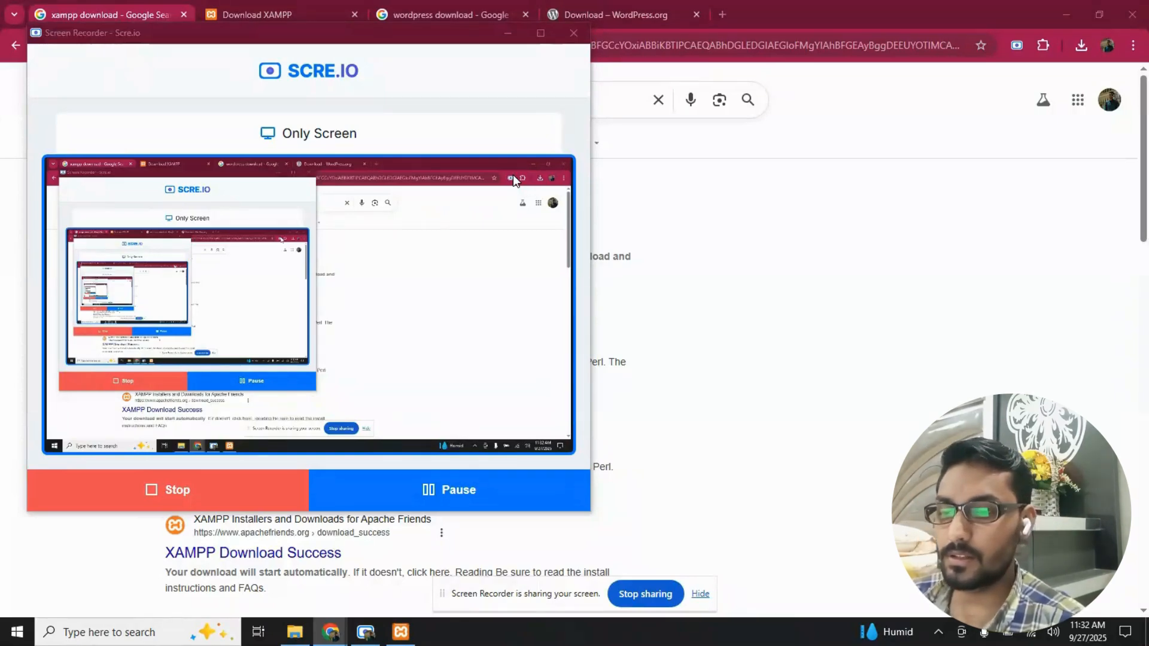
- Minimize the screen recorder and review the Google results for "xampp download"
left_click(507, 32)
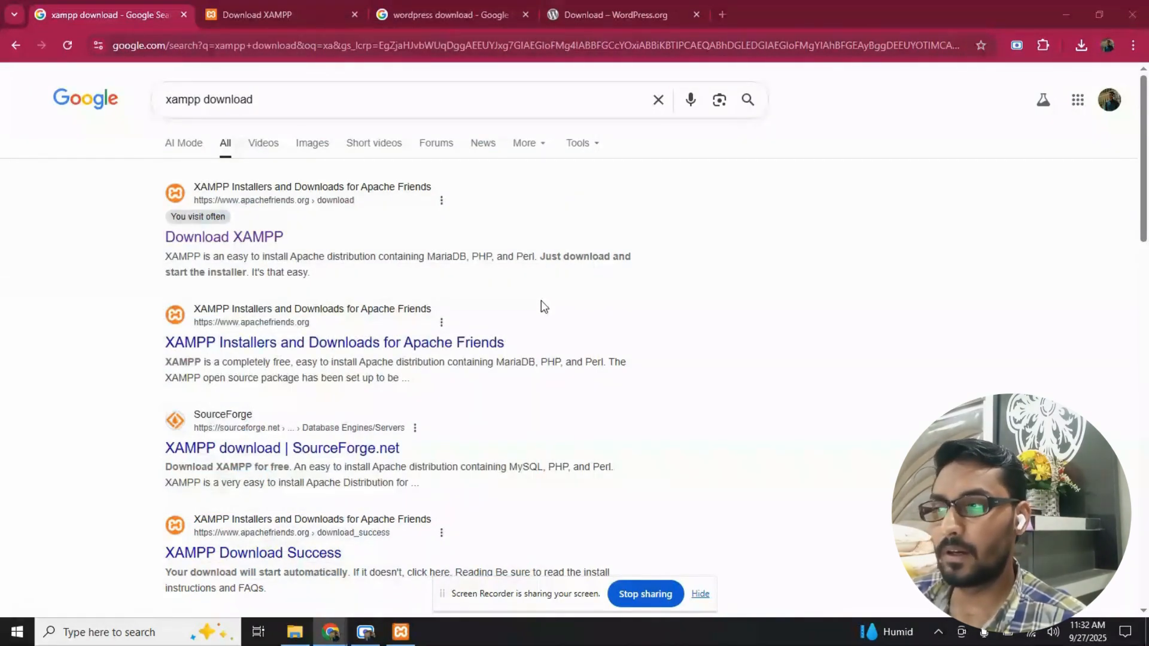
left_click(263, 106)
left_click(265, 107)
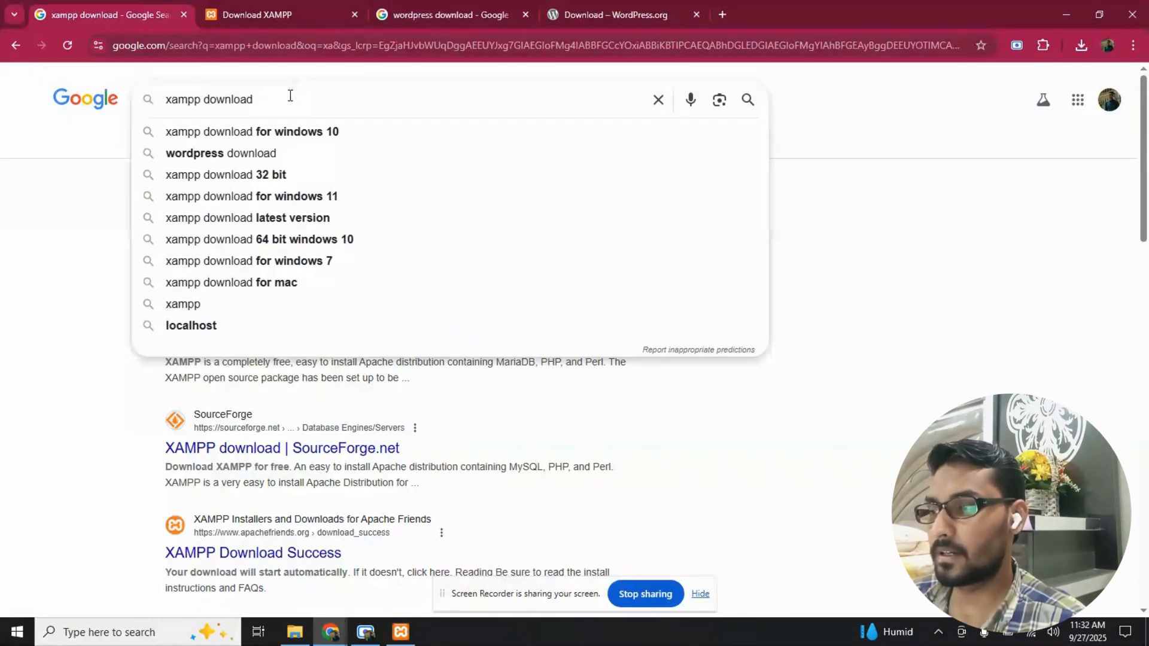
left_click(7, 288)
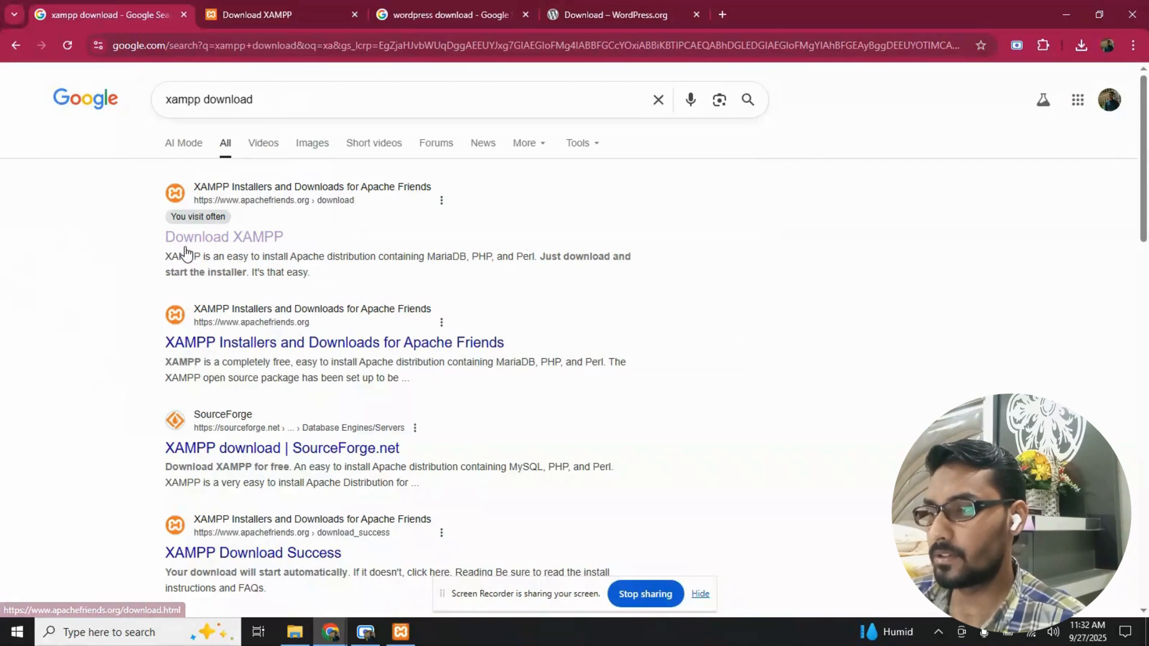
- Go to the Apache Friends download page and examine the XAMPP for Windows versions, including the 8.2.12 64-bit download
left_click(261, 14)
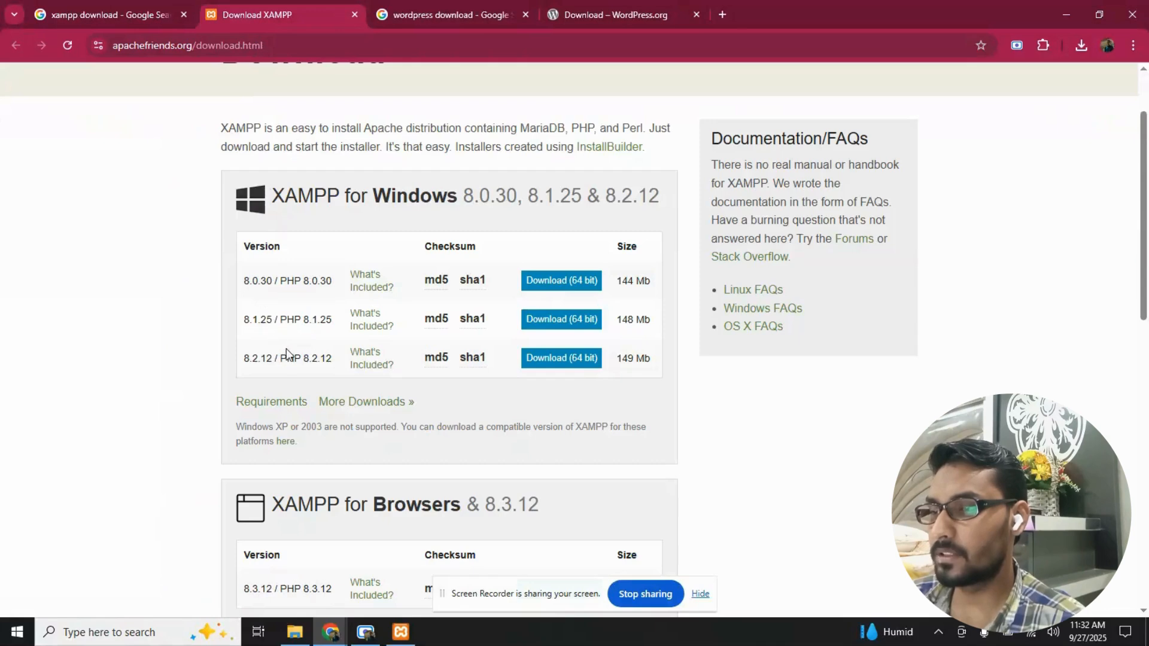
scroll(281, 353, "up", 2)
left_click_drag(225, 153, 369, 178)
scroll(354, 195, "down", 2)
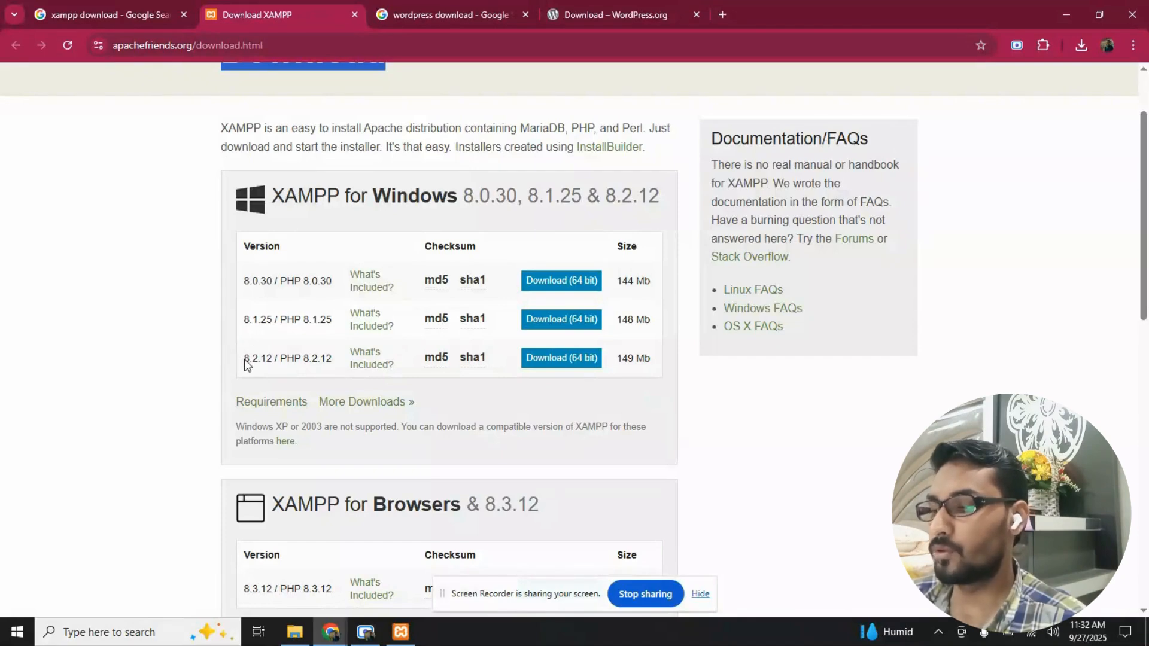
mouse_move(486, 359)
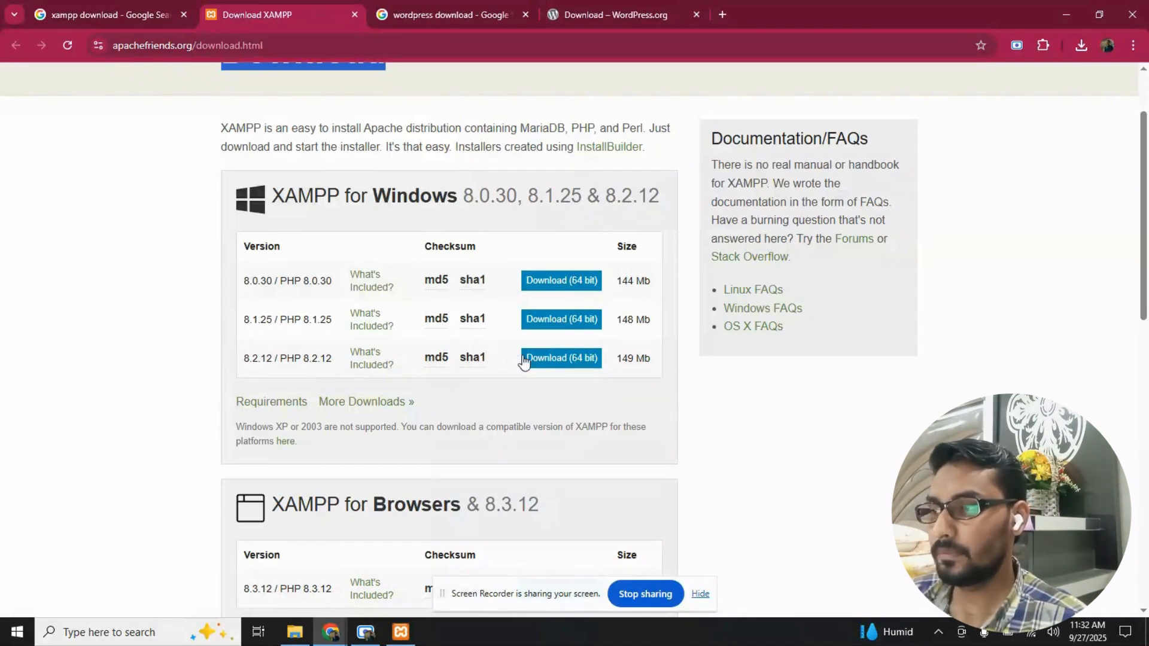
- Open the Downloads folder in File Explorer and select the XAMPP 8.2.12 installer
left_click(302, 639)
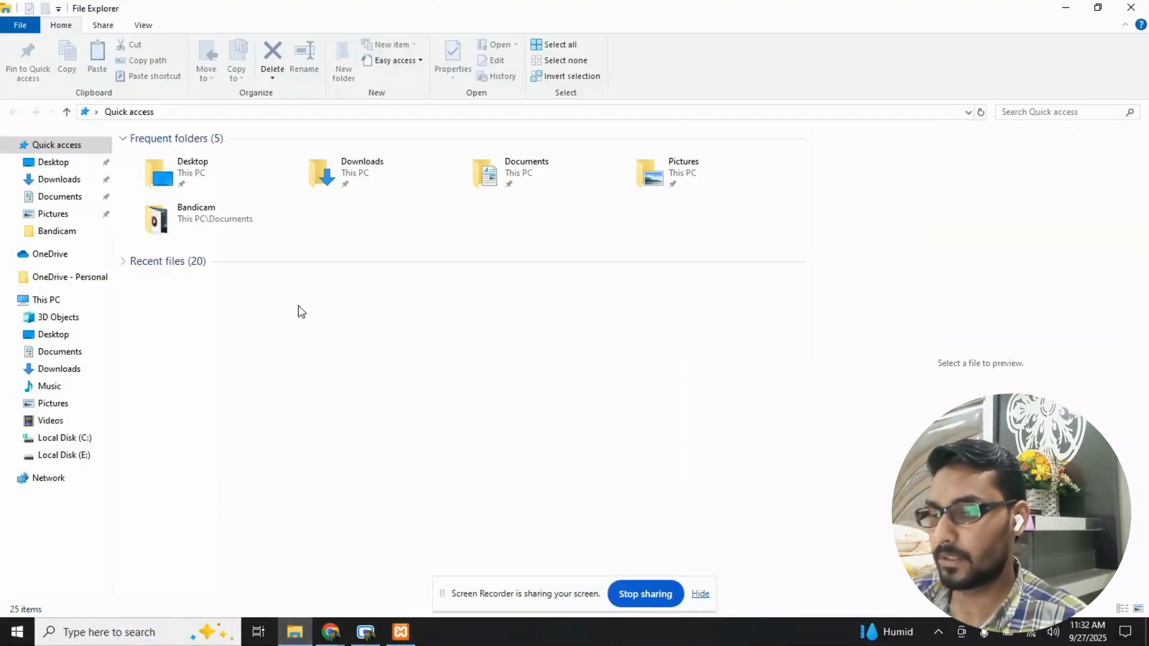
left_click(56, 180)
left_click(340, 229)
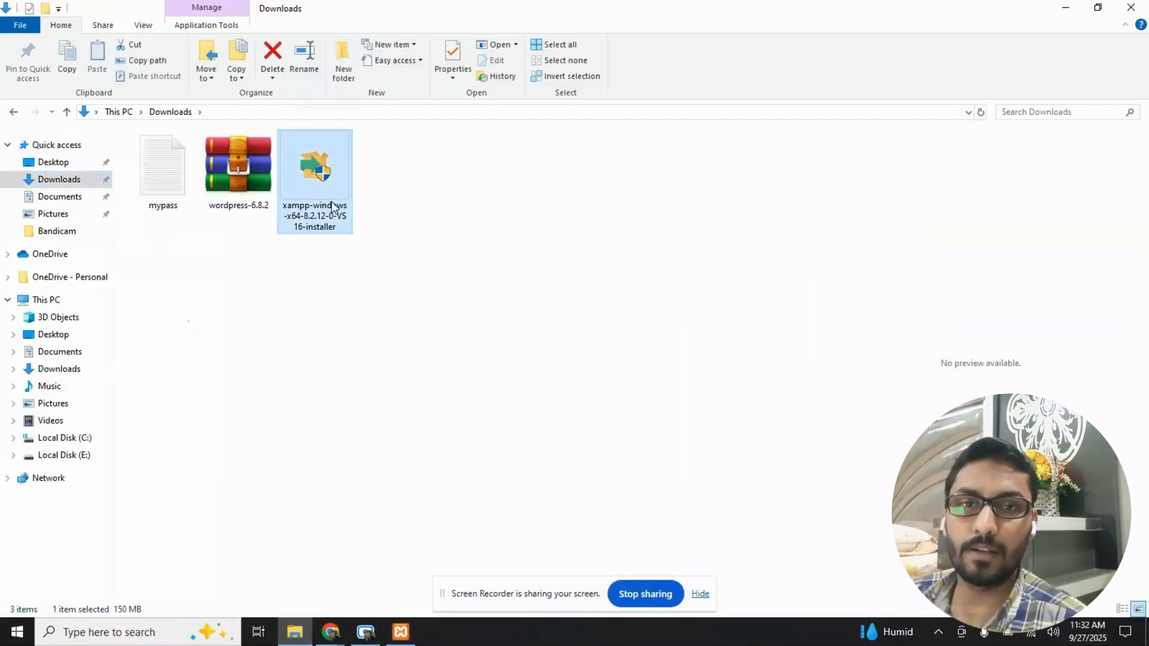
- Return to Chrome and revisit the XAMPP download page and the "xampp download" search results
mouse_move(331, 632)
left_click(304, 607)
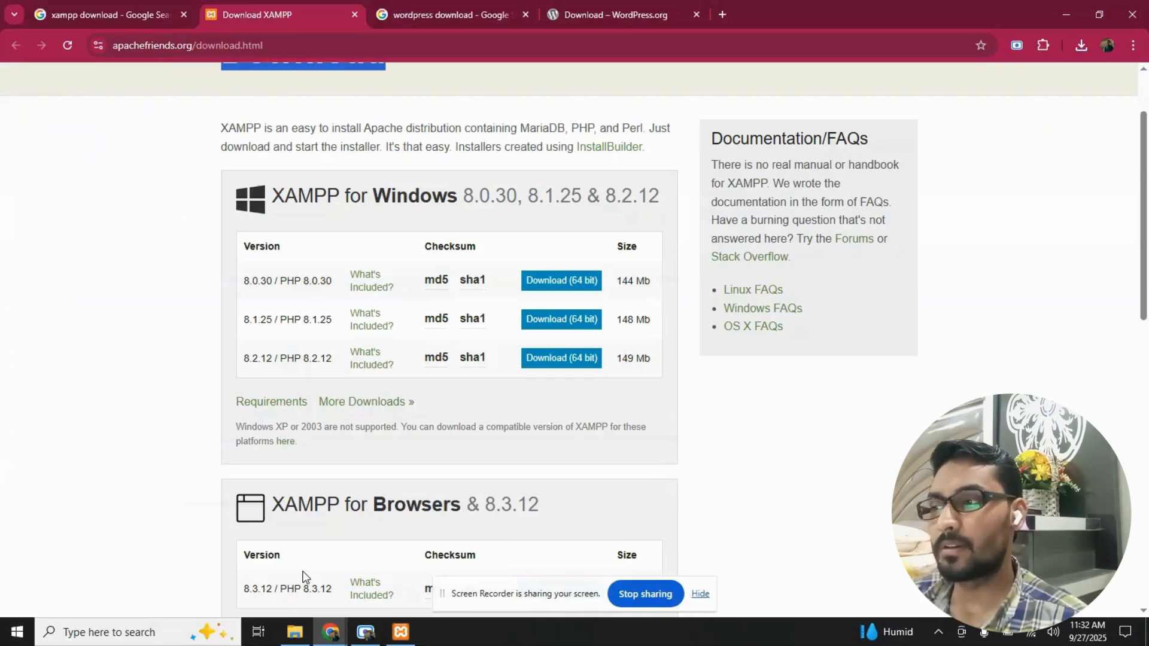
scroll(301, 543, "up", 2)
left_click(238, 149)
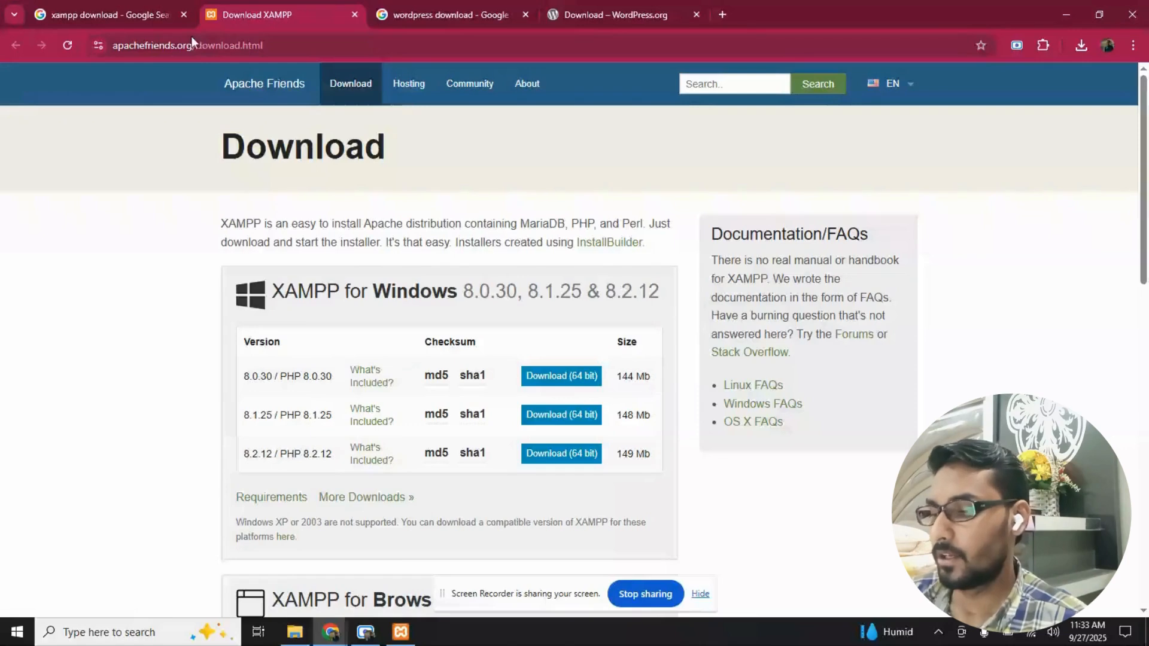
key("ctrl+shift+Tab")
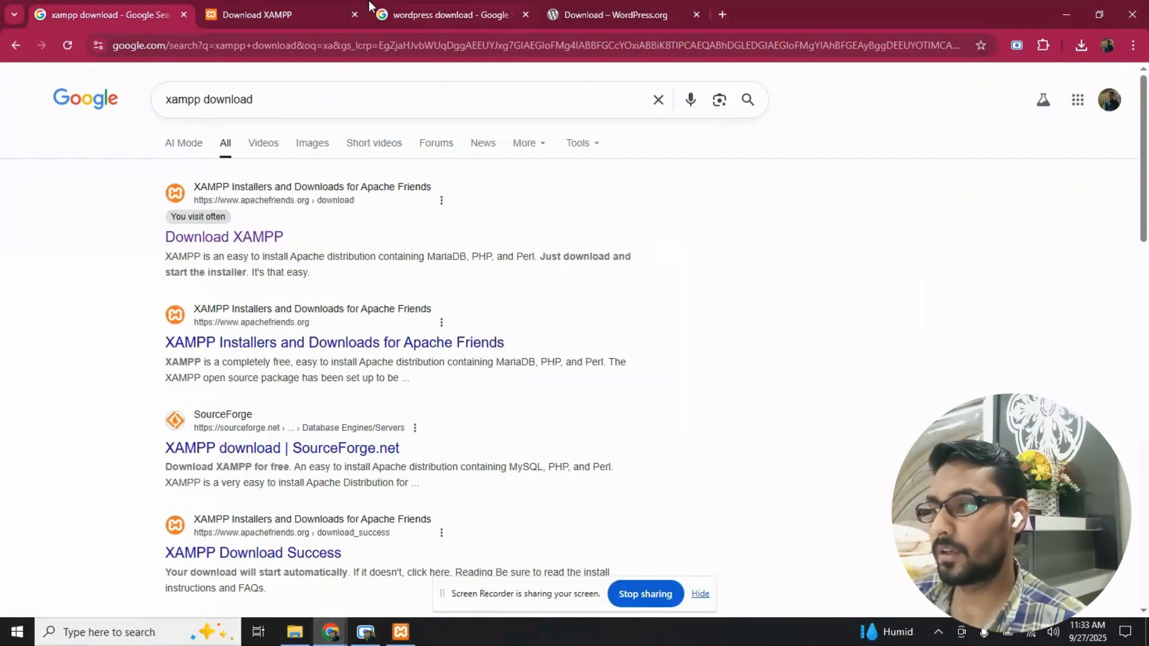
- Review the "wordpress download" search results and the WordPress 6.8.2 download option on the Get WordPress page
left_click(392, 8)
left_click(277, 103)
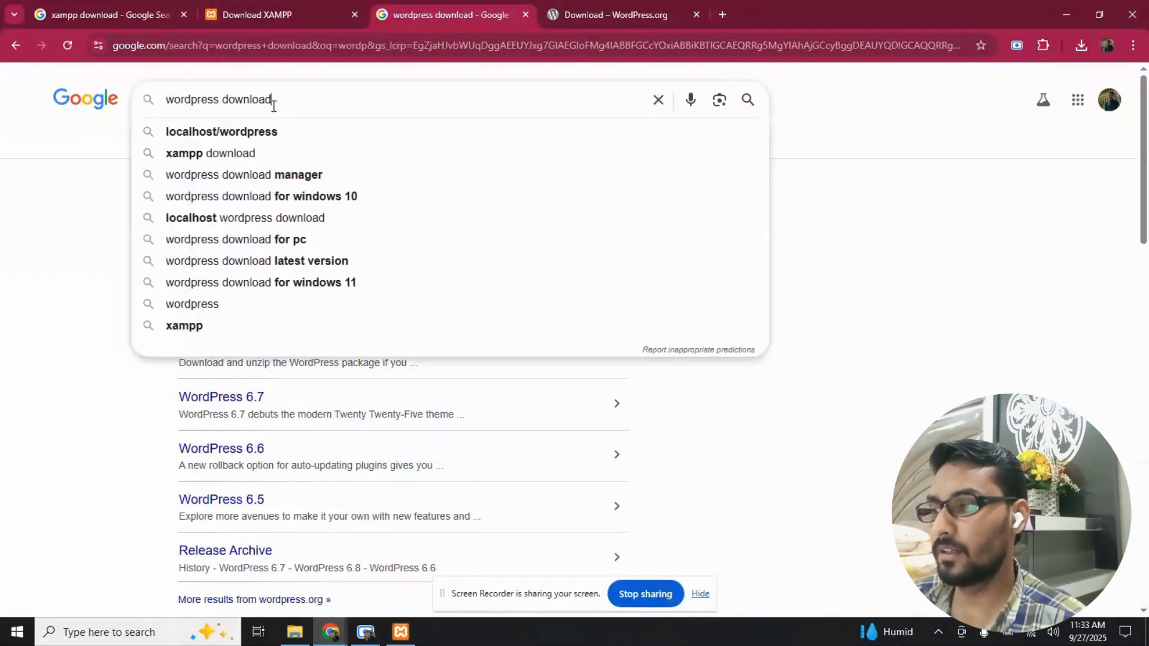
double_click(280, 99)
left_click(4, 248)
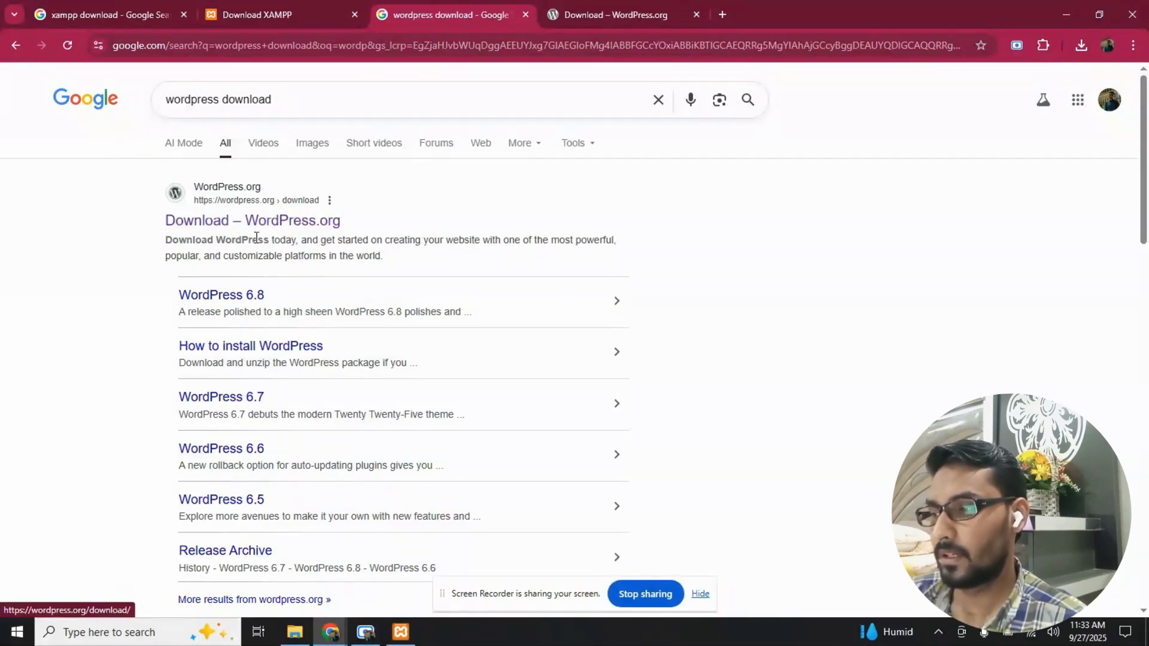
left_click(623, 5)
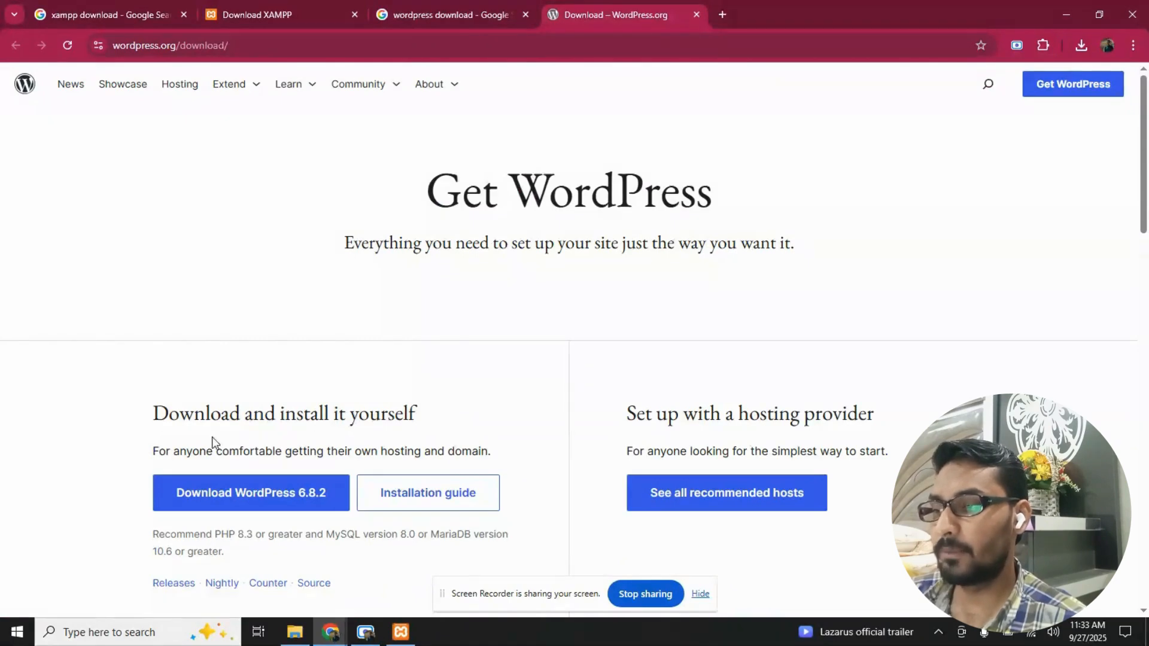
scroll(137, 410, "down", 2)
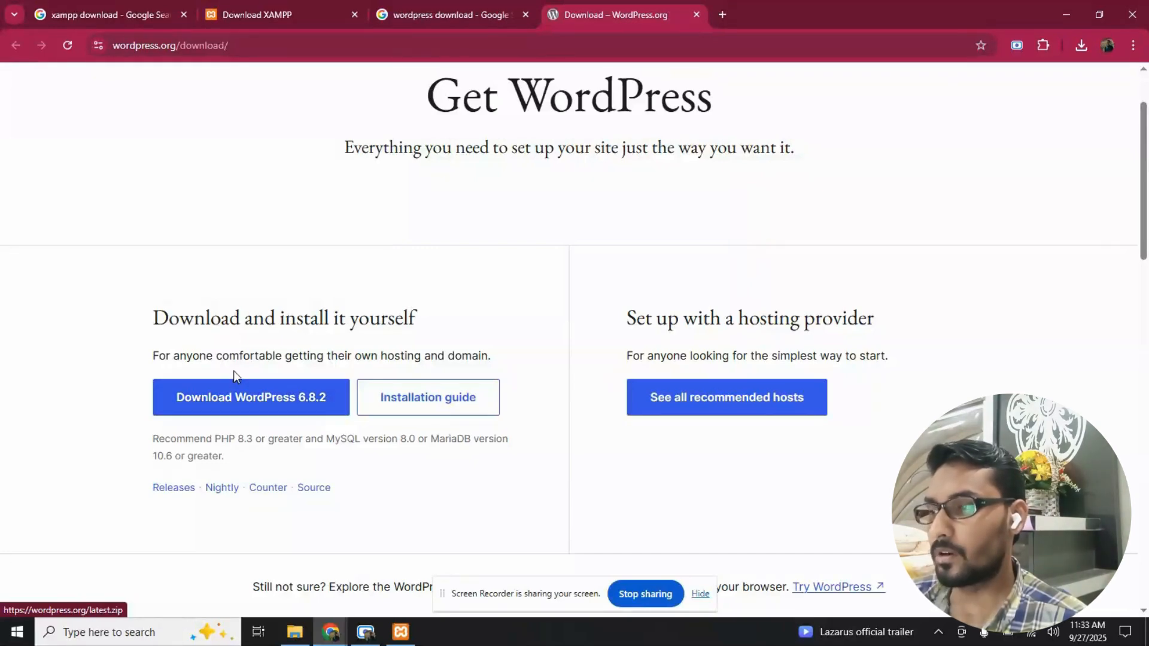
- Revisit the XAMPP download page, switch to the Downloads folder in File Explorer and clear the file selection
left_click(208, 7)
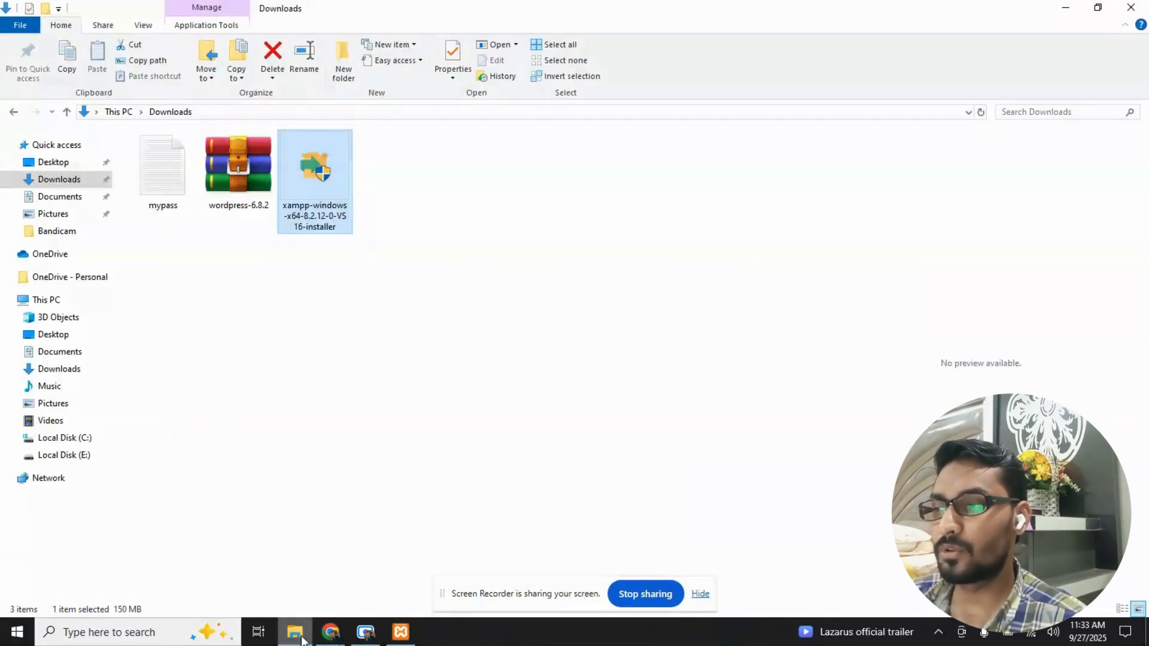
left_click(295, 632)
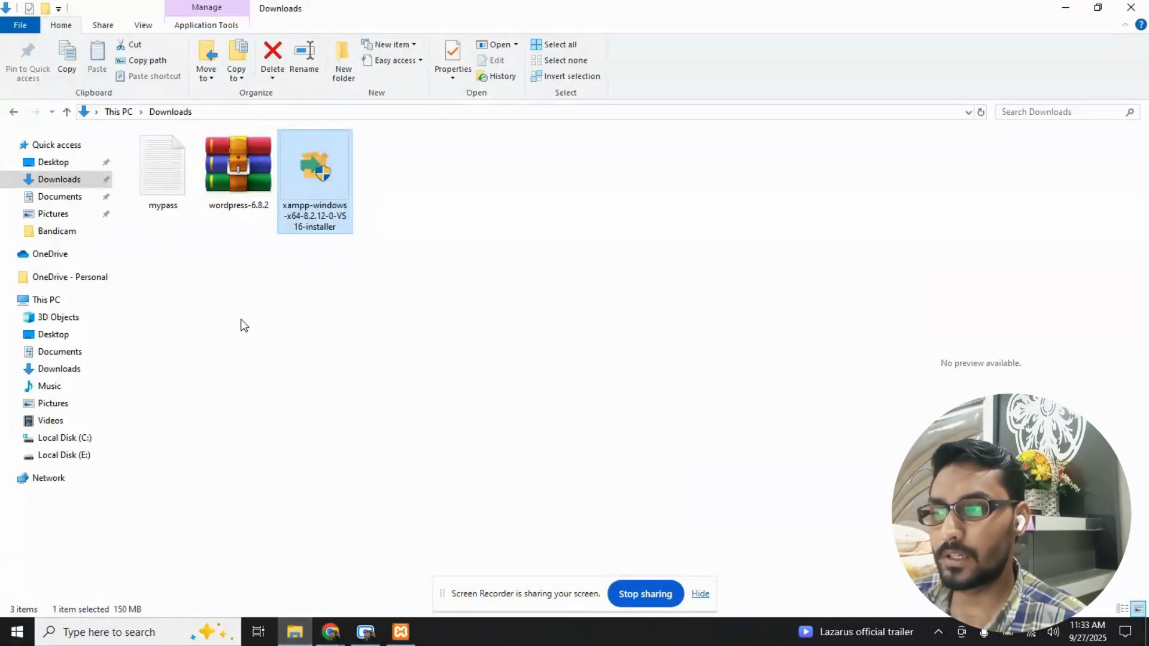
left_click(244, 325)
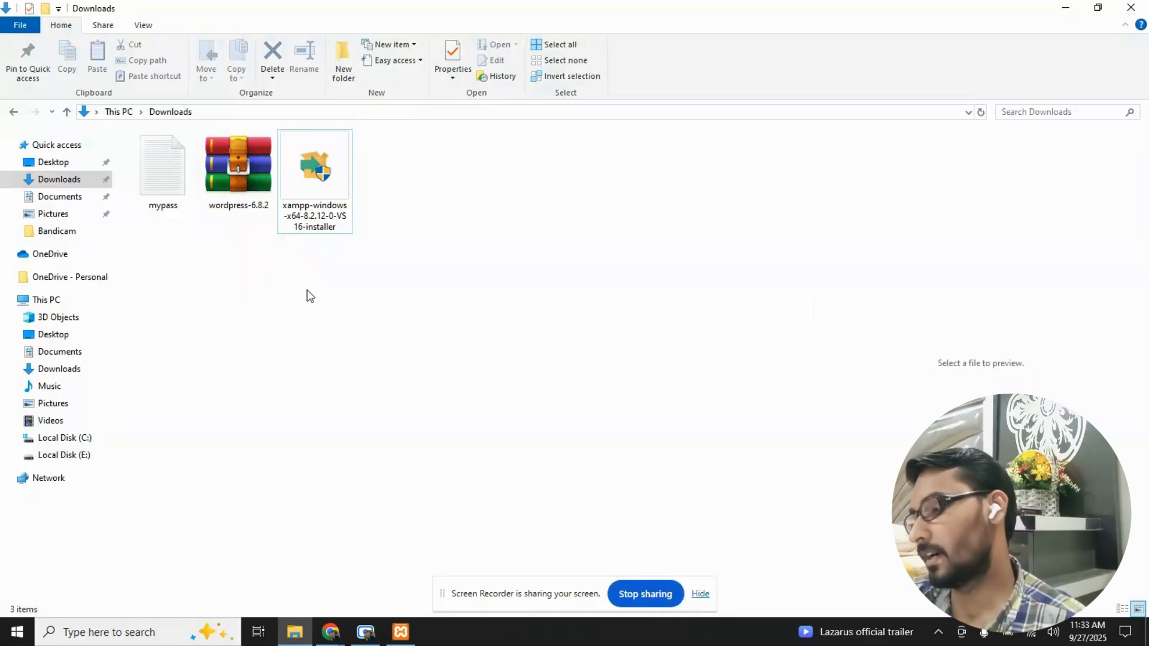
- Search Windows for "xamp", launch the XAMPP Control Panel and minimize the other windows behind it
left_click(155, 632)
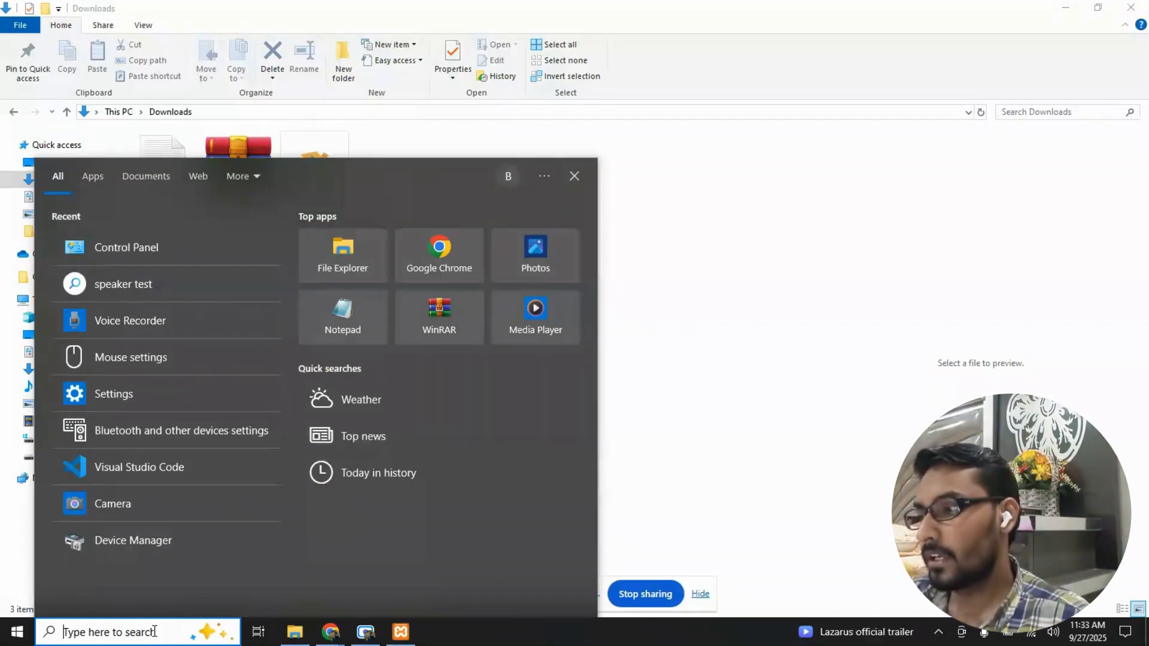
type("xamp")
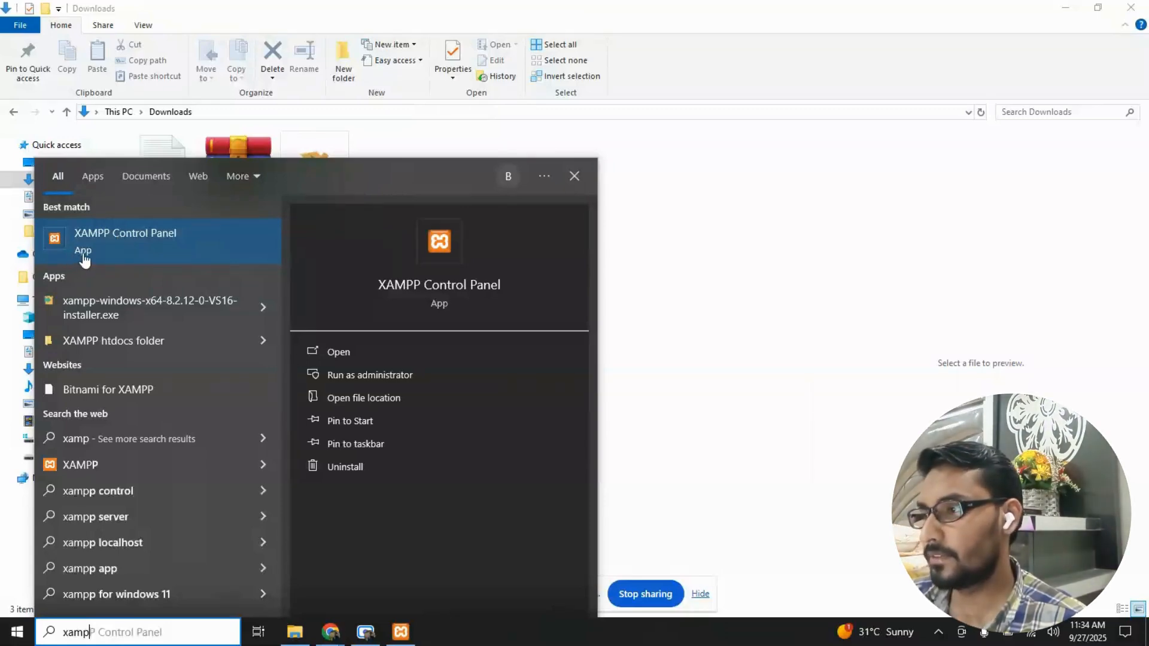
left_click(140, 249)
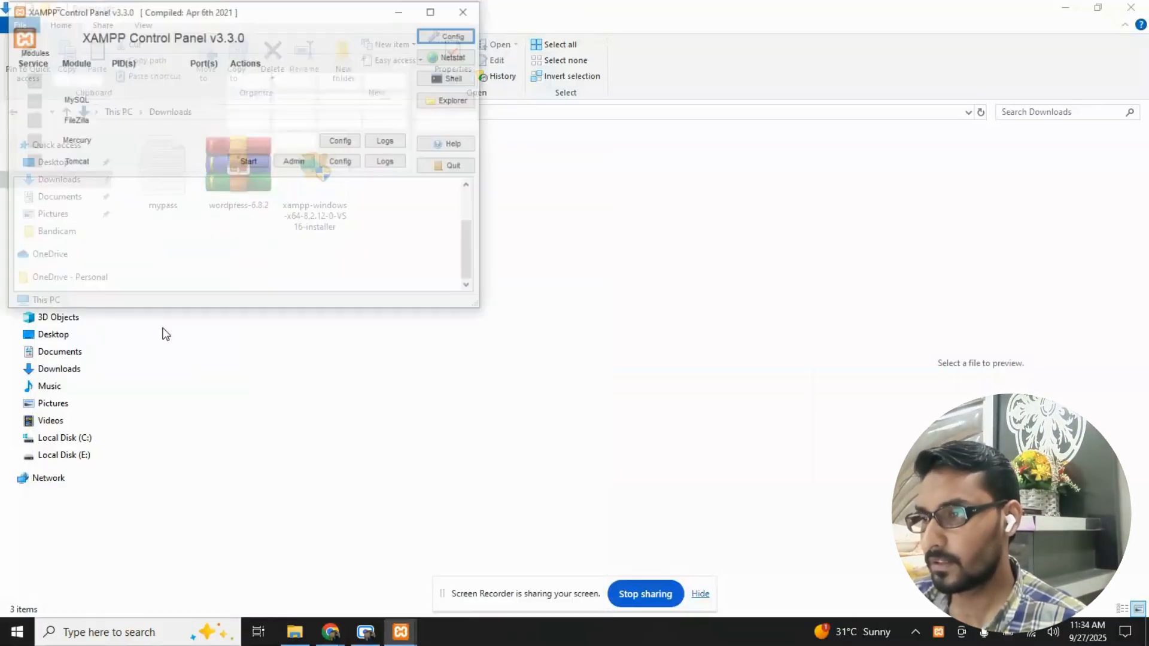
left_click_drag(319, 12, 533, 91)
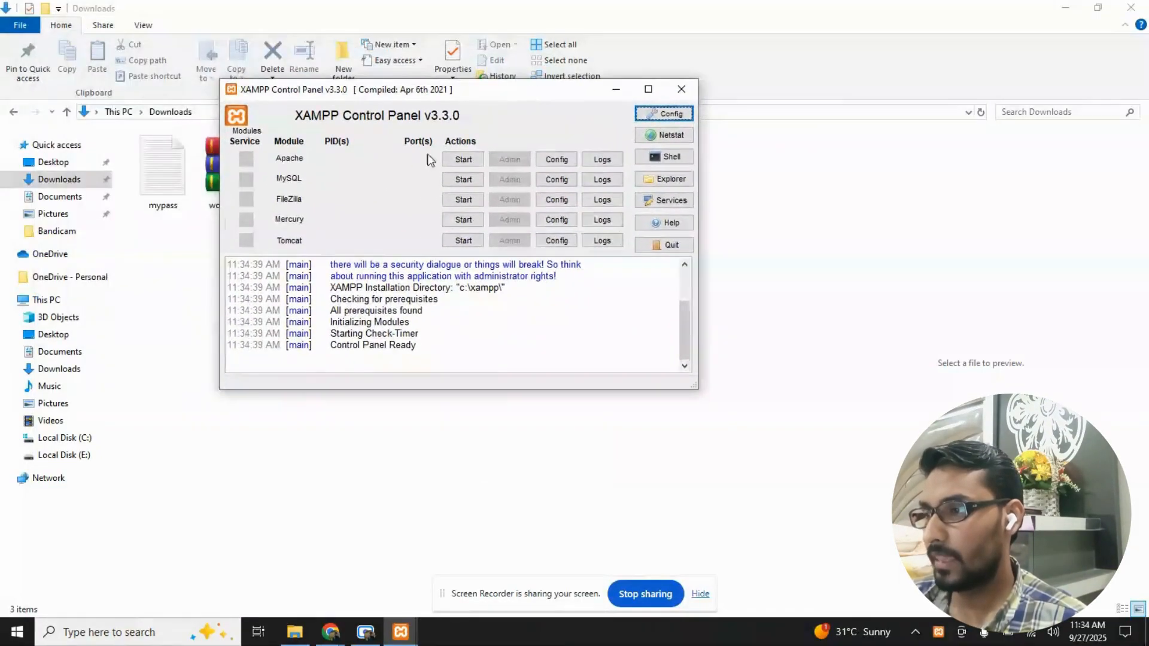
left_click(1069, 7)
left_click(1071, 7)
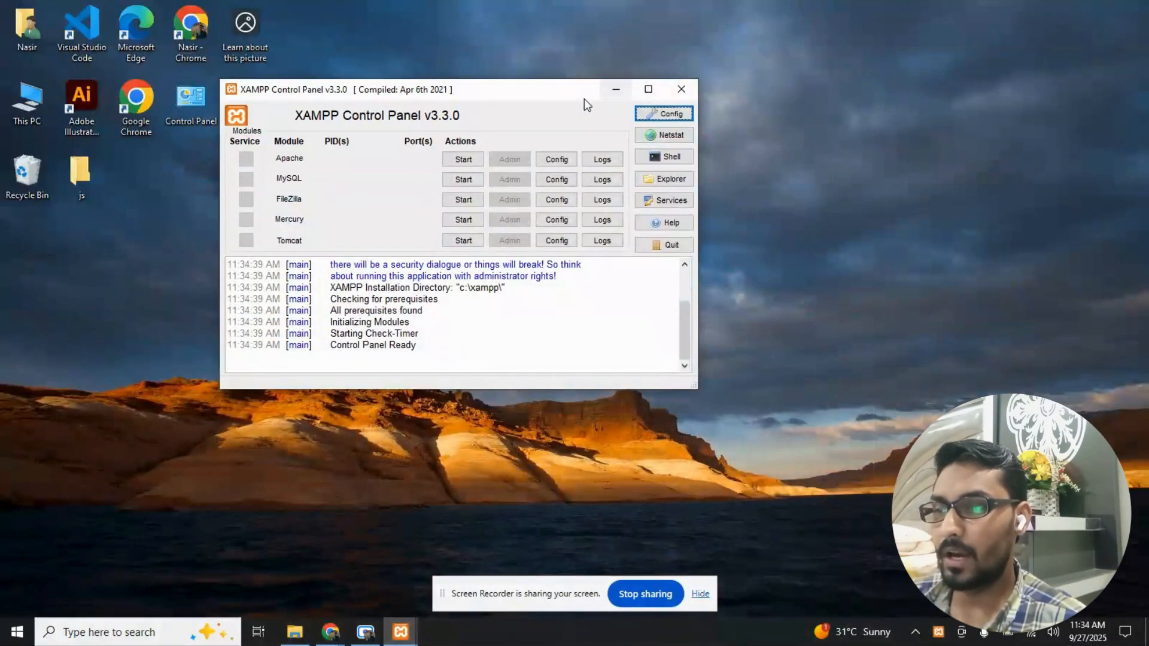
- Reposition the XAMPP Control Panel on the desktop and start the Apache and MySQL modules
left_click_drag(531, 97, 779, 129)
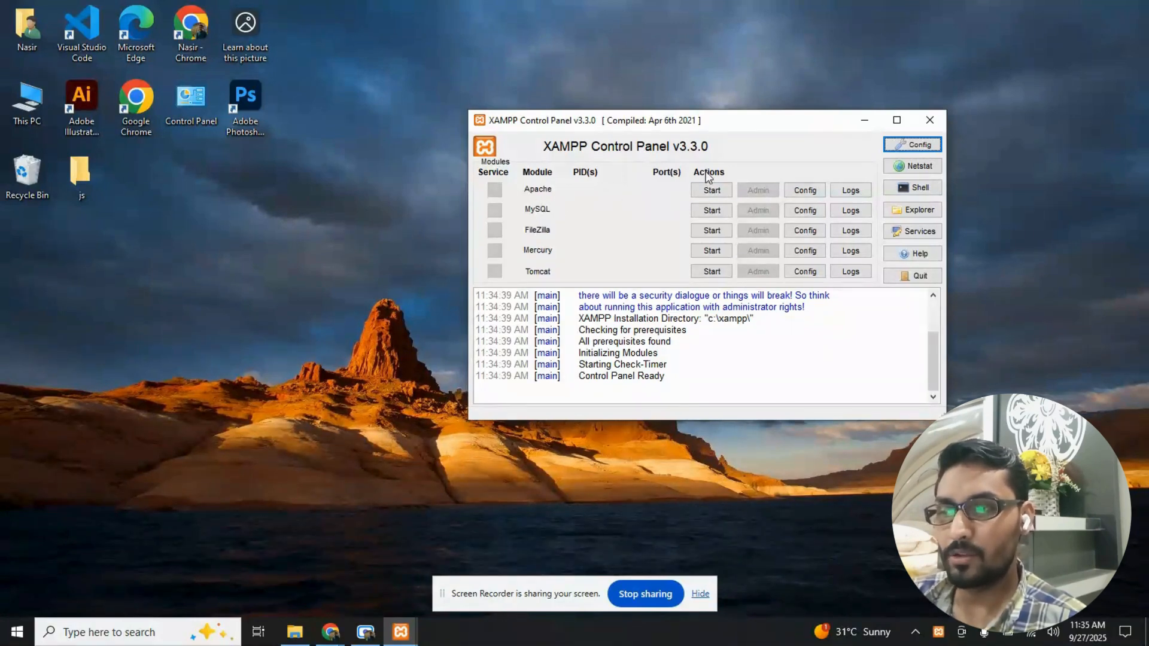
left_click(702, 198)
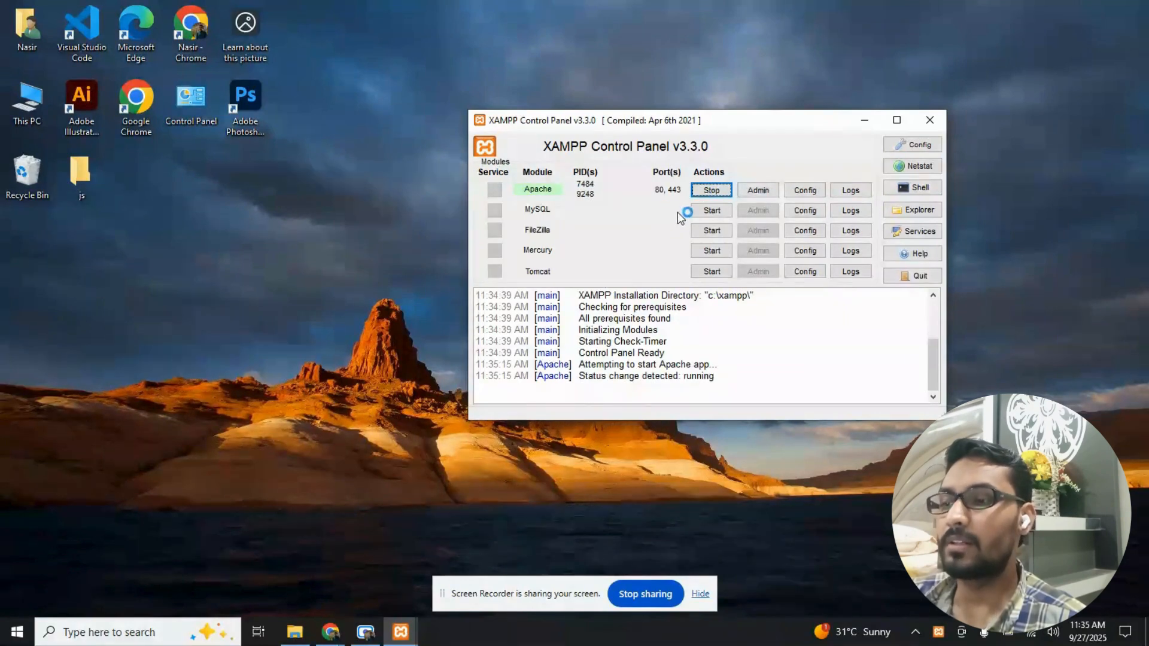
left_click(708, 213)
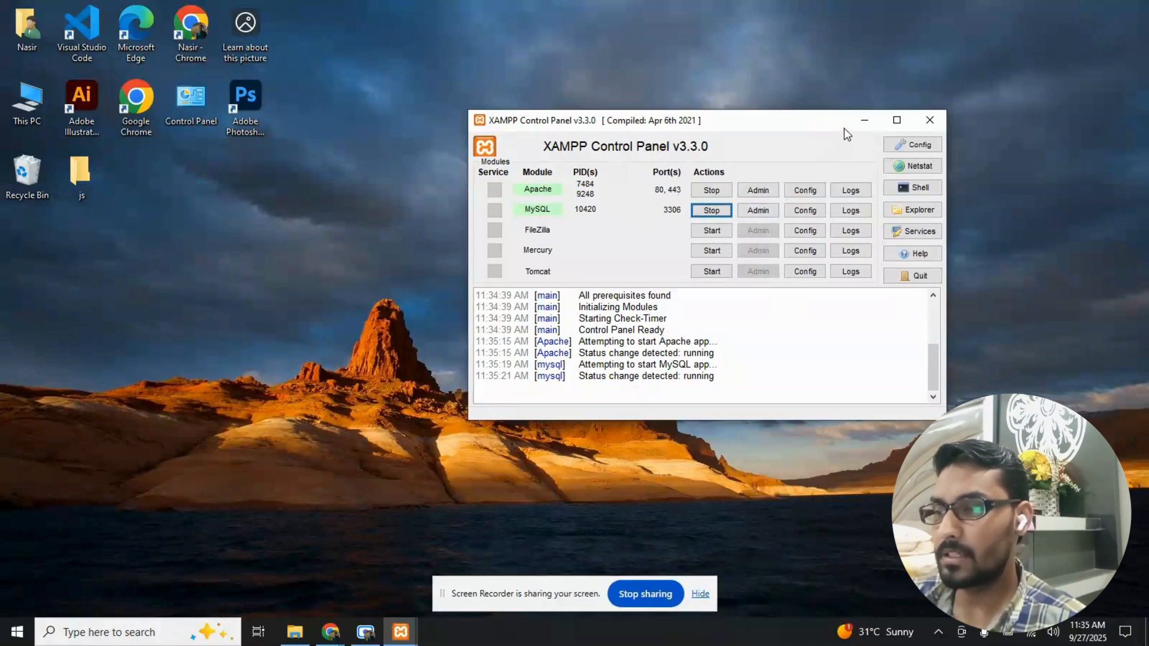
- Open MySQL's admin page in the browser and check its localhost/phpmyadmin address
left_click_drag(770, 127, 728, 130)
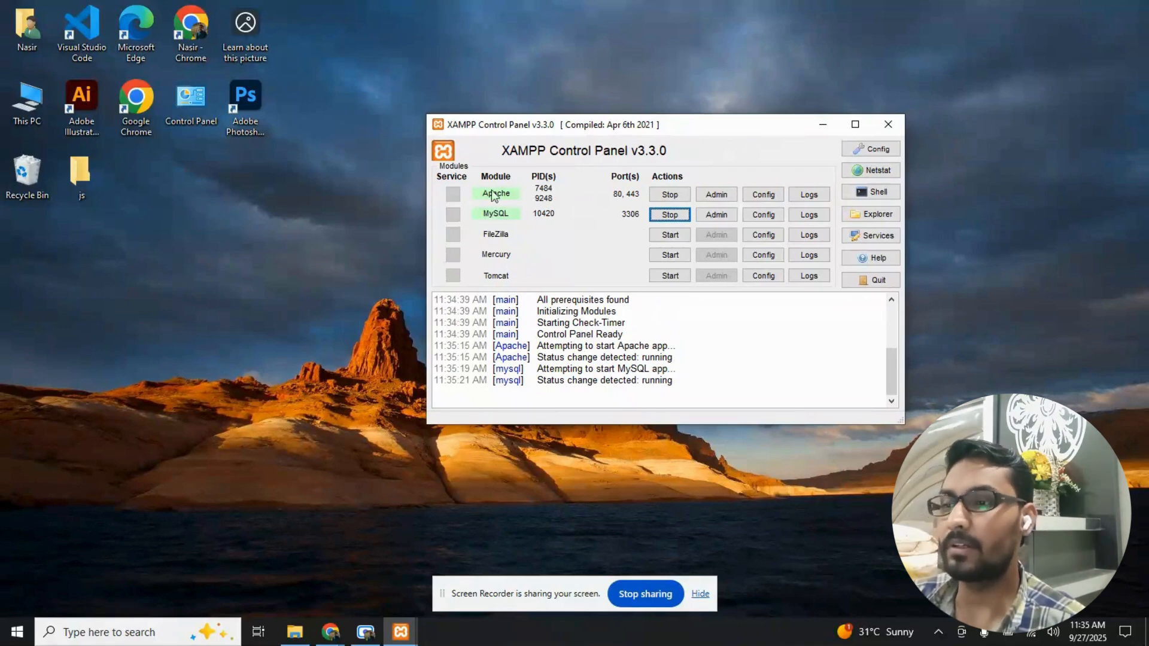
left_click(709, 219)
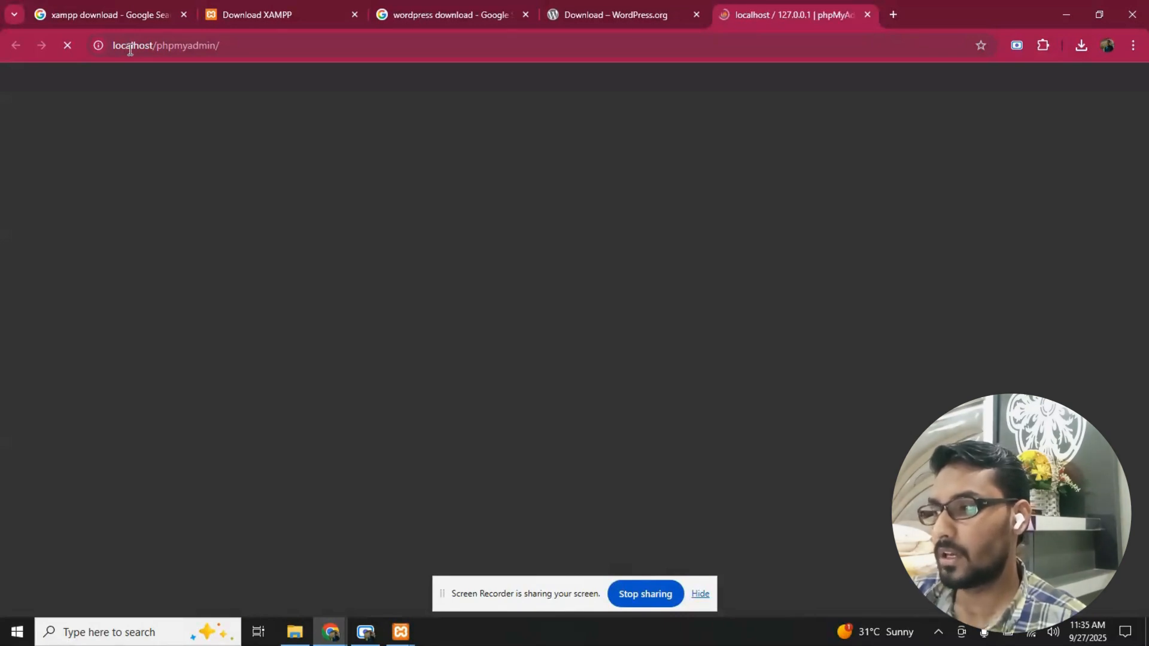
left_click(160, 46)
double_click(196, 48)
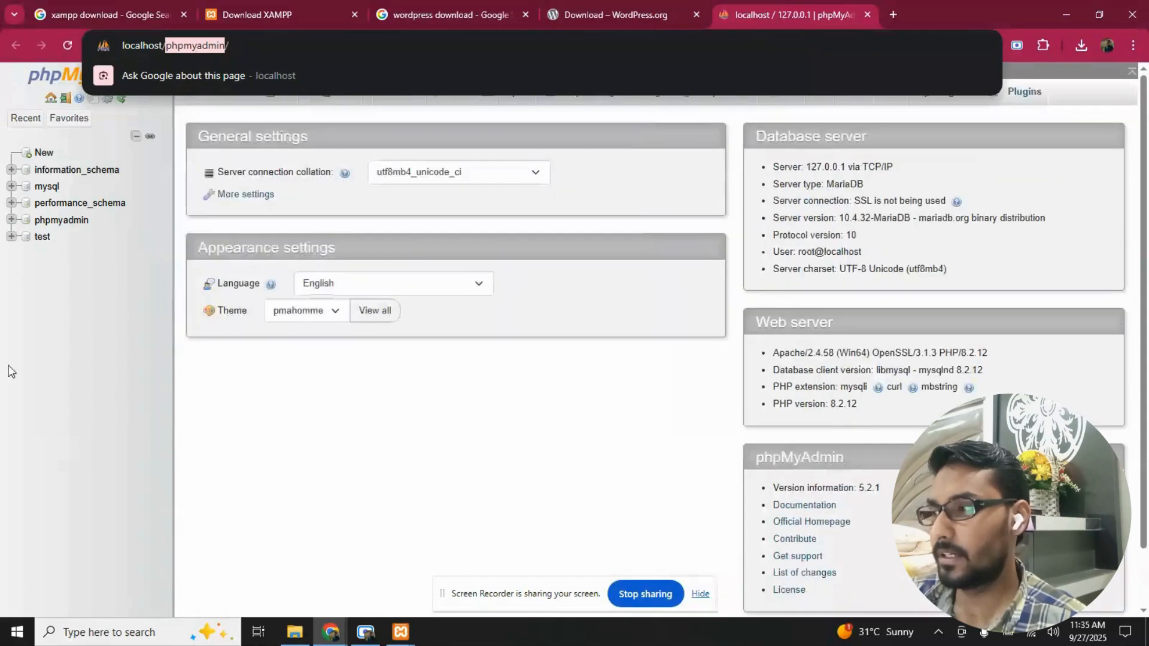
left_click(67, 296)
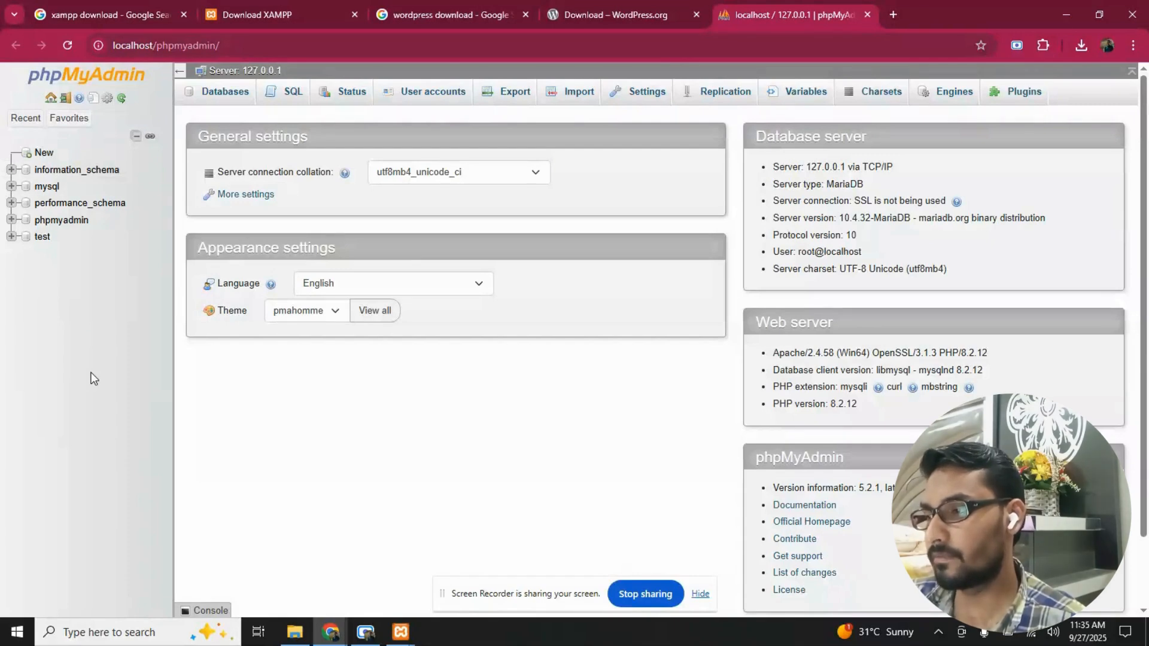
- Switch to the Downloads folder in File Explorer and select the wordpress-6.8.2 archive
left_click(295, 633)
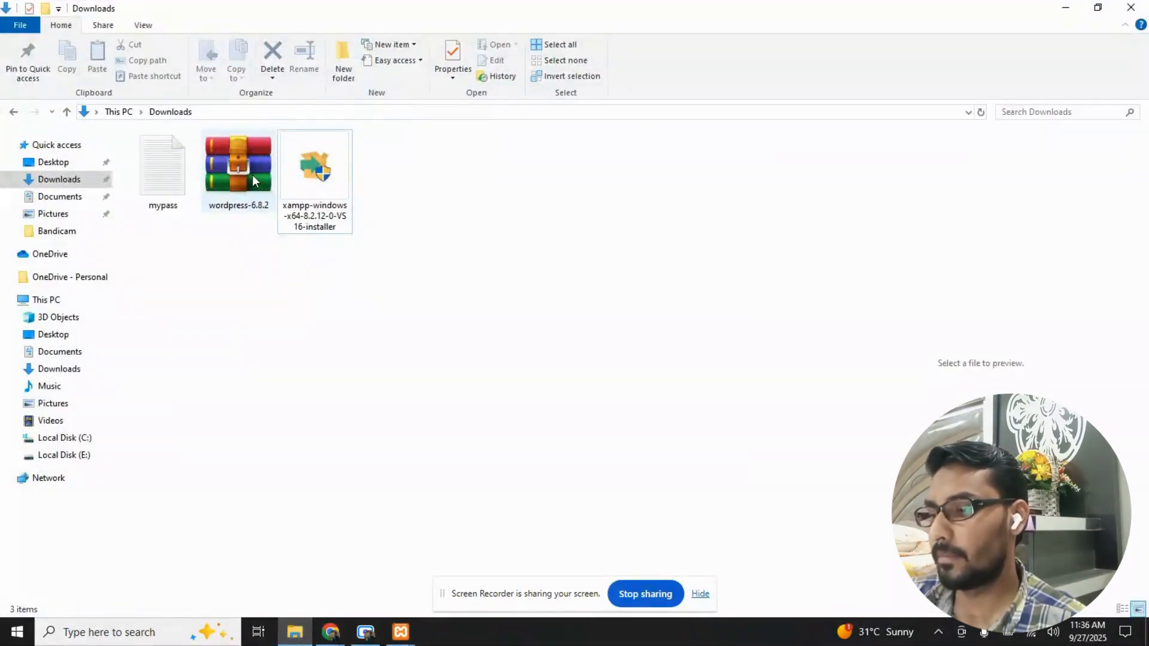
left_click(252, 180)
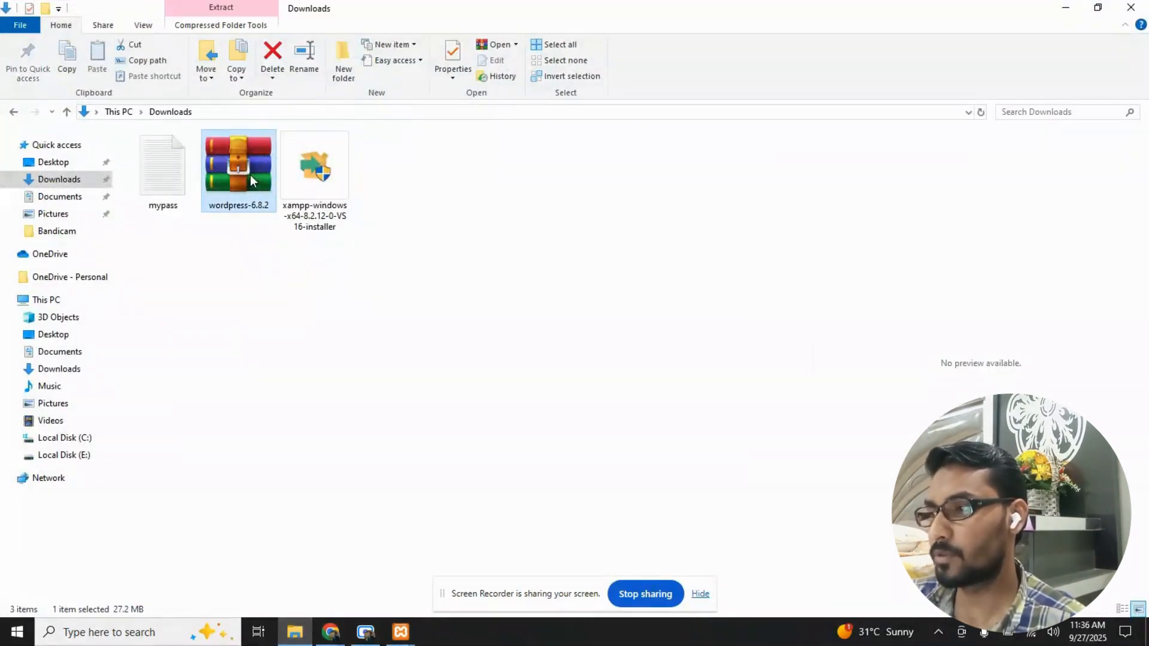
- Switch to phpMyAdmin in Chrome and create a new database named demo
left_click(339, 626)
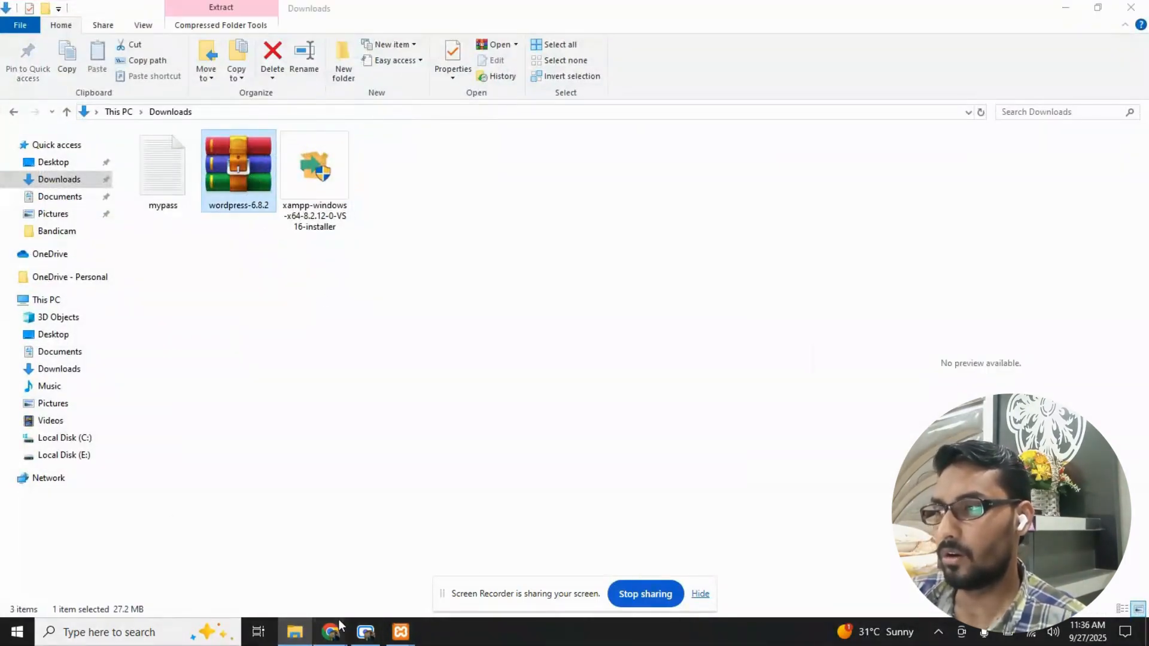
left_click(329, 624)
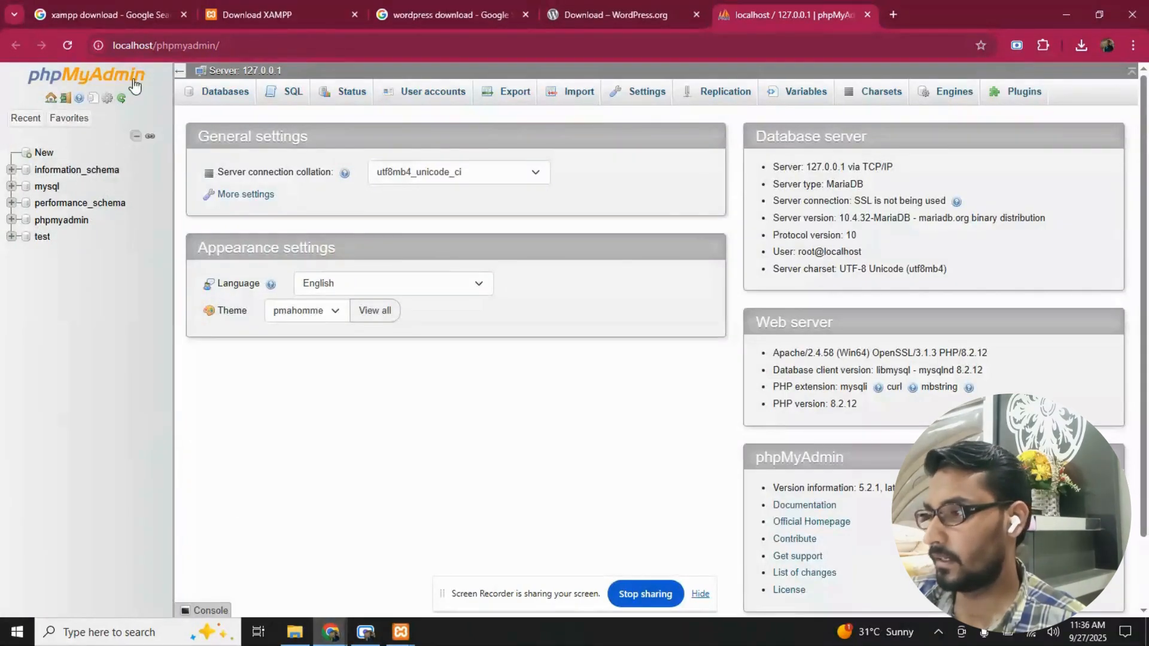
double_click(166, 46)
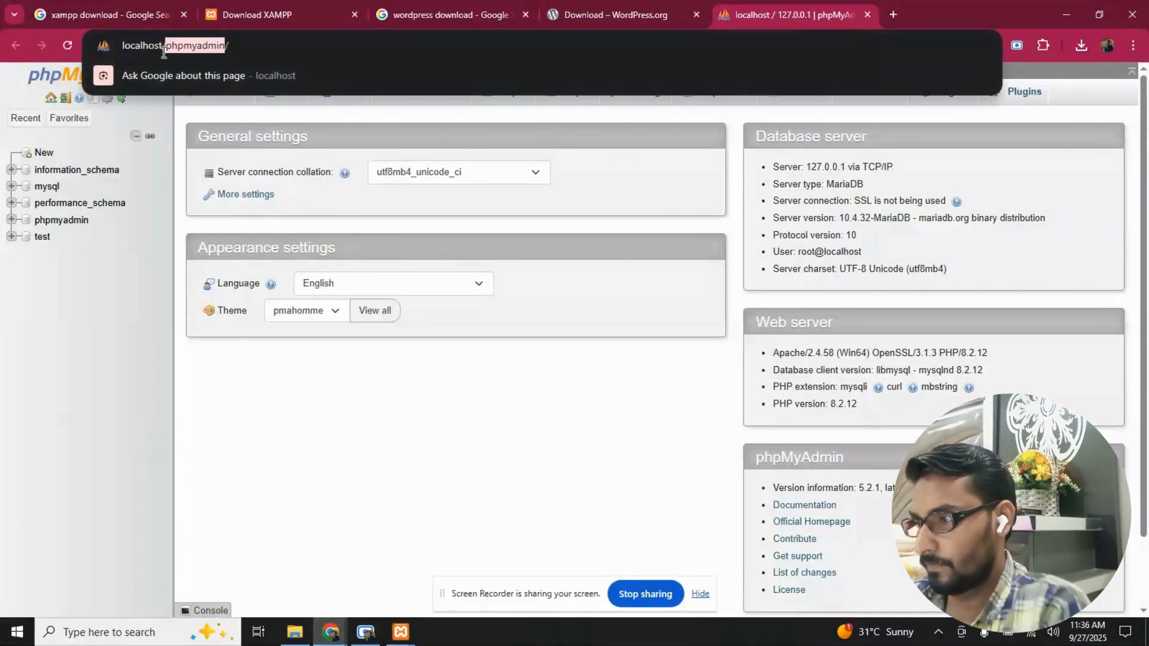
left_click(76, 267)
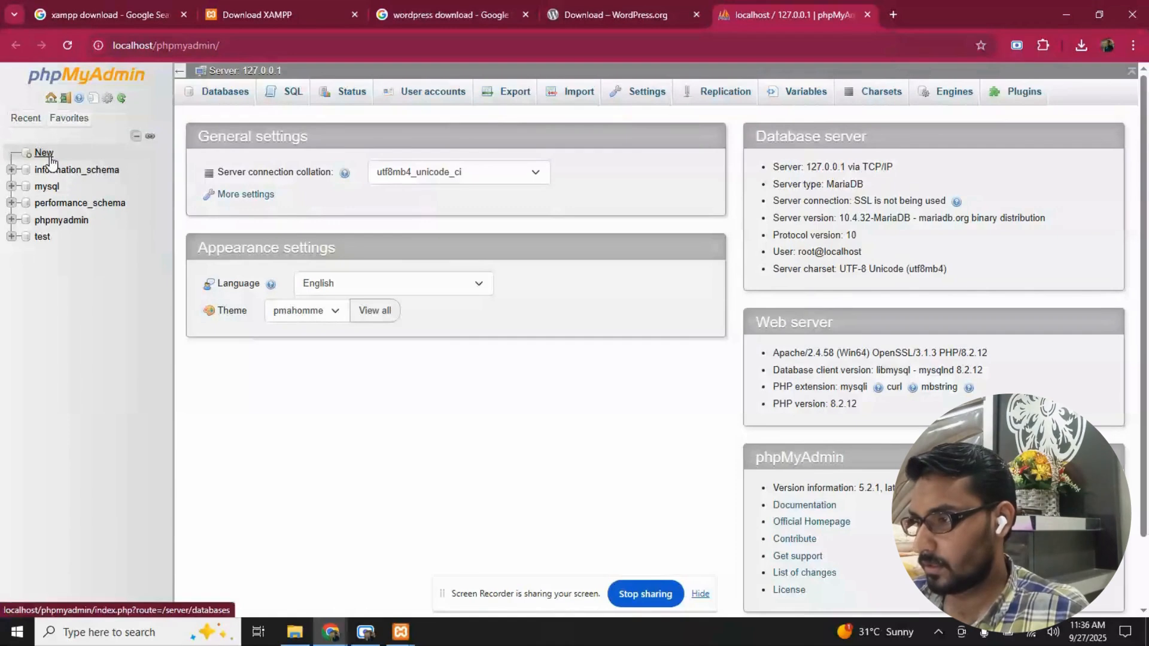
left_click(50, 157)
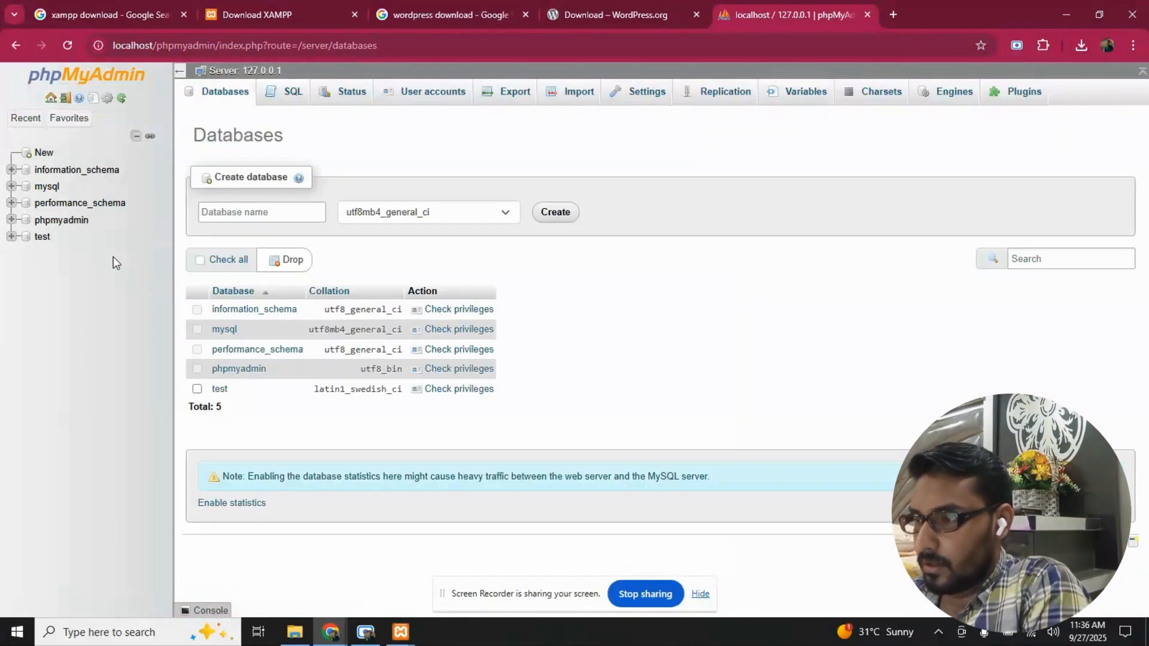
left_click(231, 213)
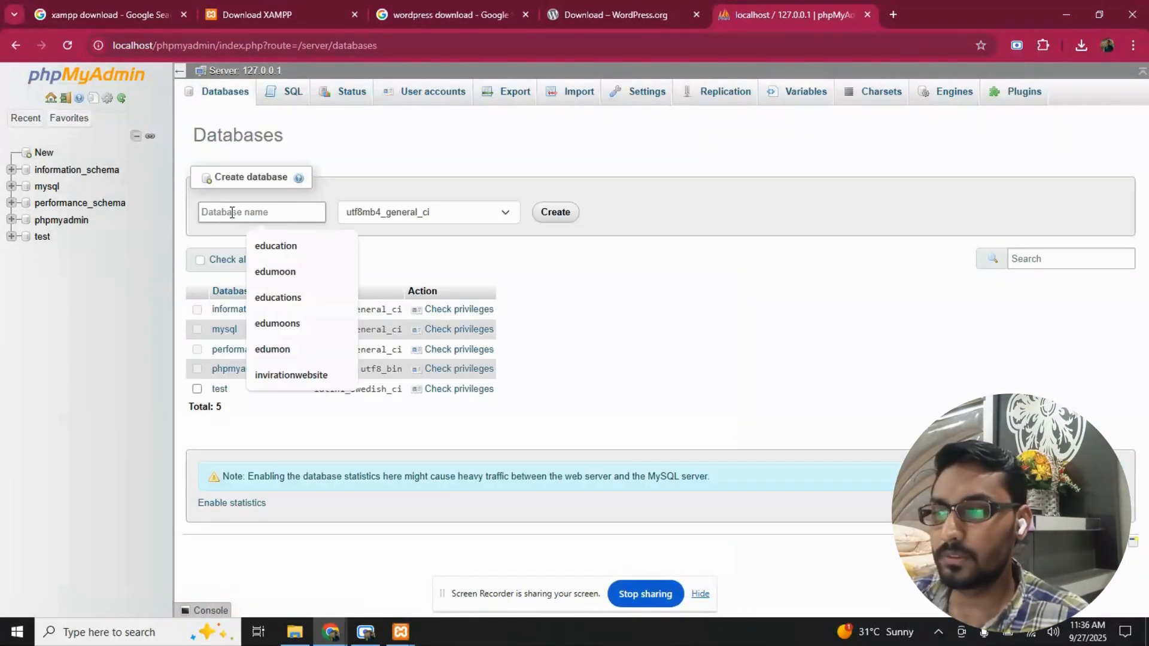
type("demo")
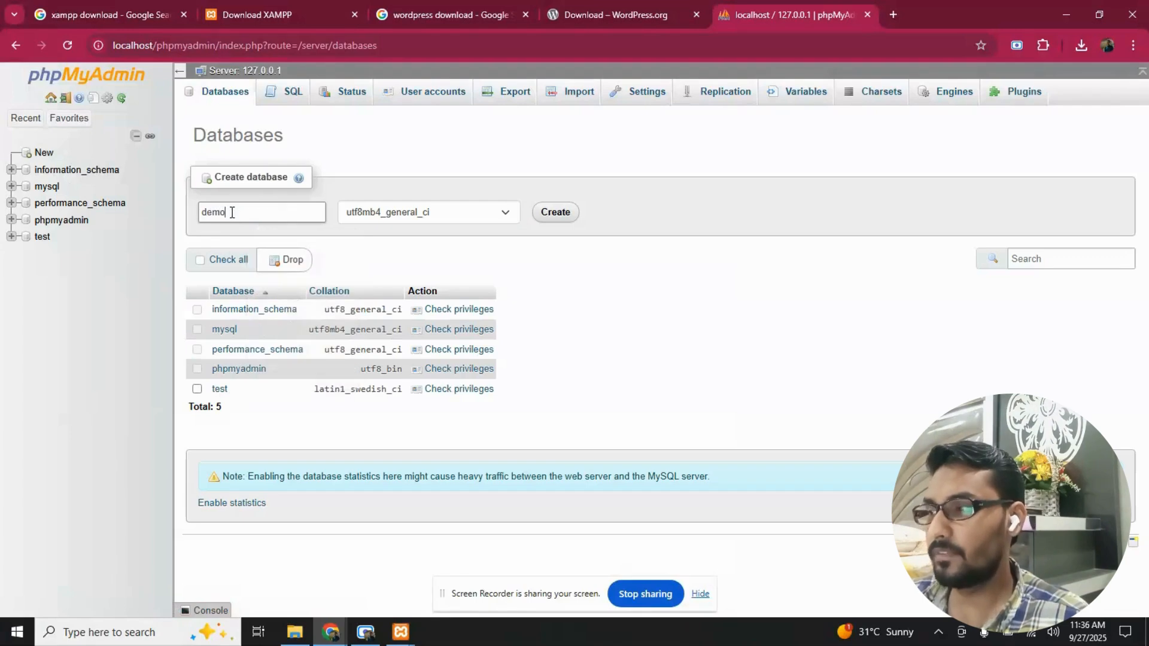
left_click(547, 217)
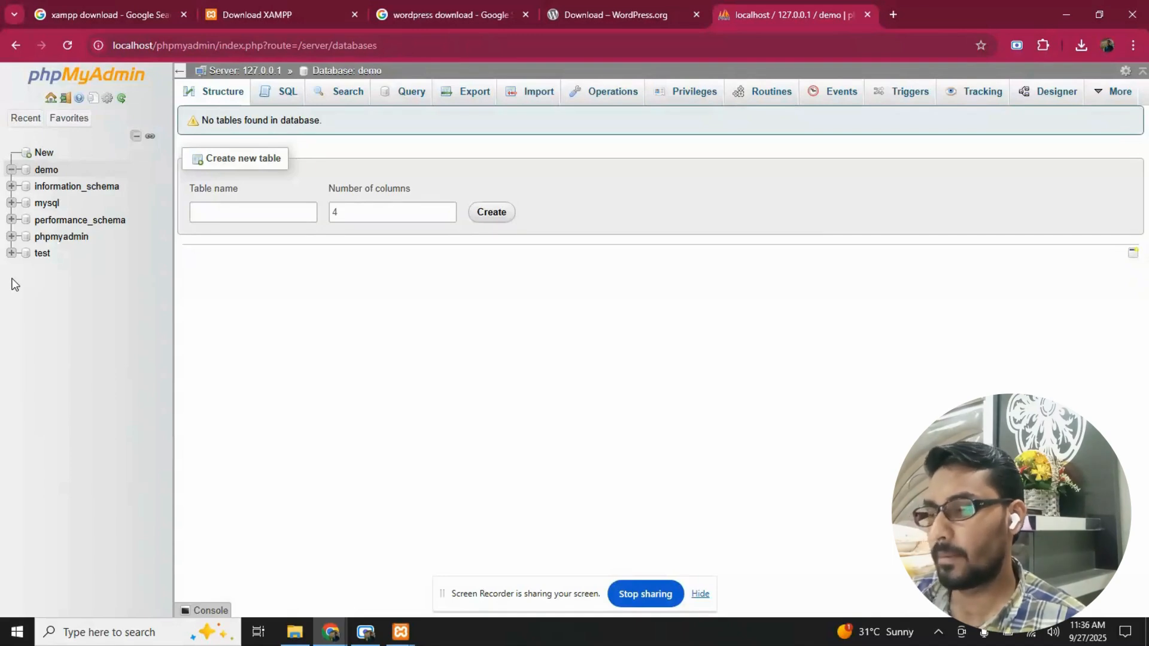
- Return to File Explorer, copy the wordpress-6.8.2 archive and open the C:\xampp\htdocs folder
left_click(297, 631)
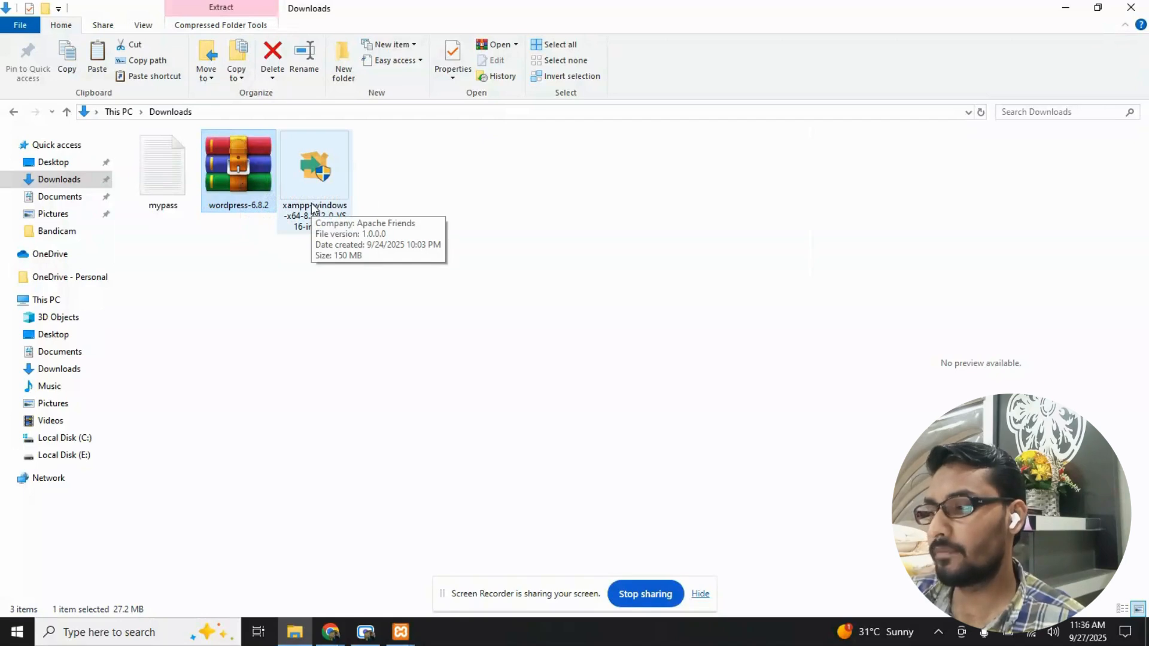
left_click(63, 440)
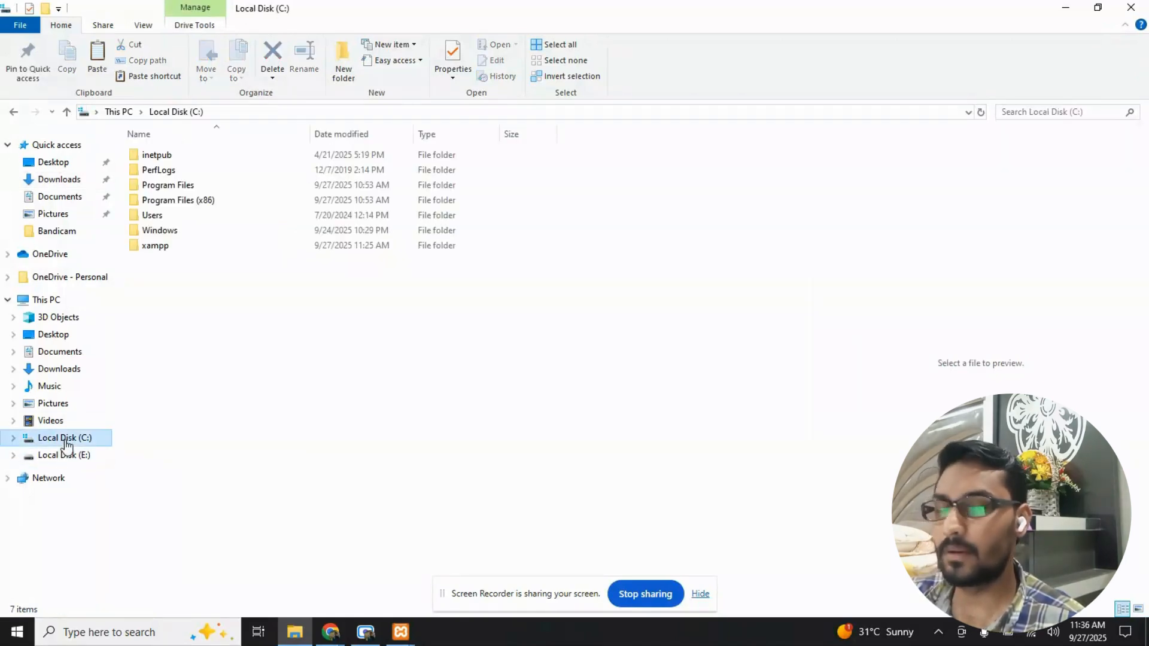
double_click(168, 244)
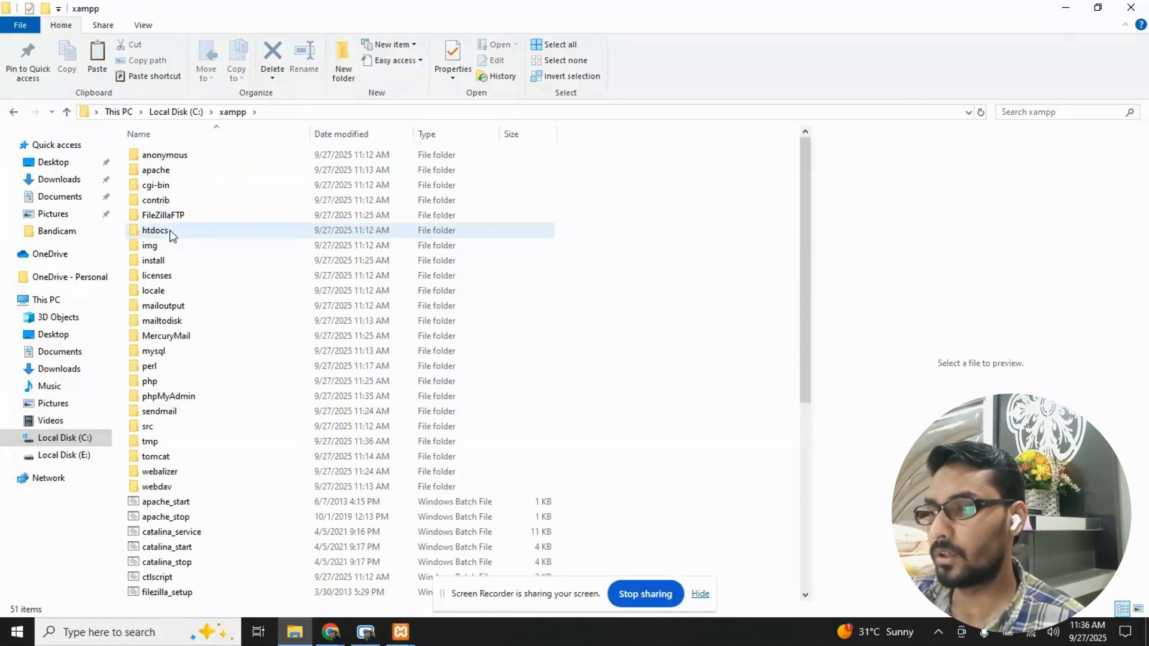
left_click(192, 234)
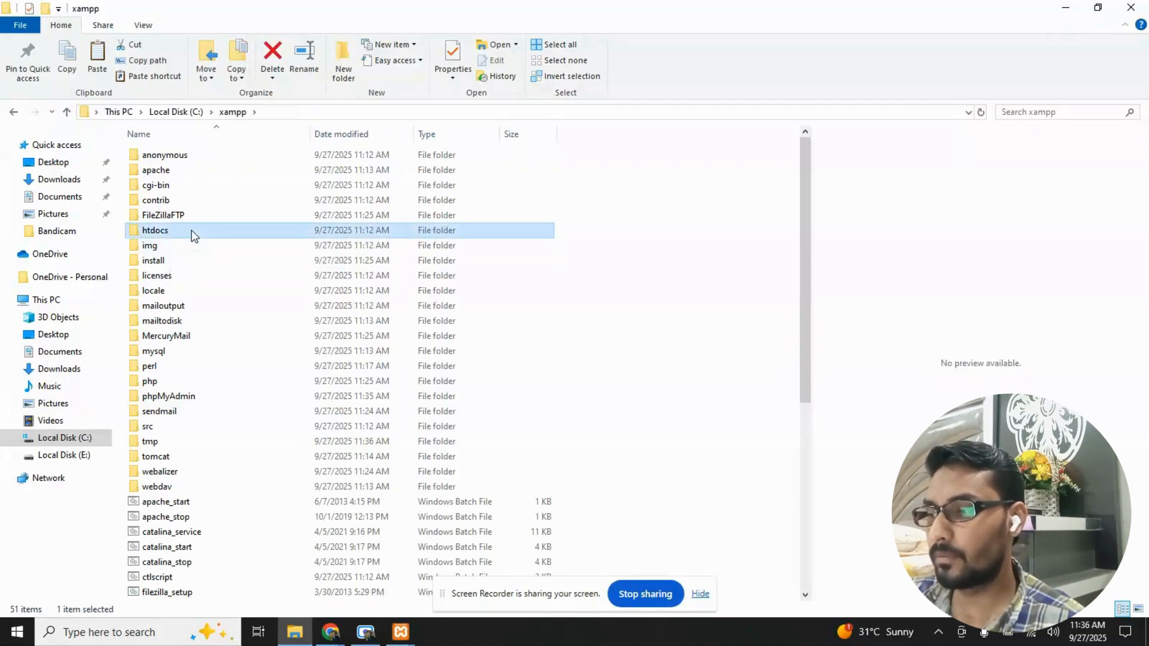
double_click(192, 234)
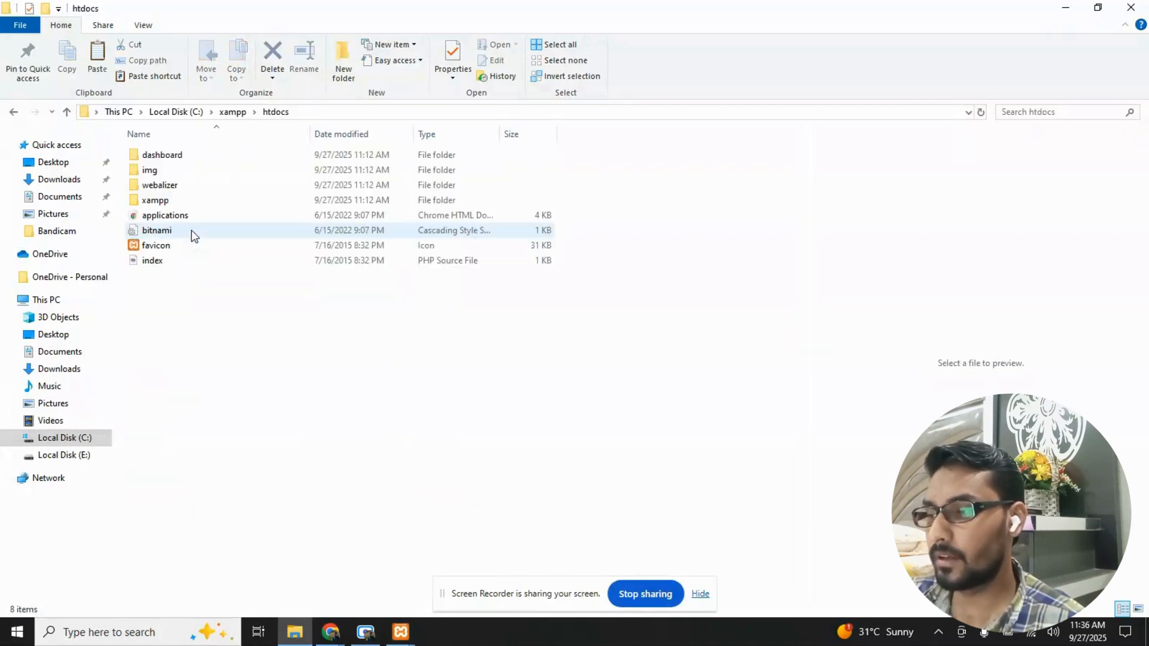
- Create a new folder named demo inside htdocs
right_click(230, 293)
mouse_move(197, 465)
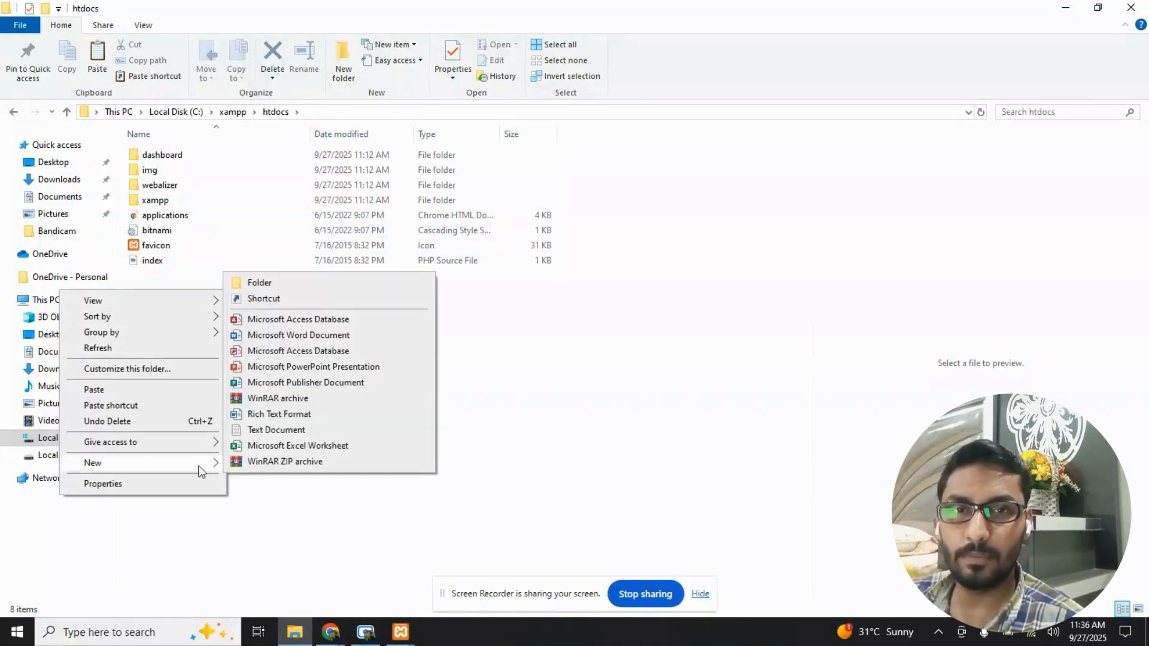
left_click(329, 283)
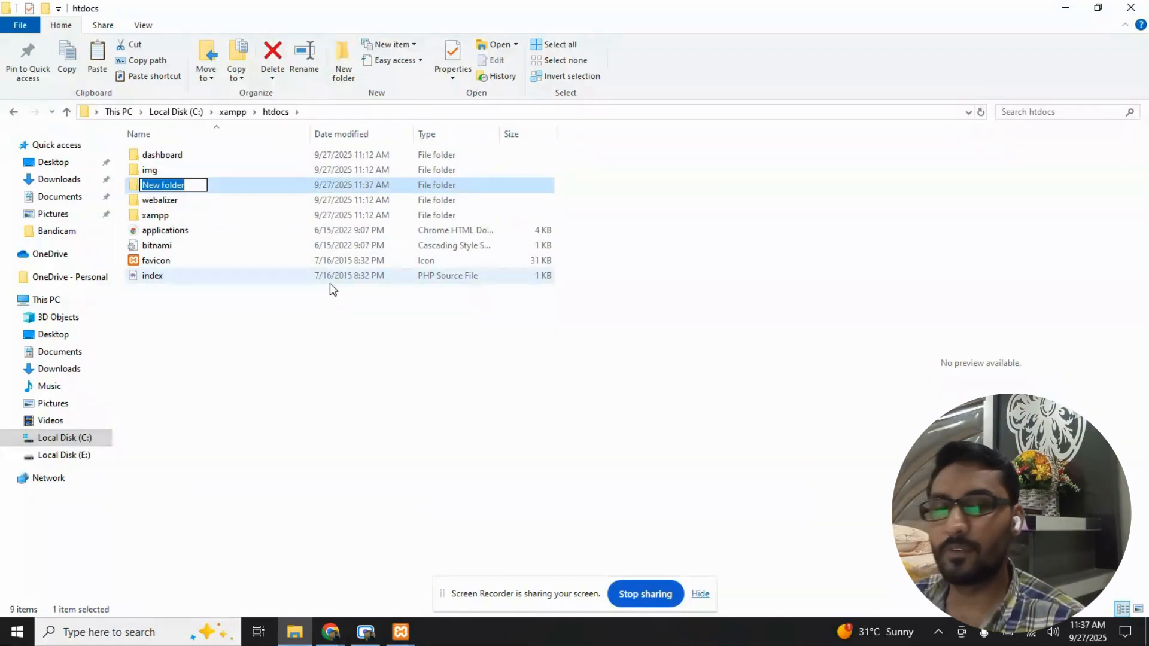
type("demo")
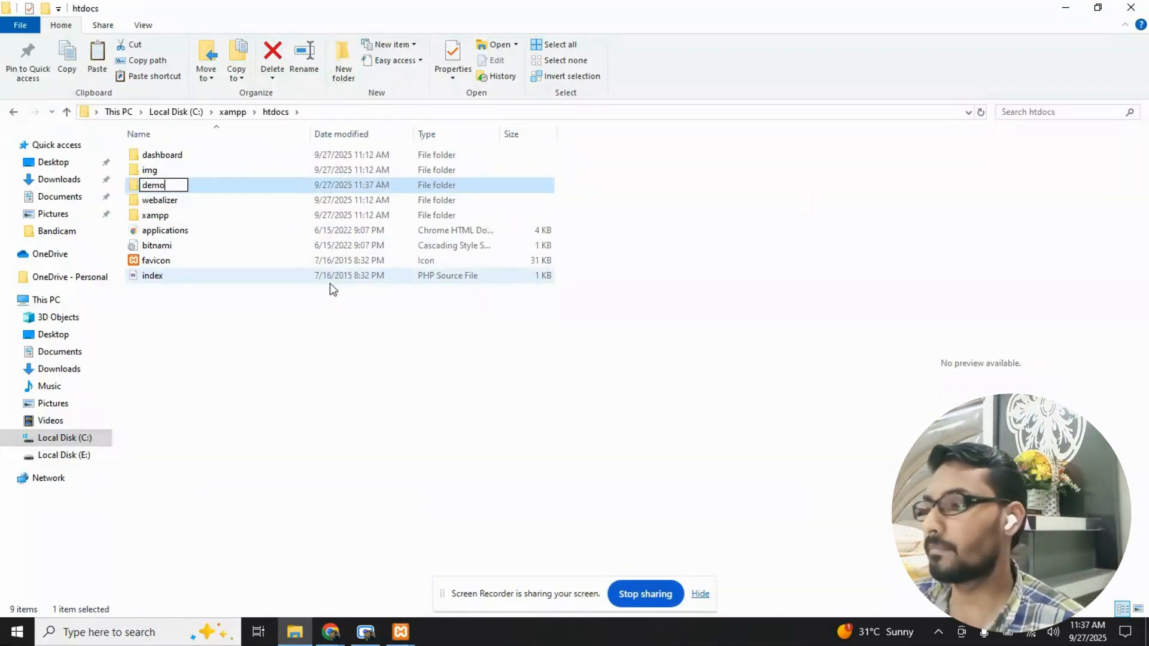
key("Return")
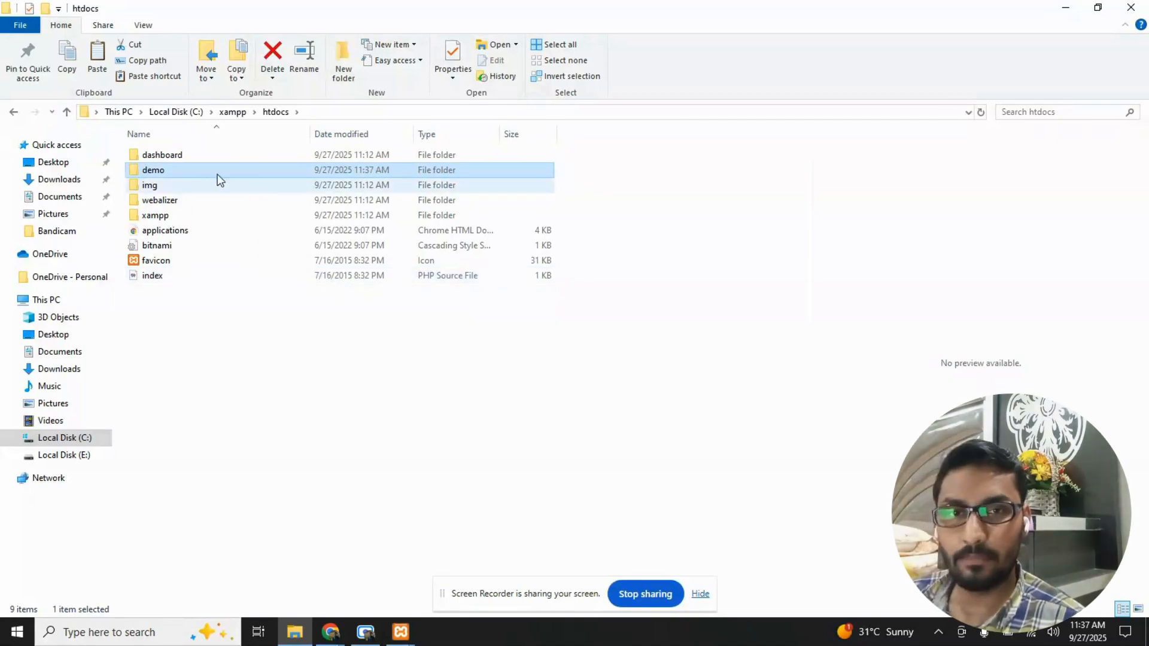
- Paste the wordpress-6.8.2 archive into the demo folder and extract it there
double_click(202, 172)
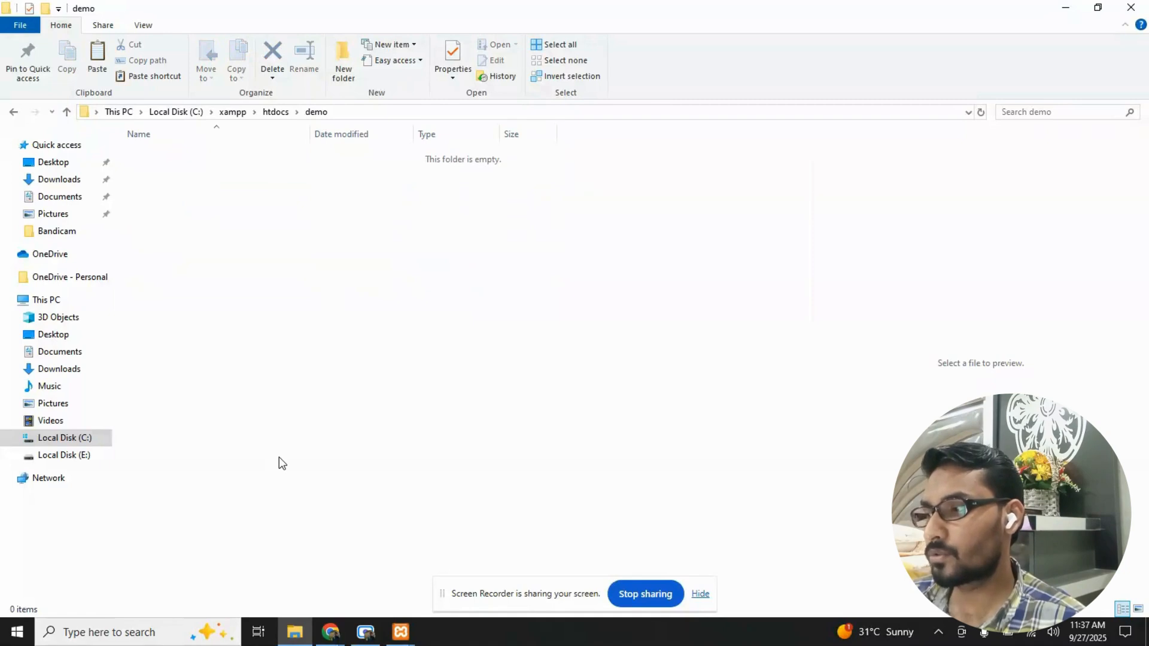
key("ctrl+v")
right_click(211, 160)
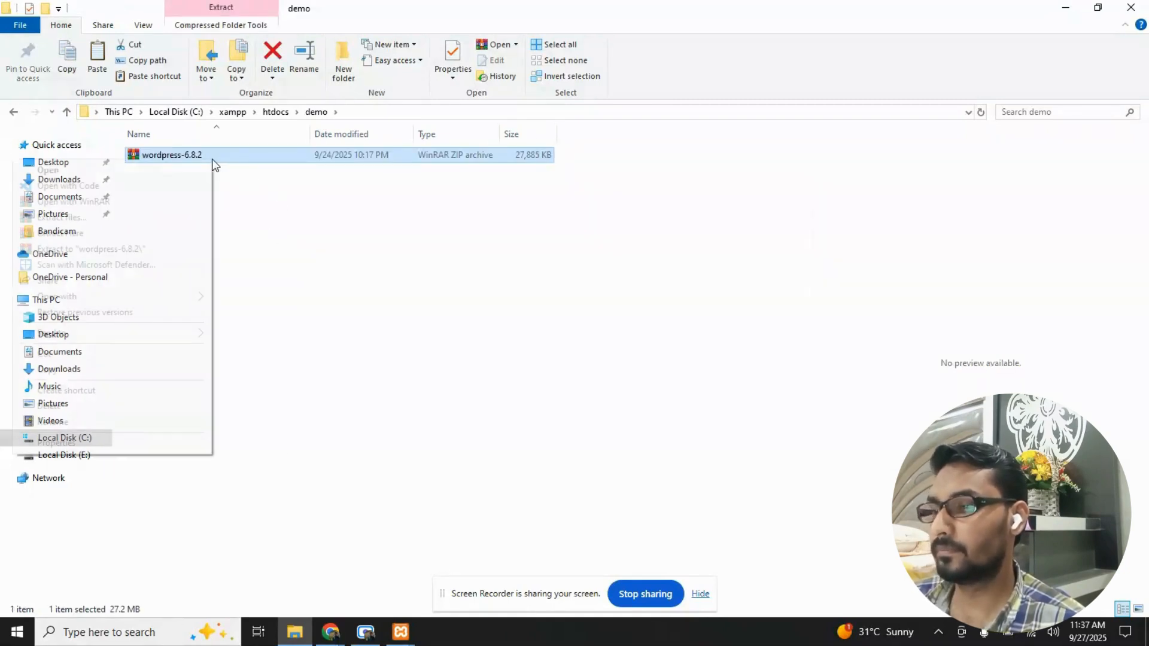
left_click(174, 237)
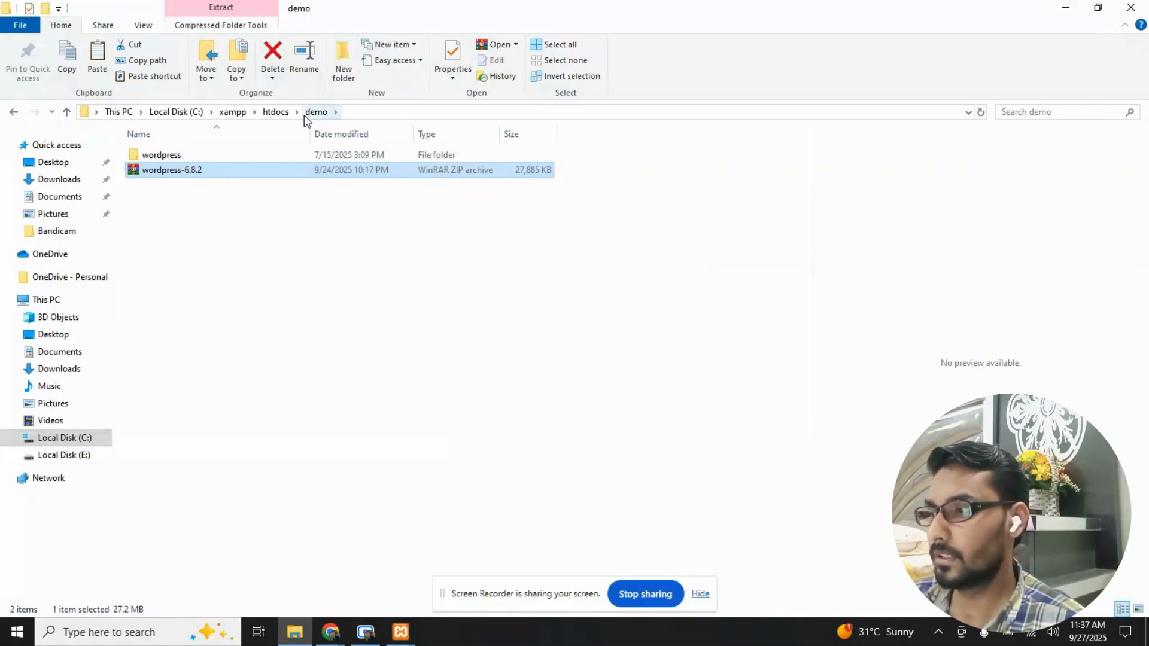
- Move all files and folders from the extracted wordpress folder up into the demo folder
double_click(199, 157)
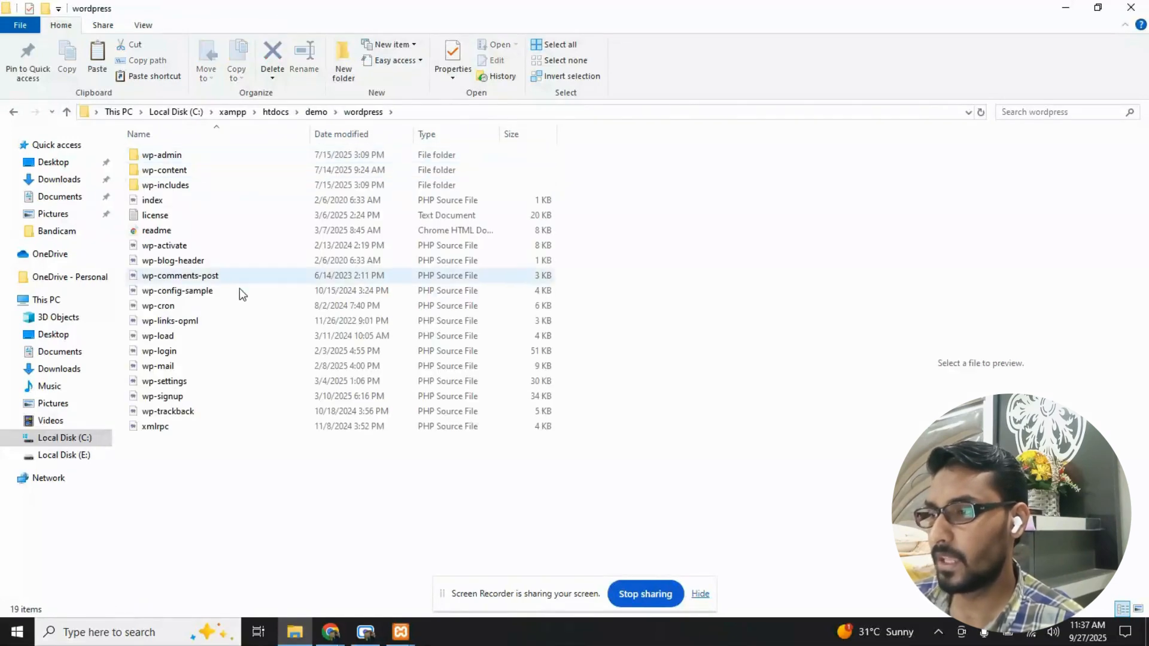
key("ctrl+a")
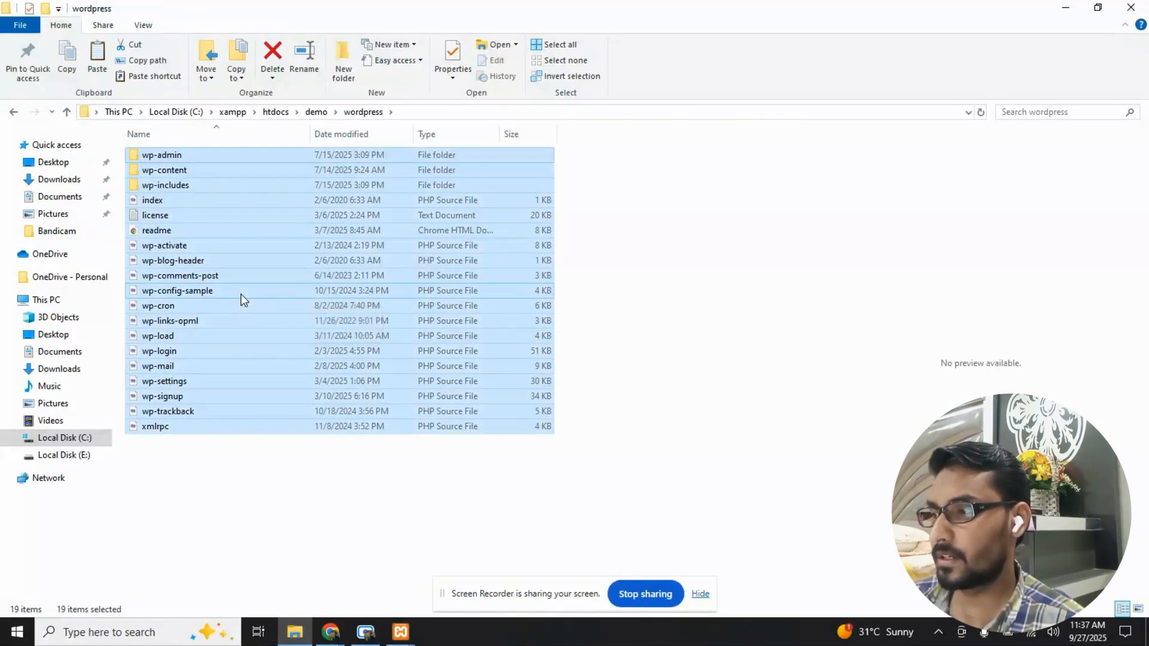
left_click(317, 112)
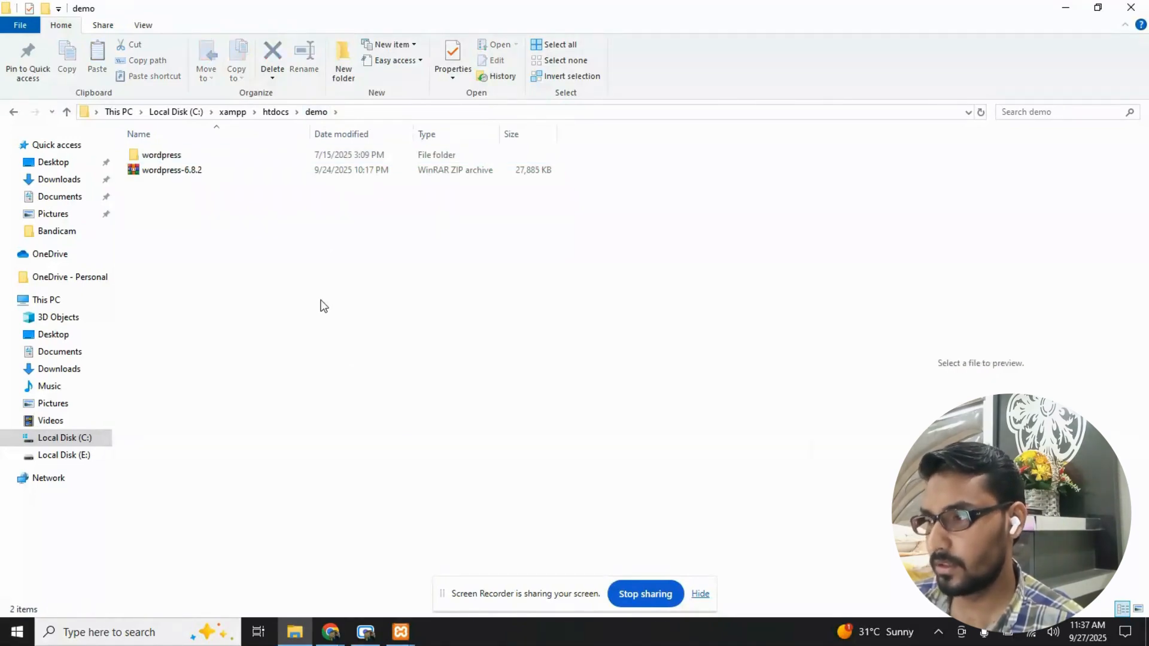
key("ctrl+v")
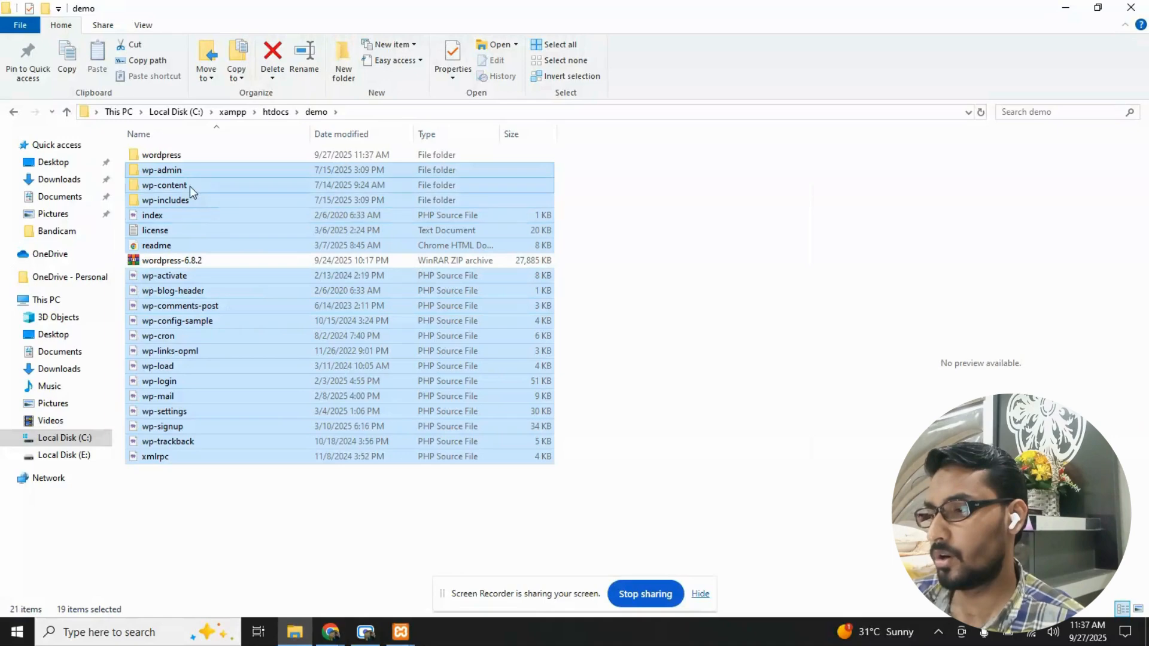
- Delete the emptied wordpress folder and the wordpress-6.8.2 archive from demo, and return to htdocs
left_click(185, 155)
left_click(187, 260, "ctrl")
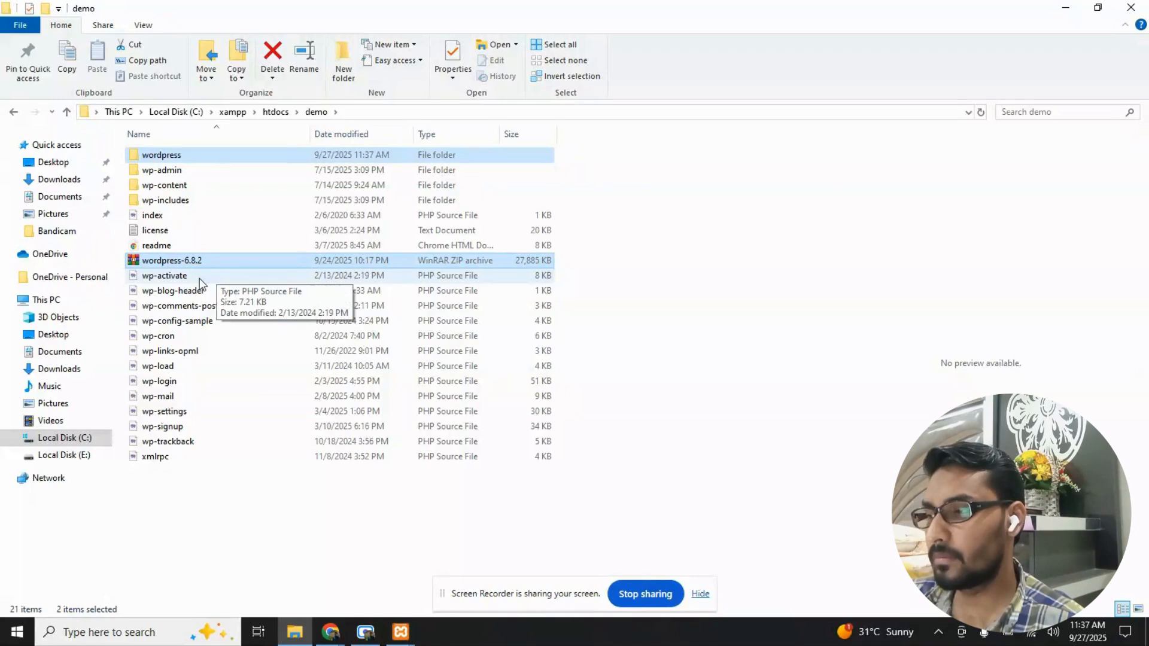
key("Delete")
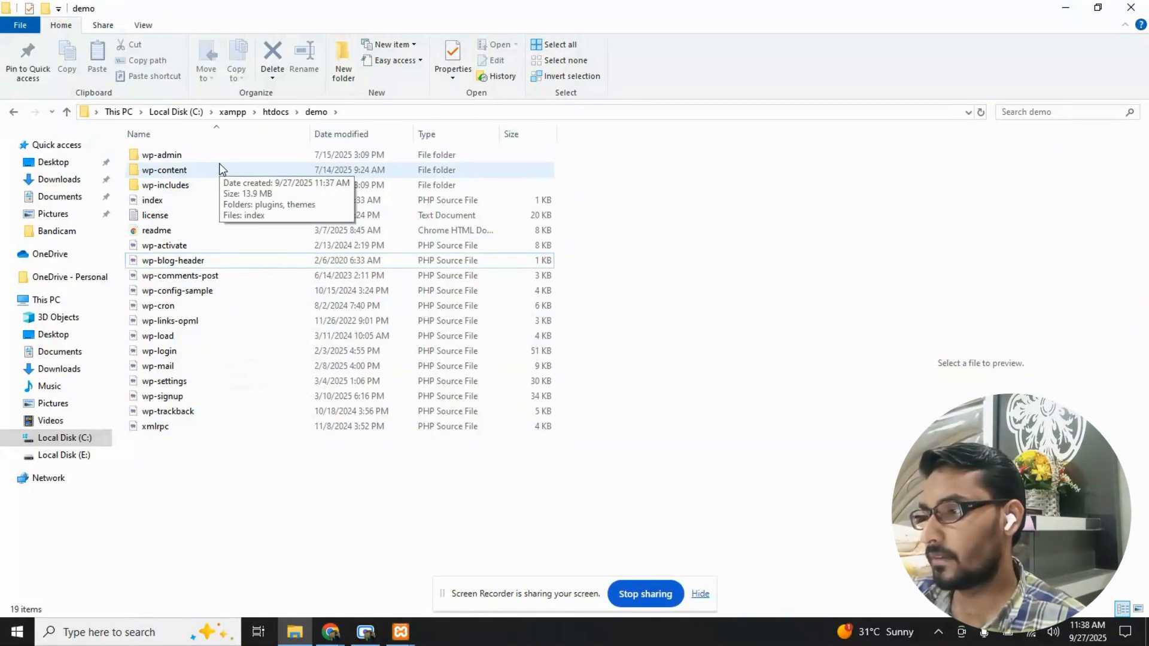
left_click(272, 112)
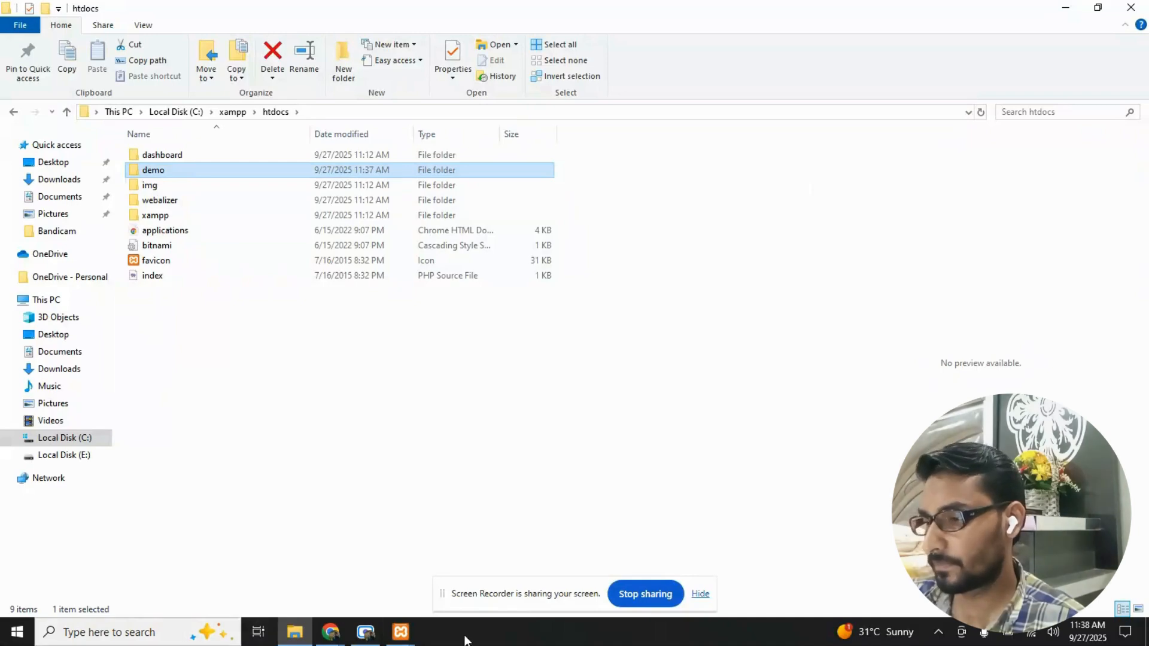
- Bring up the XAMPP Control Panel, check the status of Apache and MySQL, and minimize it
mouse_move(401, 632)
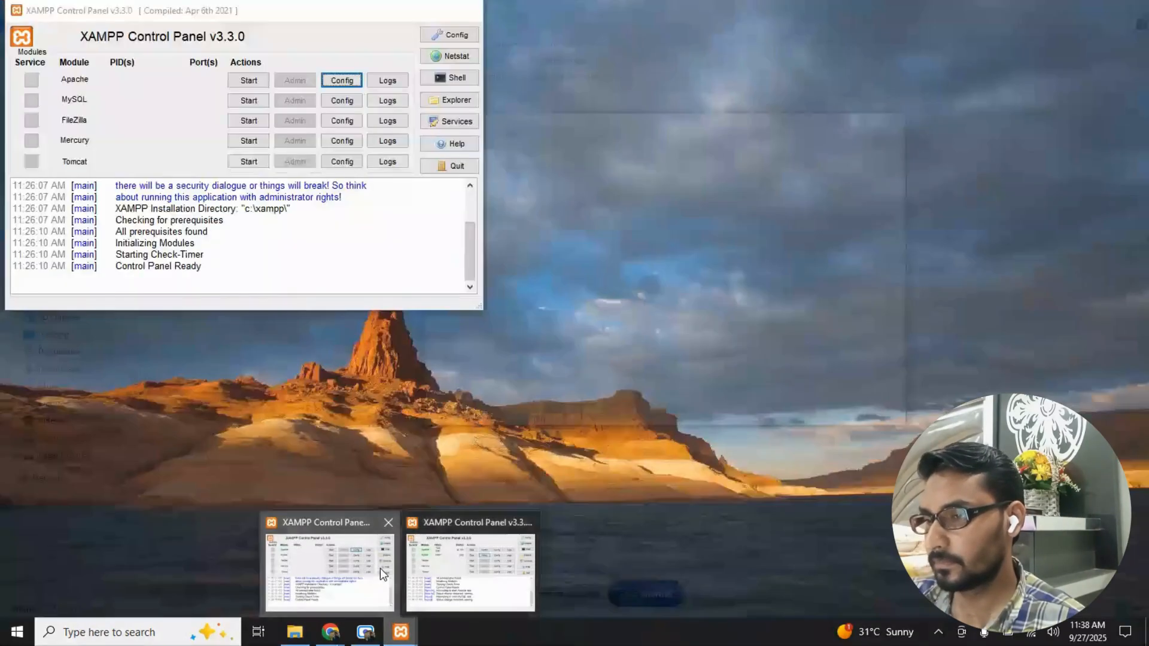
left_click(380, 569)
left_click(401, 633)
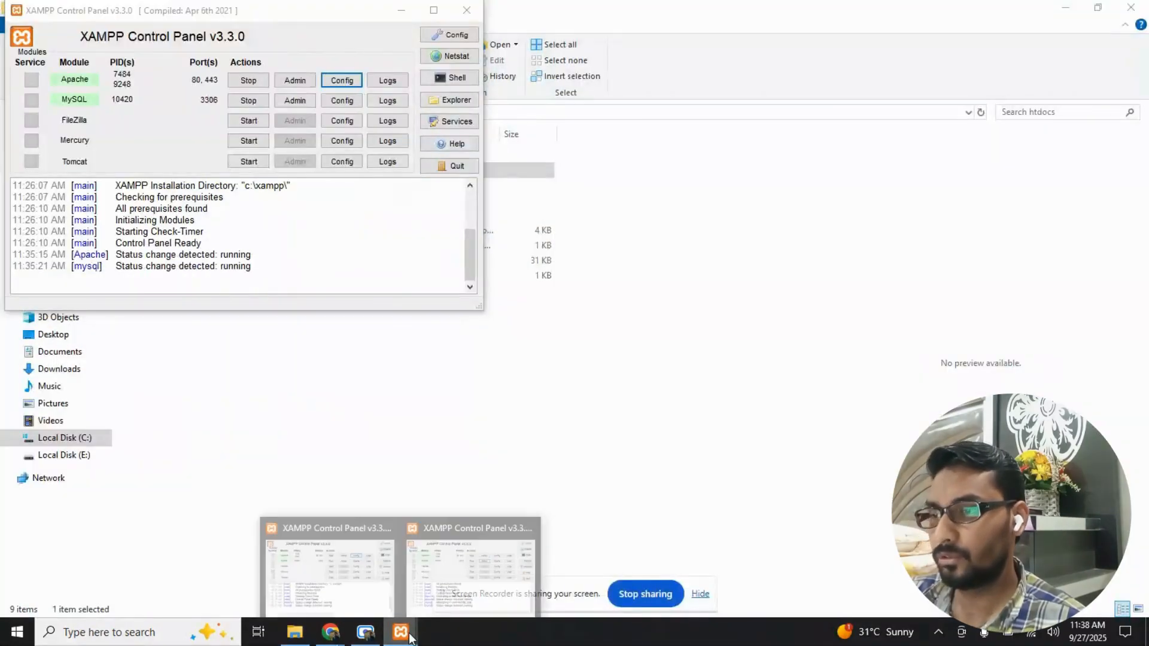
left_click(436, 596)
left_click(888, 124)
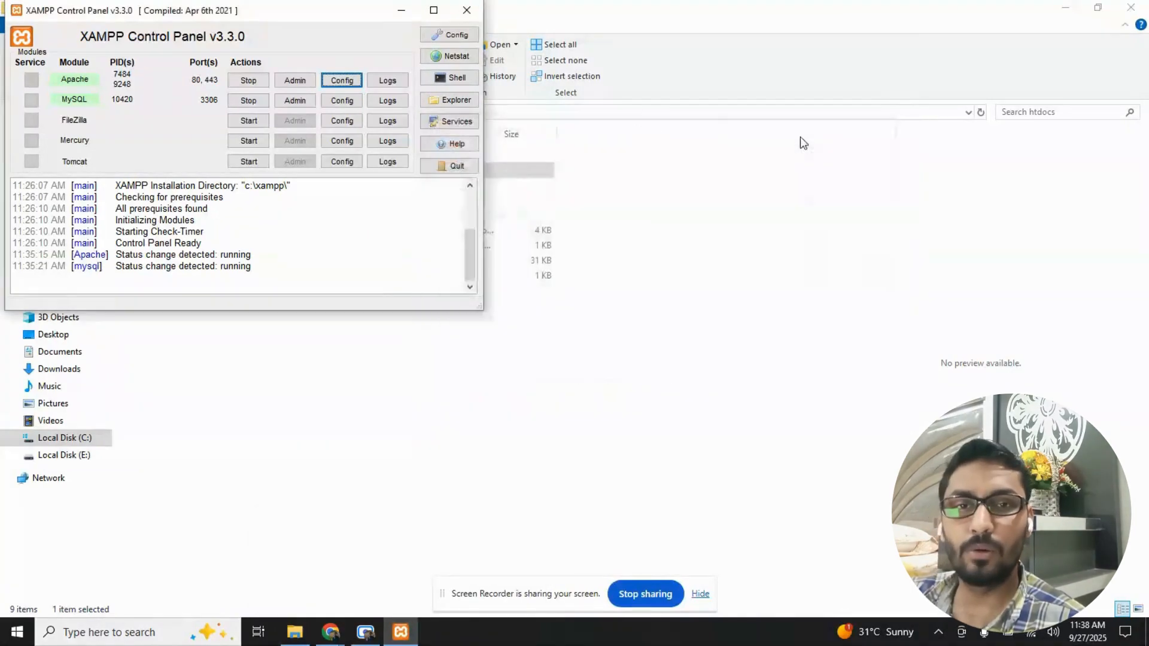
left_click_drag(355, 13, 599, 125)
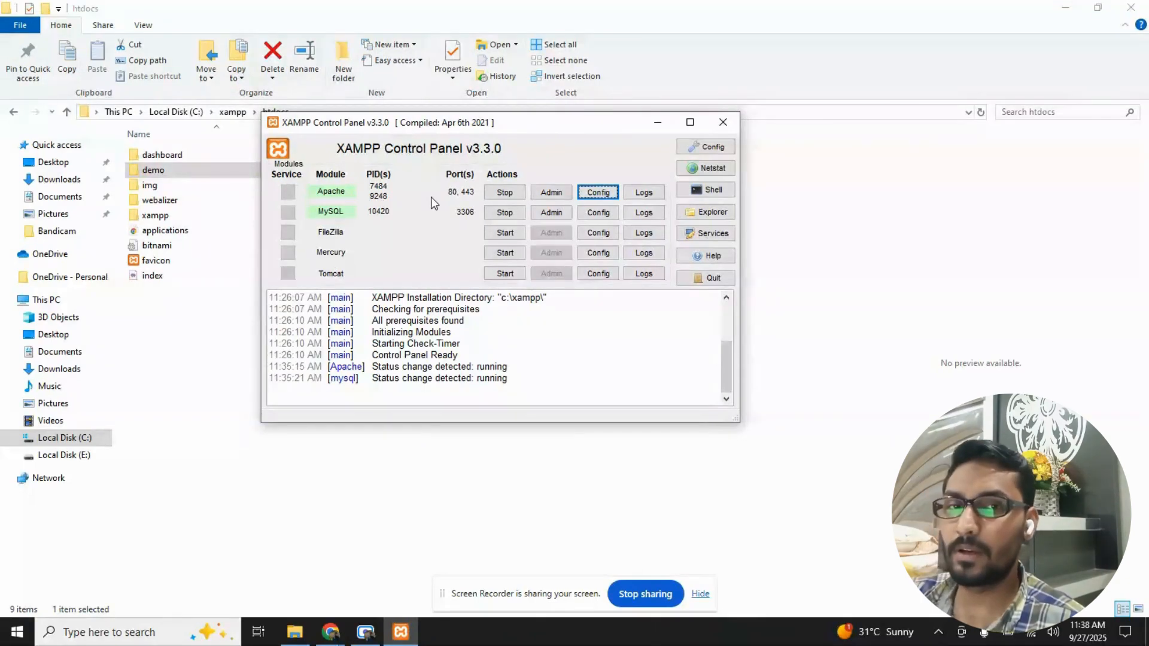
left_click(654, 122)
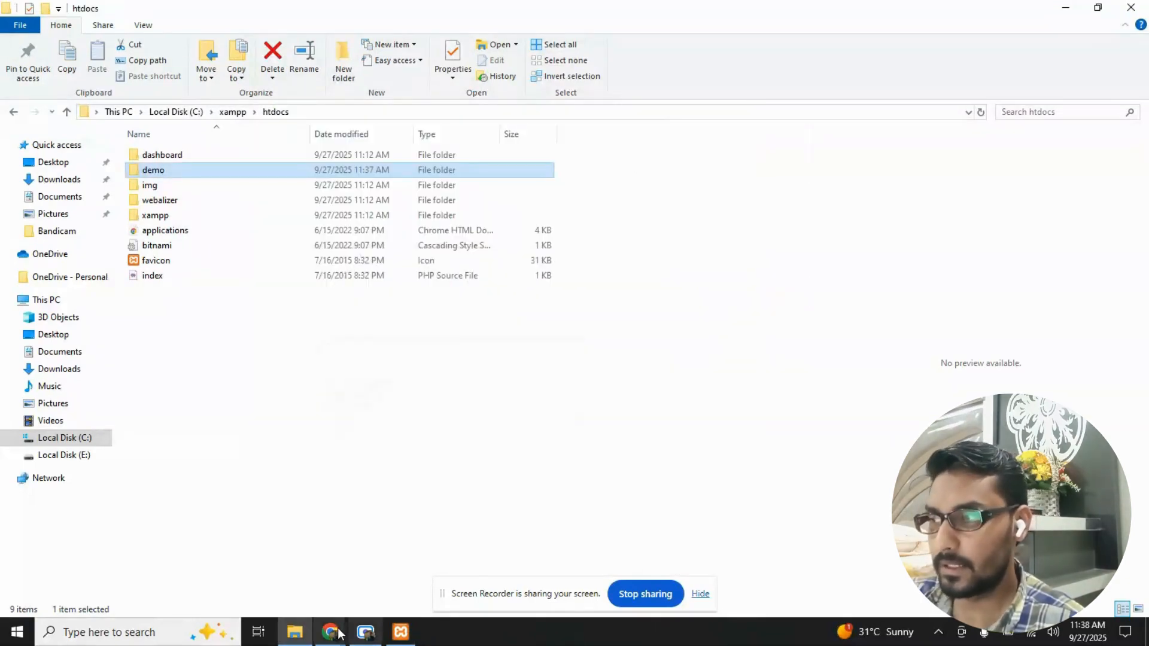
- Switch to Chrome, open a new tab and close the WordPress search, WordPress download and Download XAMPP tabs
mouse_move(331, 632)
left_click(273, 600)
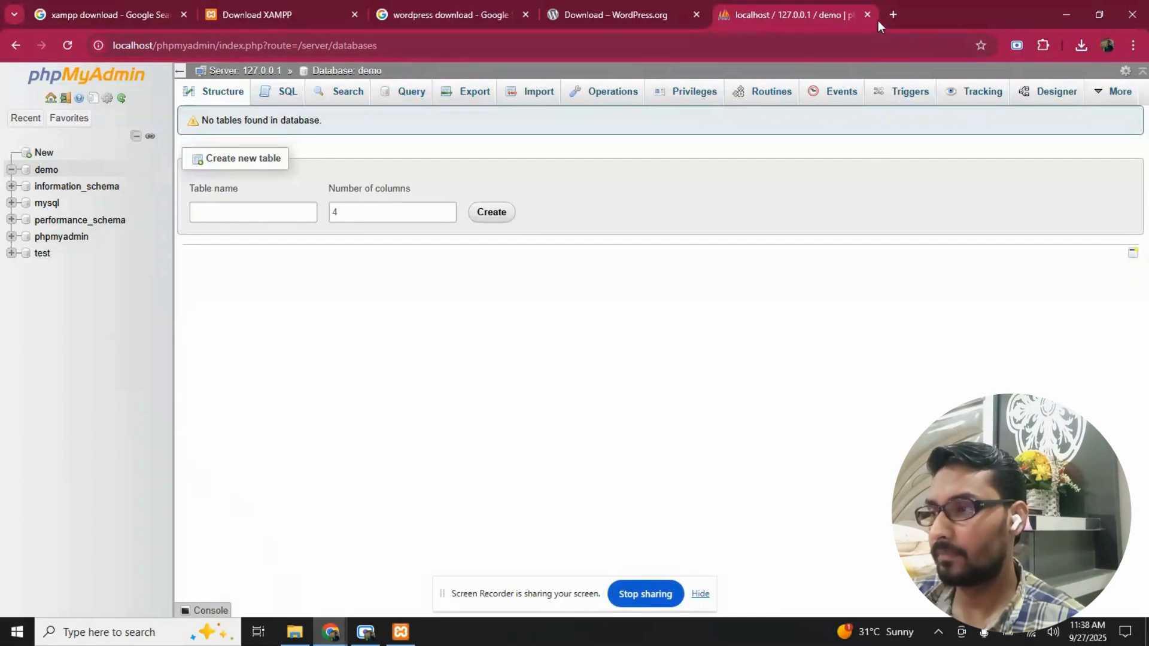
left_click(892, 14)
left_click(656, 15)
left_click(495, 14)
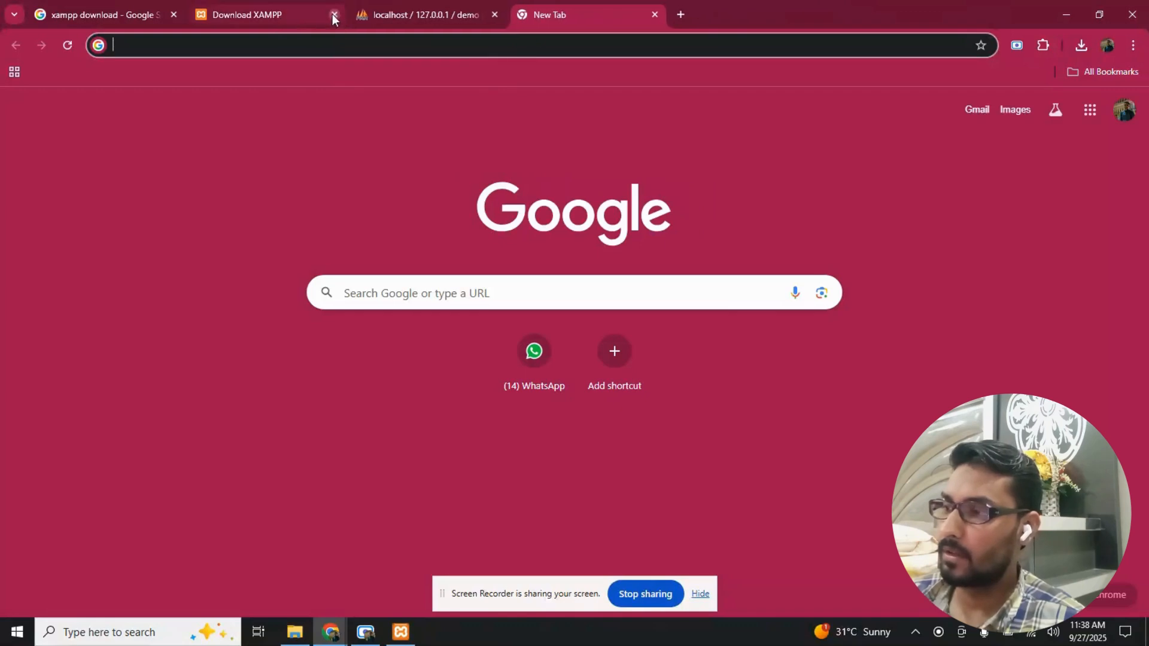
left_click(334, 14)
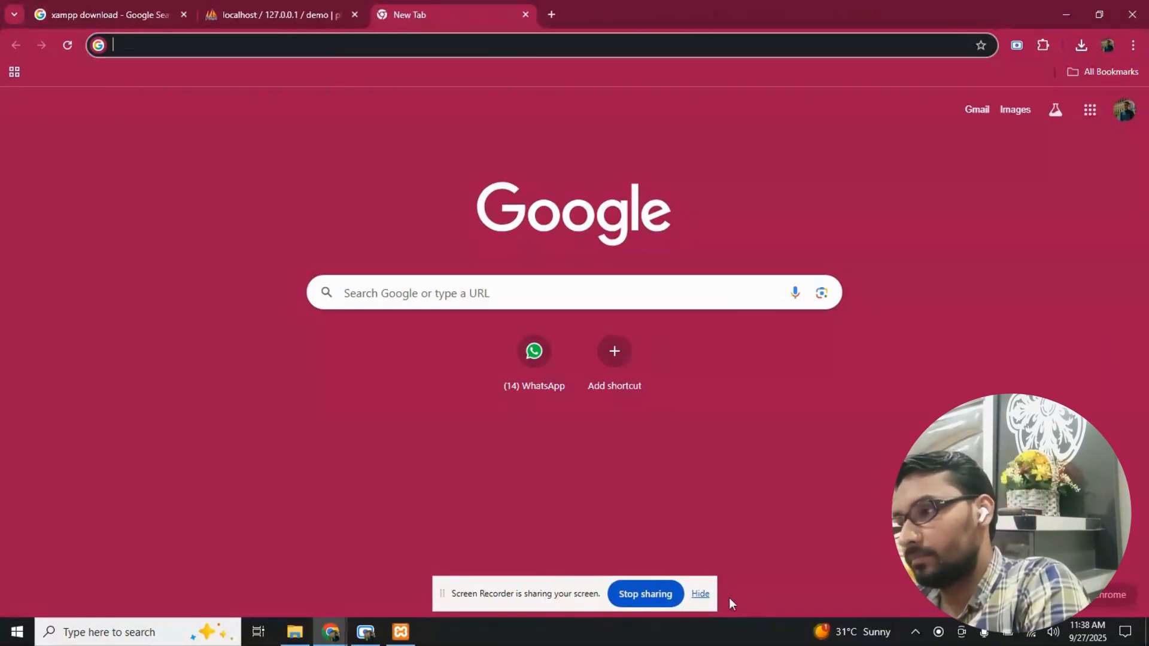
- Hide the screen-sharing notice and load localhost/demo in the new browser tab
left_click(700, 594)
left_click(248, 43)
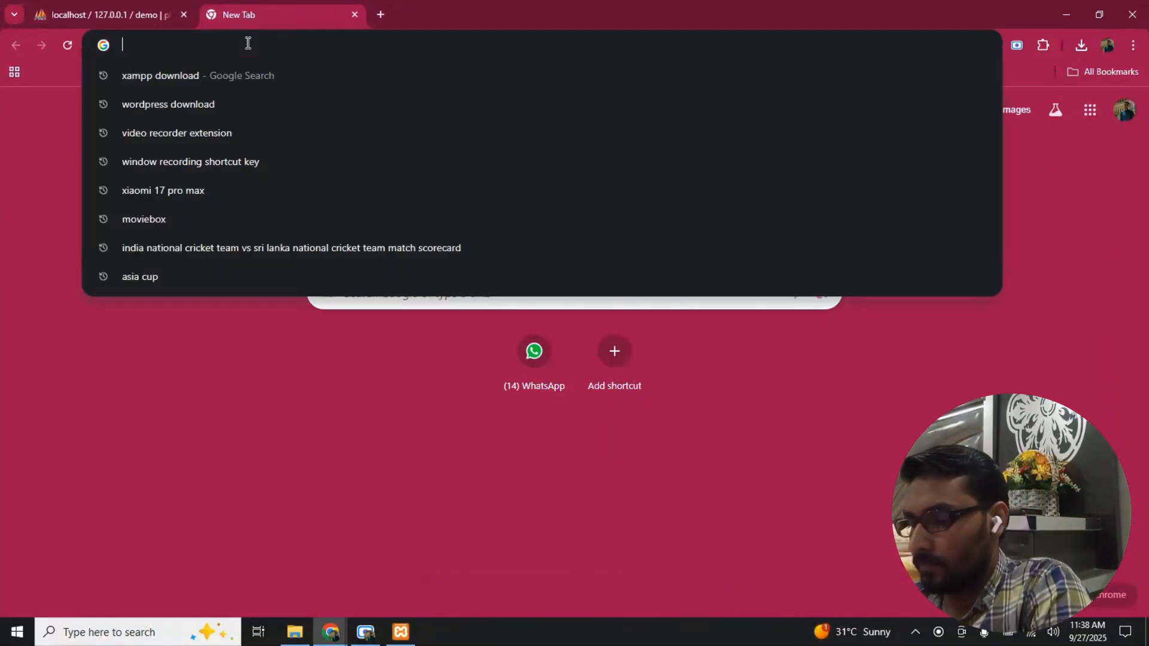
type("local")
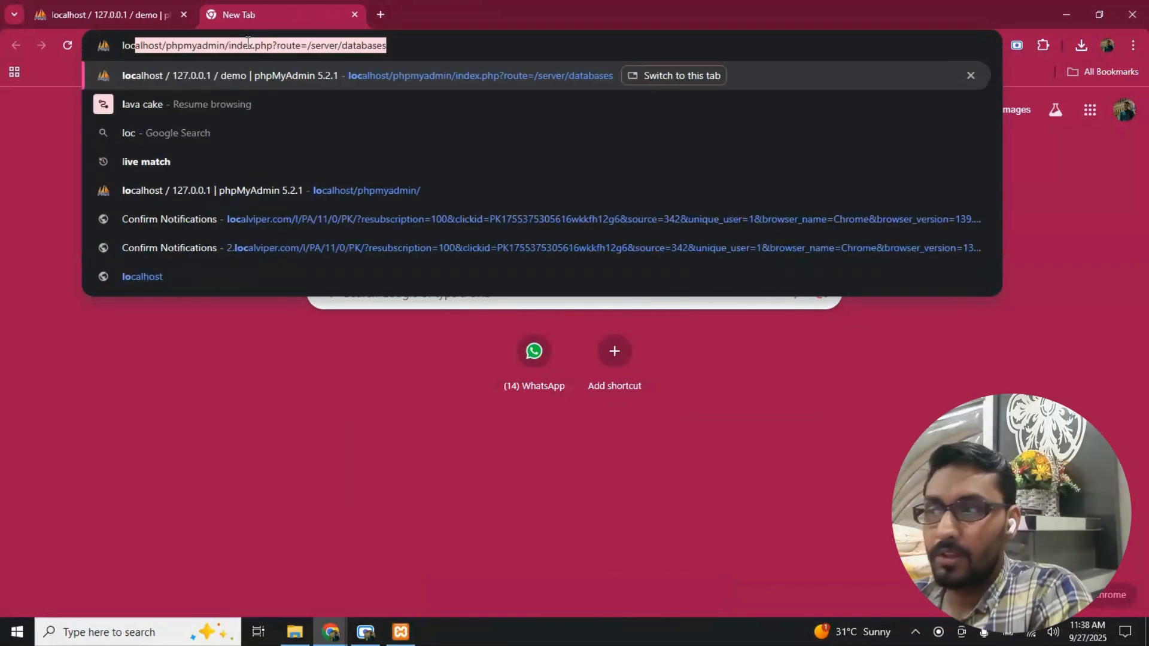
type("host/")
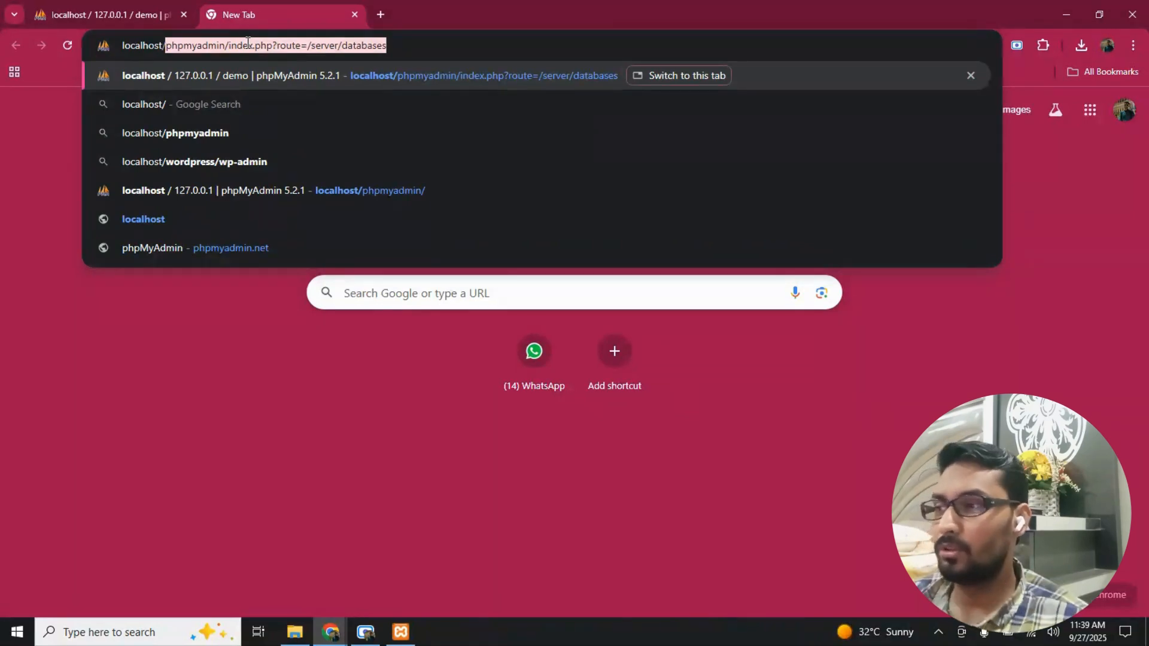
type("demo")
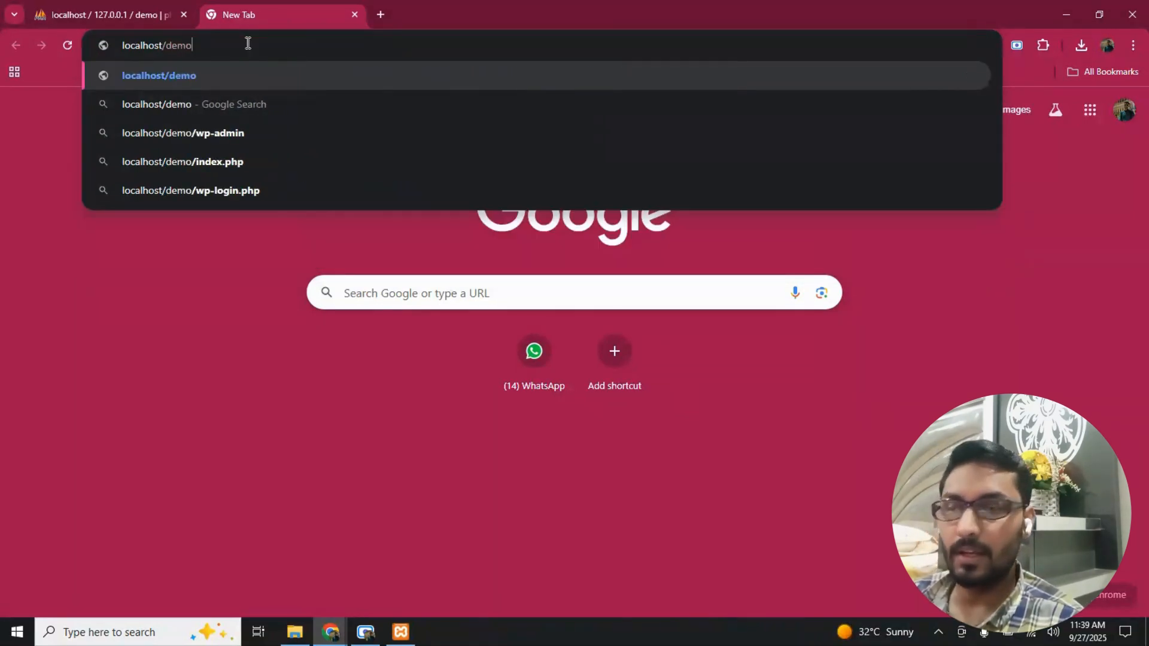
key("Return")
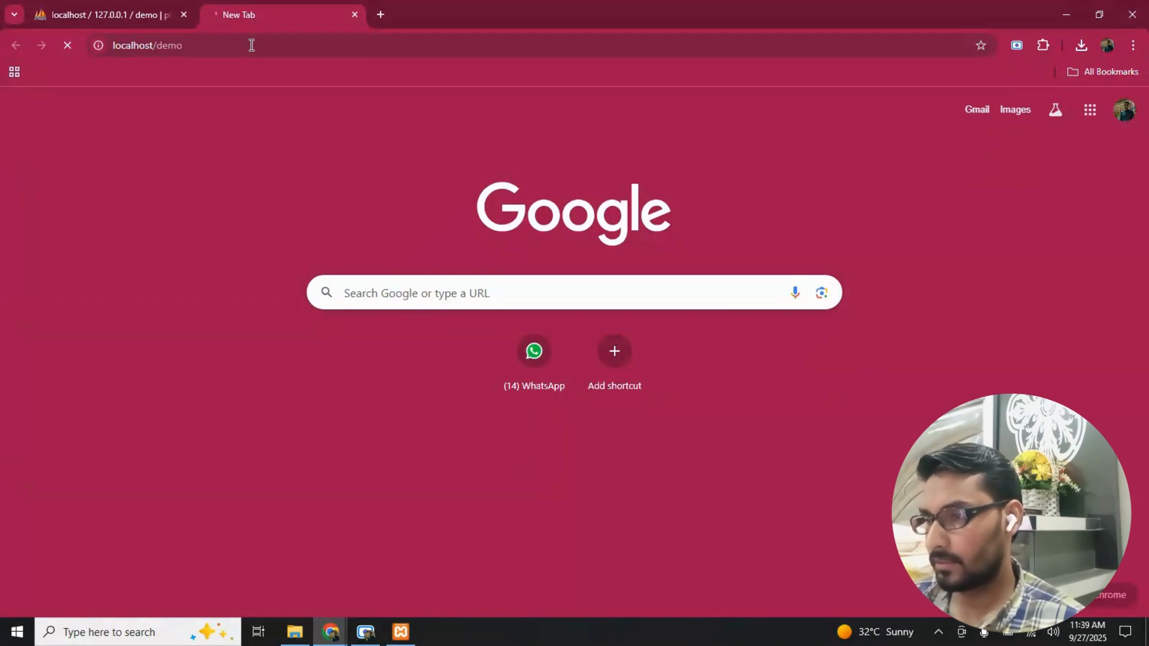
- Check the XAMPP Control Panel briefly, and view the demo database in phpMyAdmin
left_click(402, 634)
left_click(402, 634)
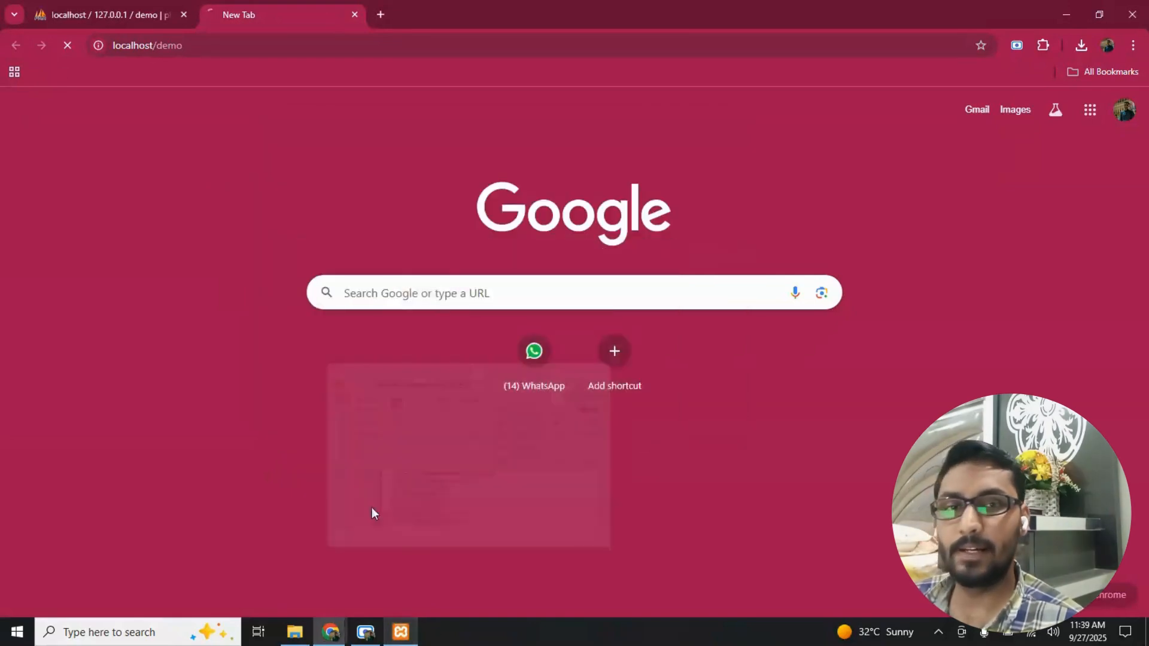
left_click(93, 13)
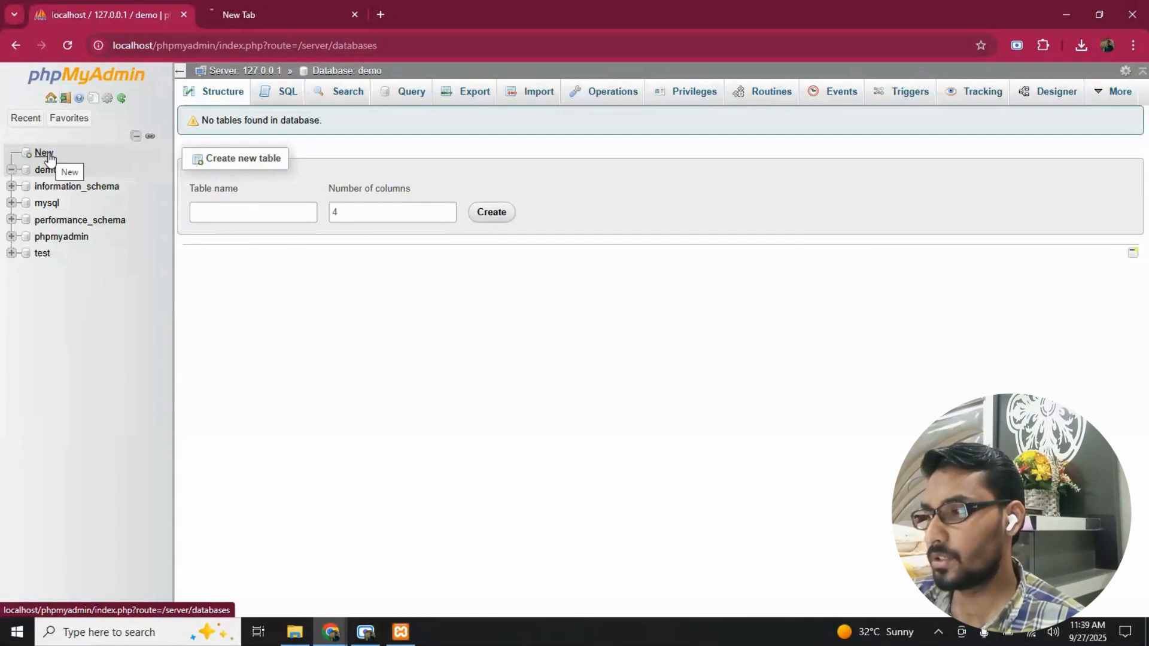
- Switch to File Explorer, review the WordPress archive in Downloads, and browse to C:\xampp\htdocs to view the demo folder
left_click(302, 641)
left_click(57, 179)
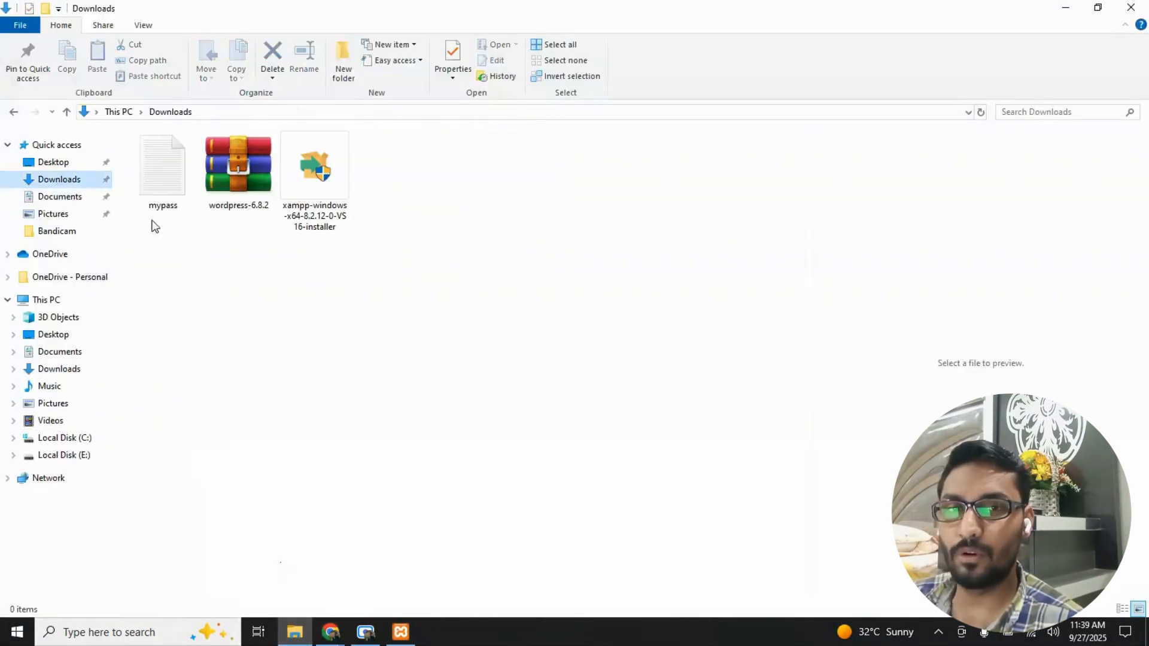
left_click(245, 209)
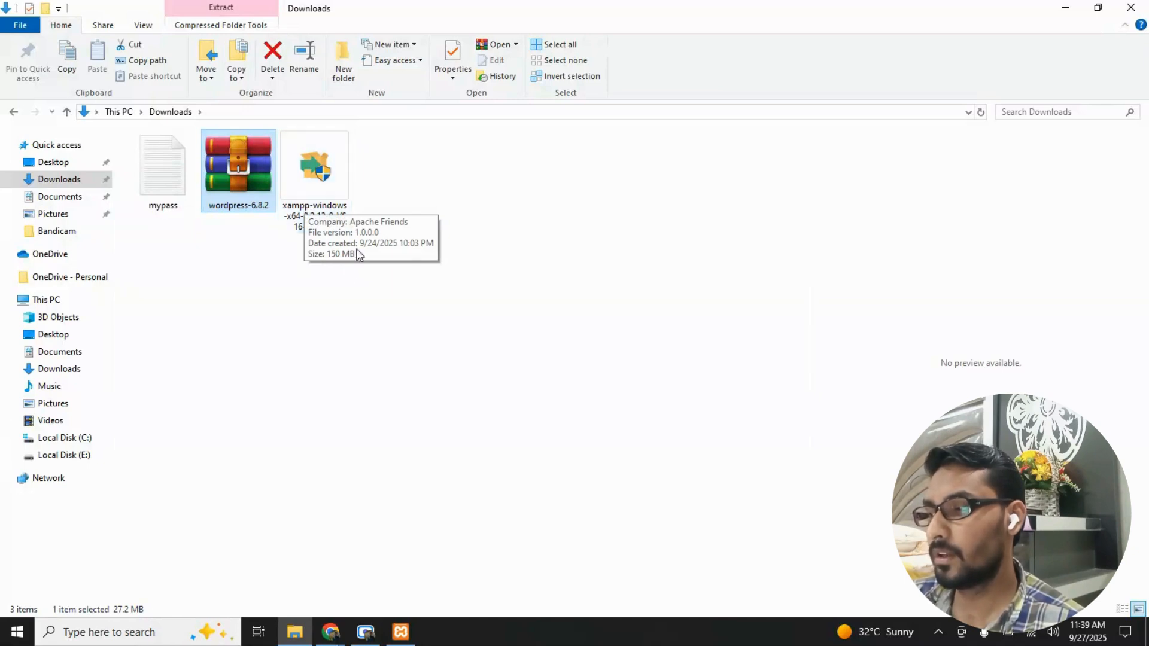
left_click(88, 443)
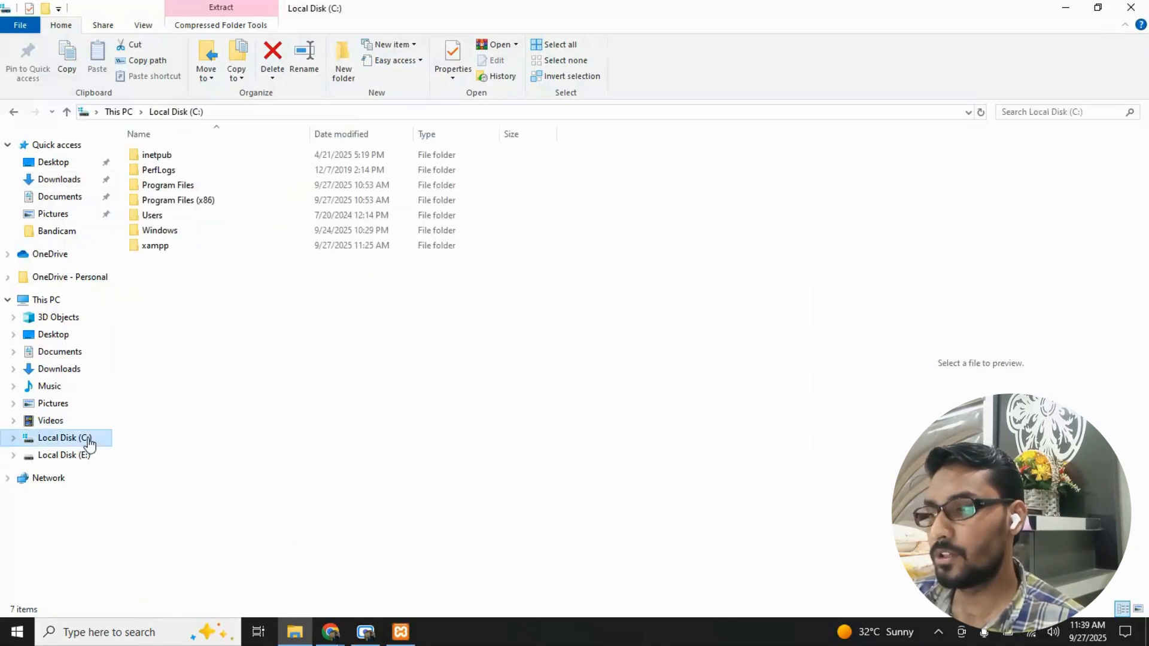
double_click(188, 251)
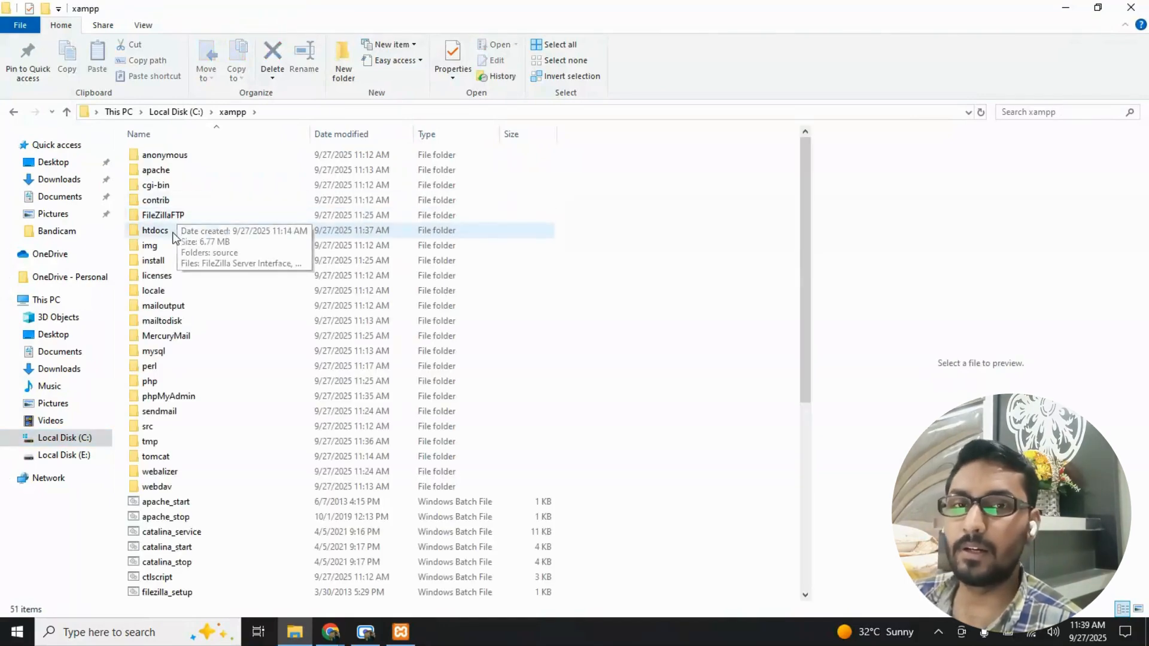
double_click(173, 234)
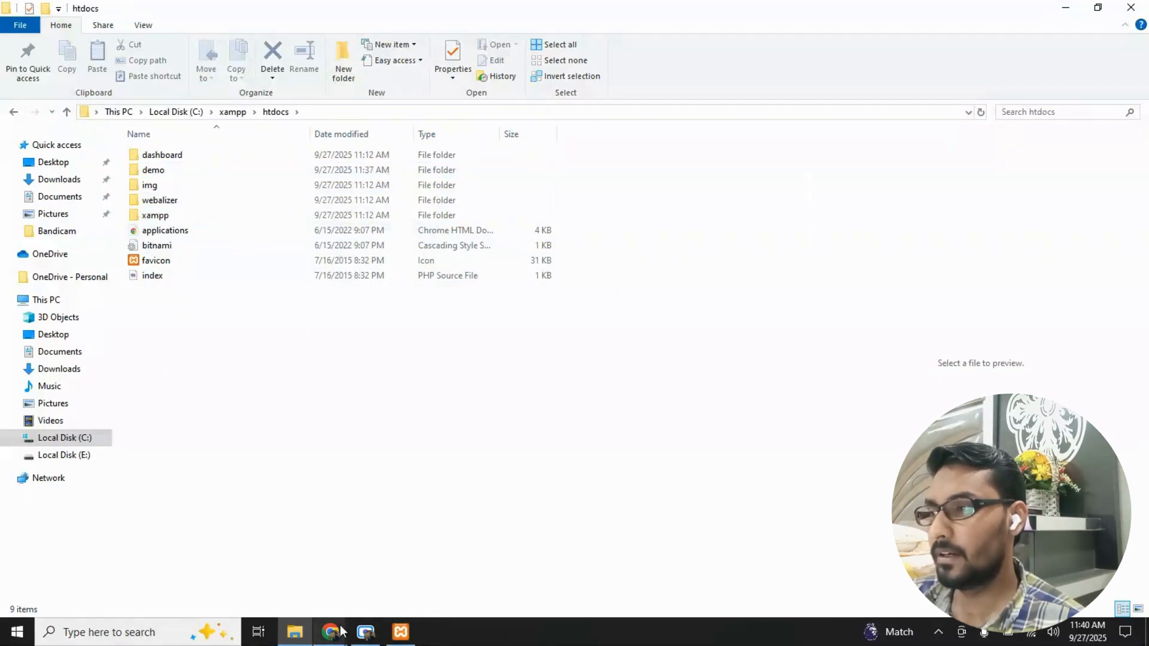
- Return to the WordPress setup in Chrome, continue with English (United States), and proceed past the welcome page to the database connection form
mouse_move(341, 630)
left_click(298, 578)
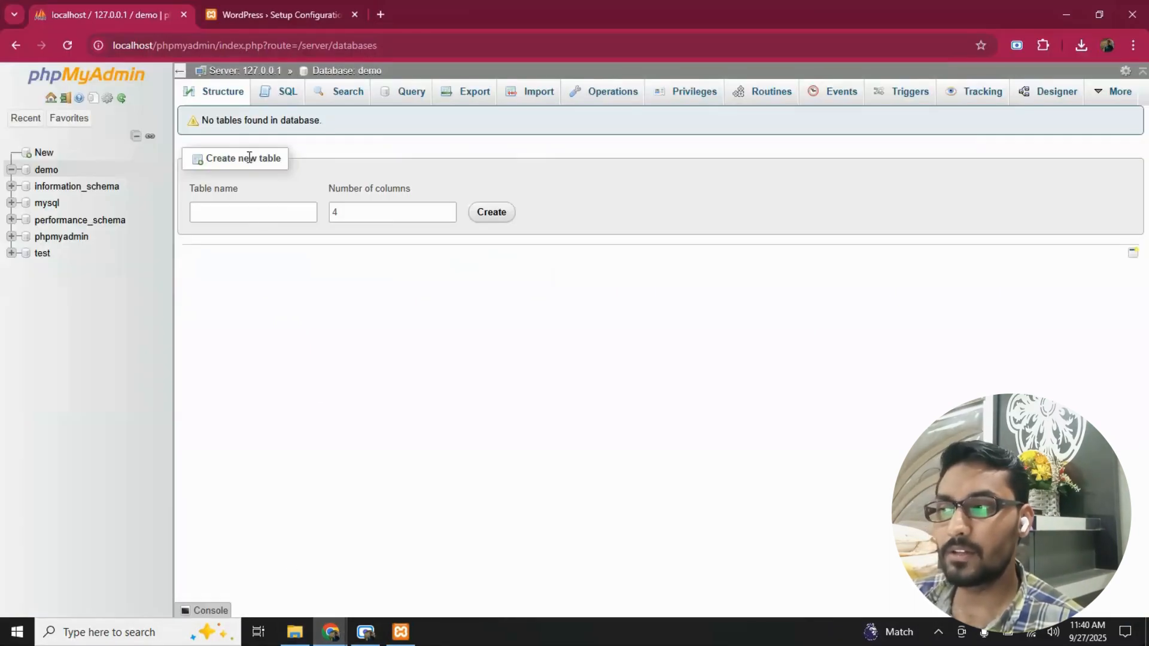
left_click(253, 16)
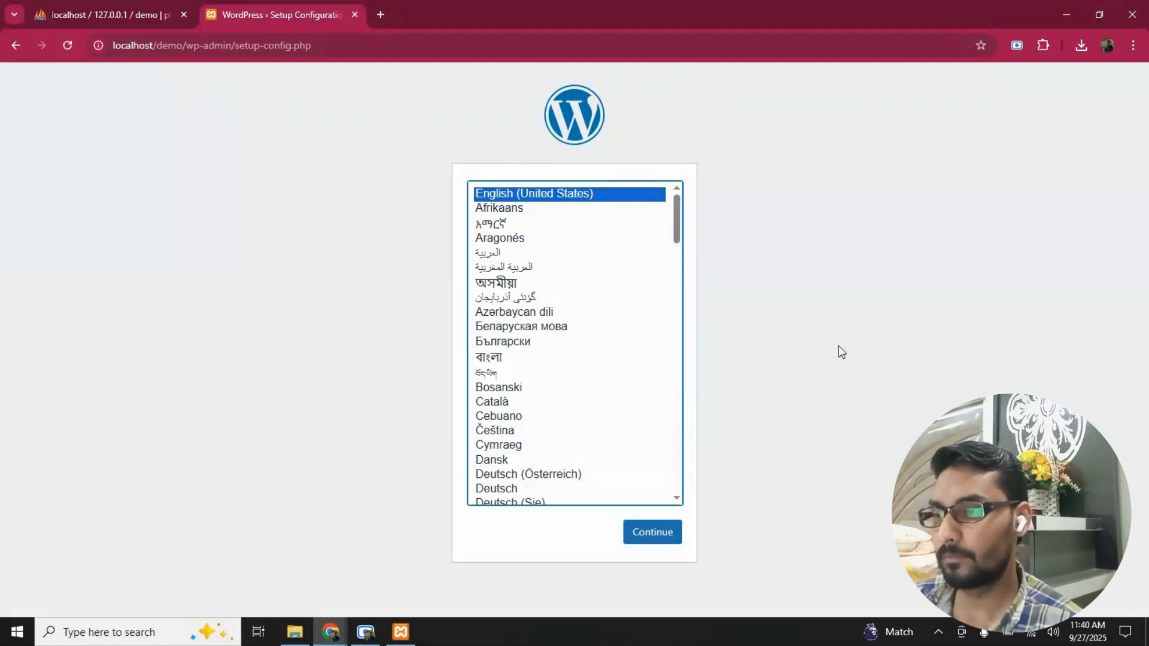
left_click(641, 542)
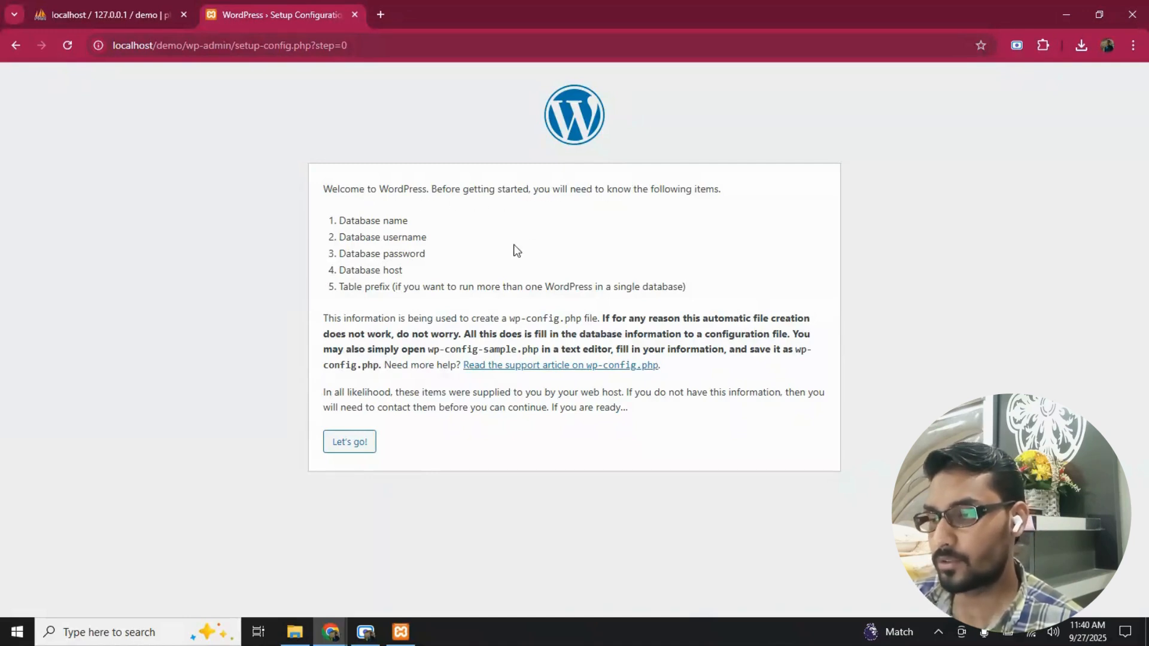
left_click_drag(315, 220, 403, 407)
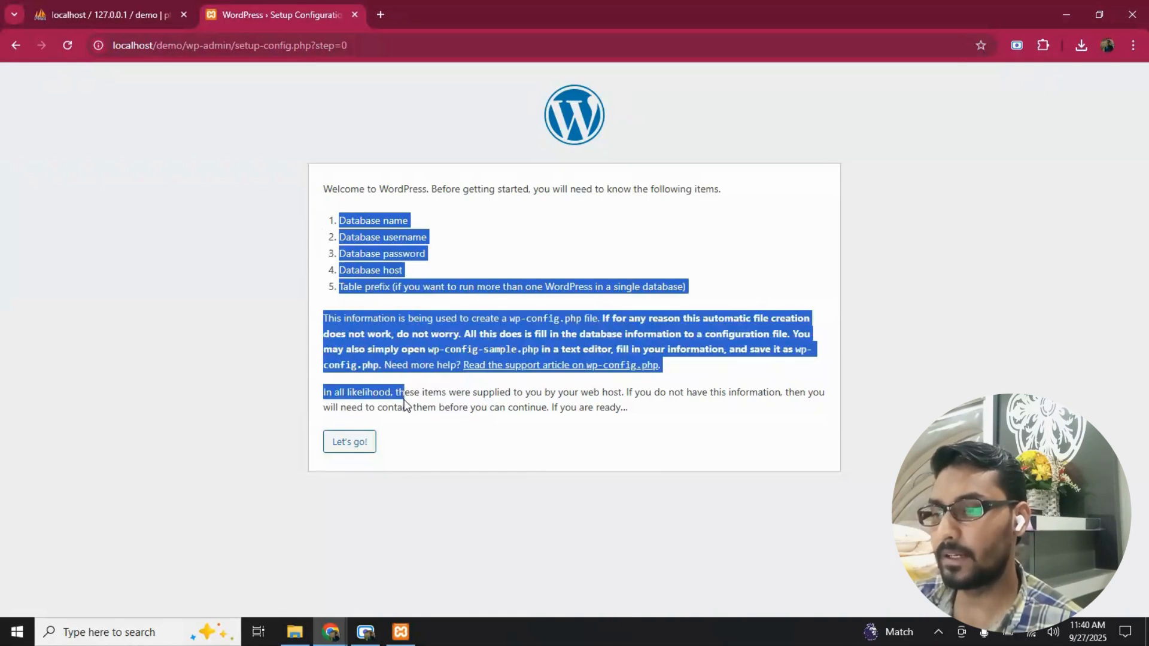
left_click(360, 441)
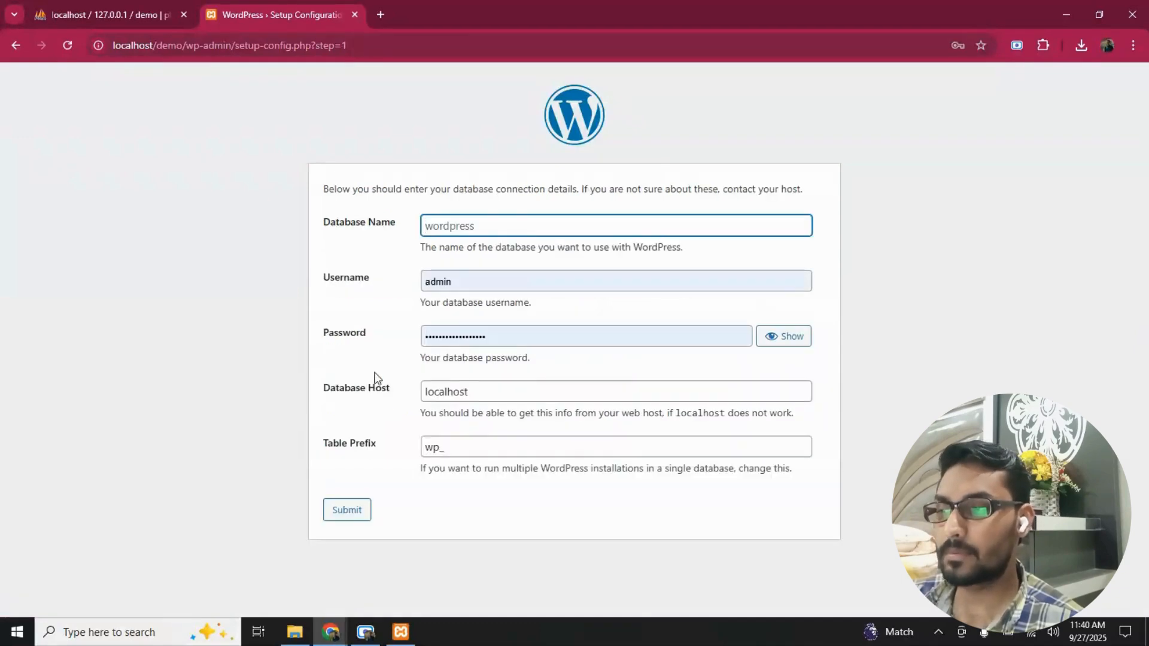
left_click(346, 203)
left_click_drag(344, 200, 649, 207)
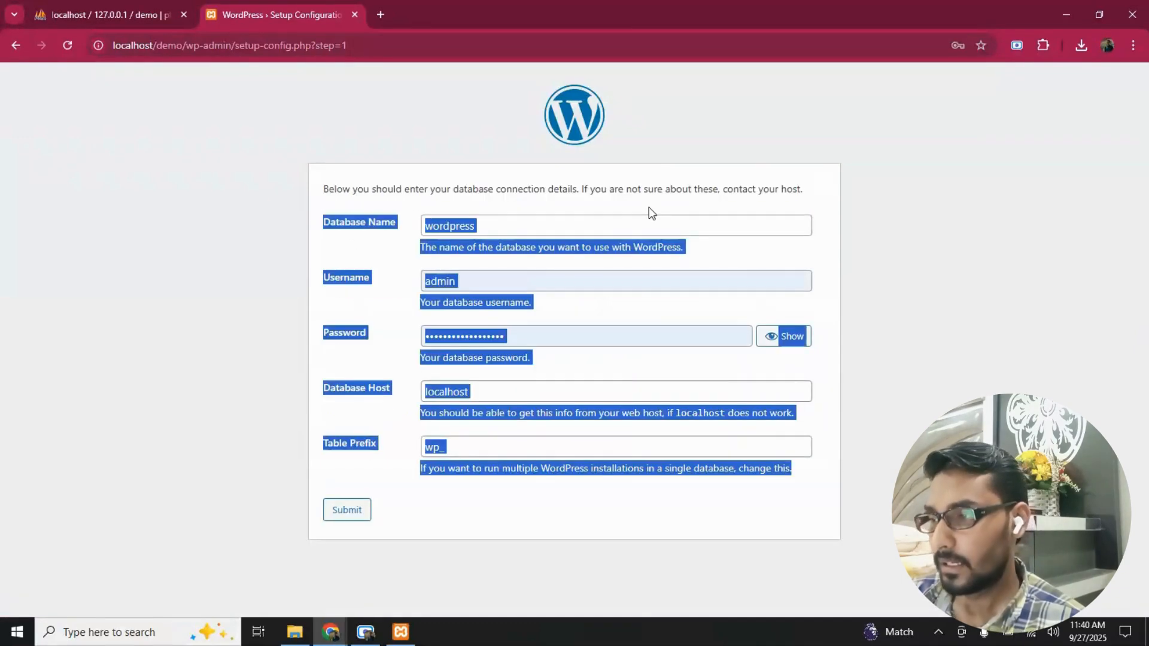
triple_click(652, 192)
left_click(480, 204)
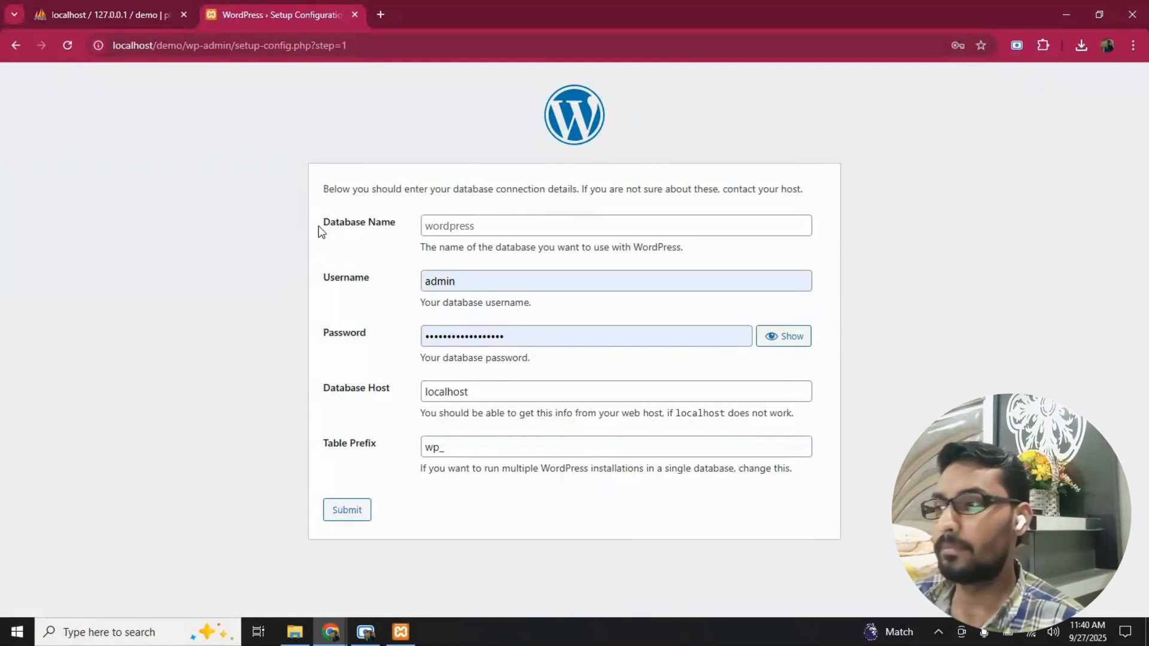
left_click_drag(319, 227, 374, 227)
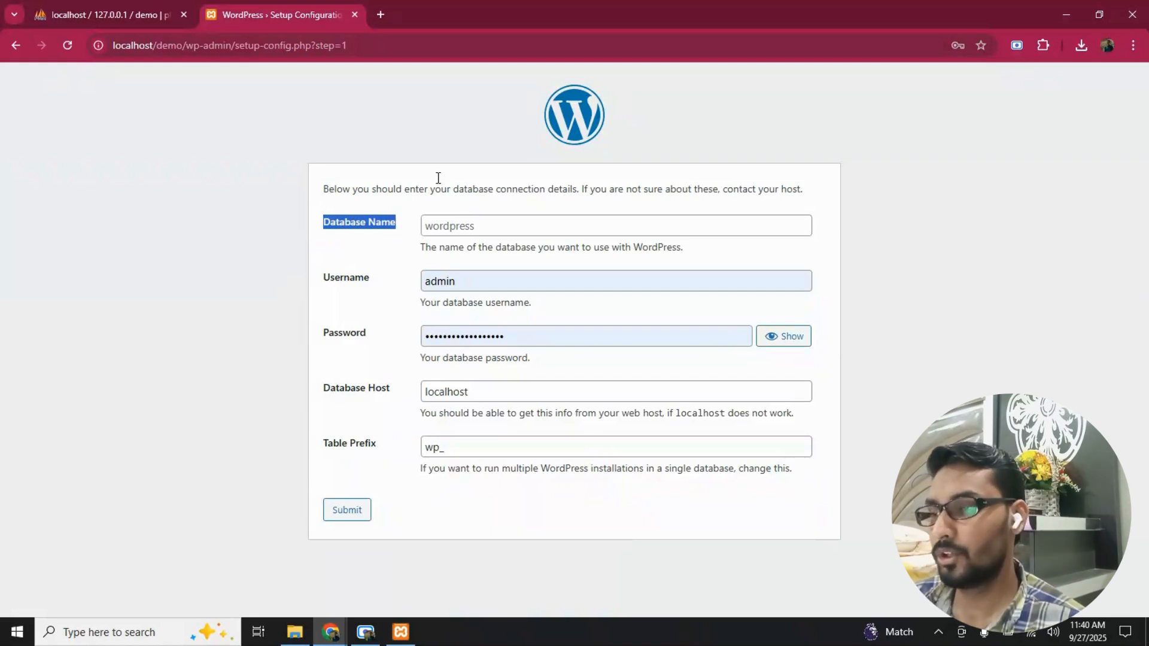
- Check the database's name in phpMyAdmin and enter demo as the Database Name in the WordPress setup form
left_click(87, 13)
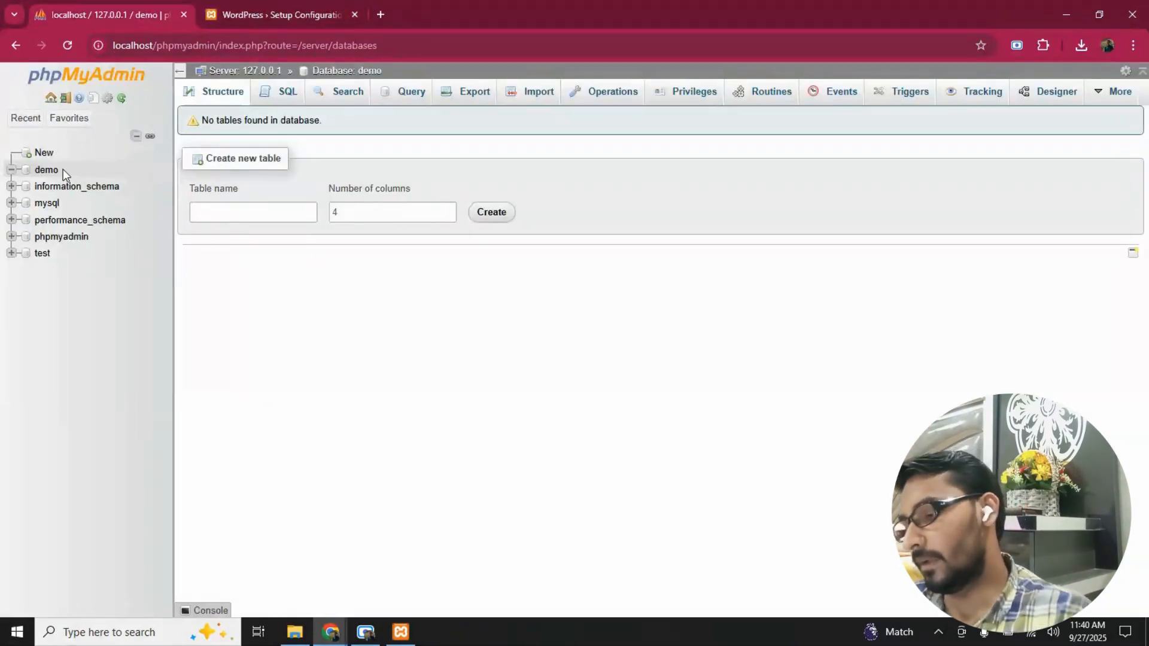
left_click(210, 6)
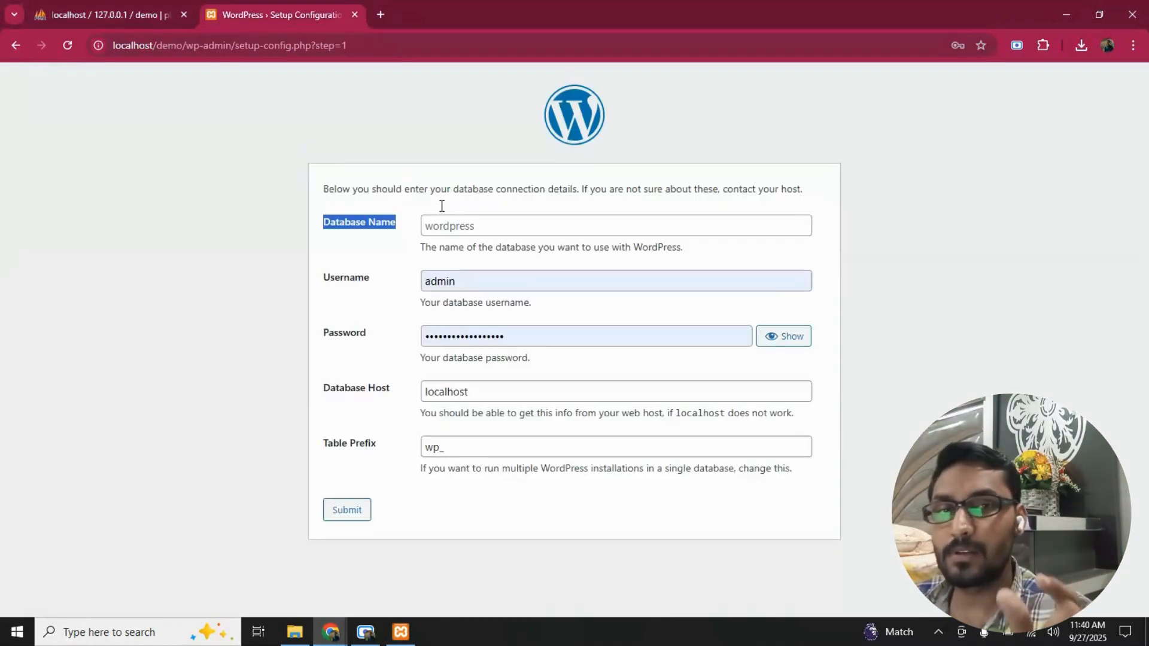
left_click(476, 240)
left_click(477, 226)
type("demo")
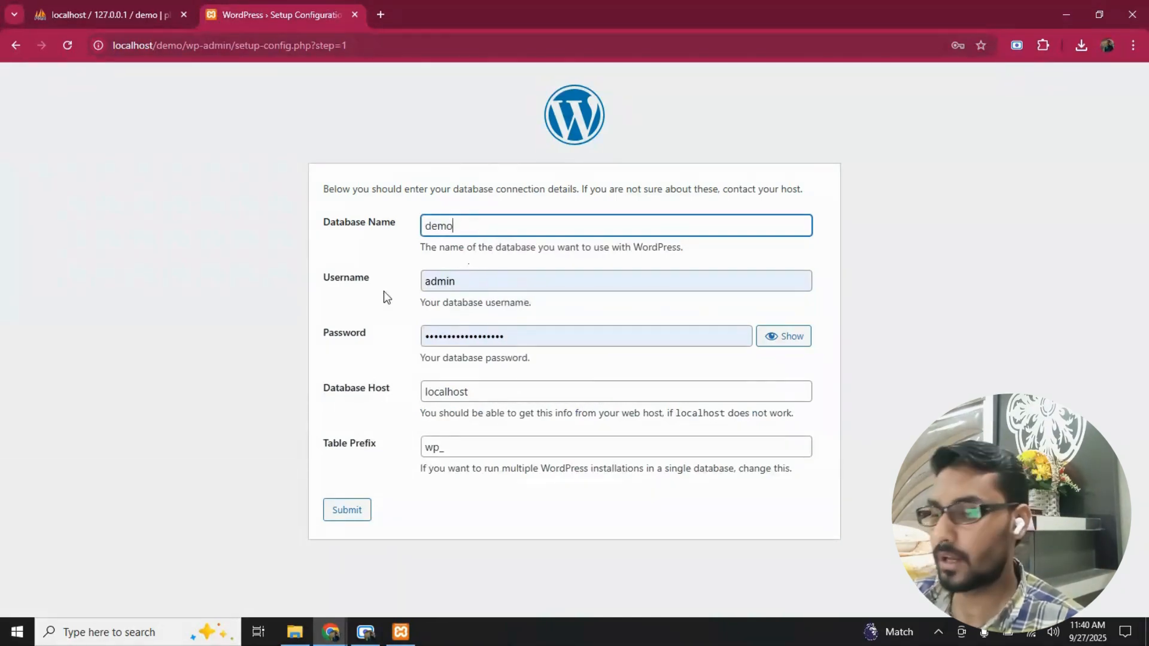
- Minimize Chrome and File Explorer, refresh the desktop, and bring up the XAMPP Control Panel
double_click(368, 279)
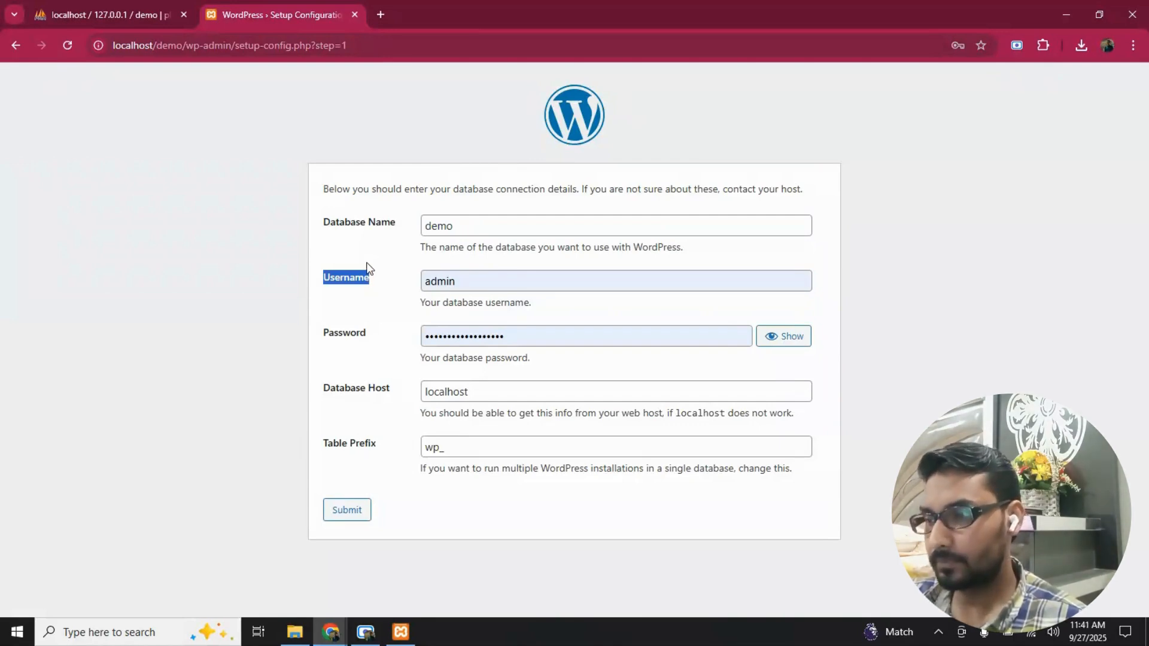
left_click(1066, 14)
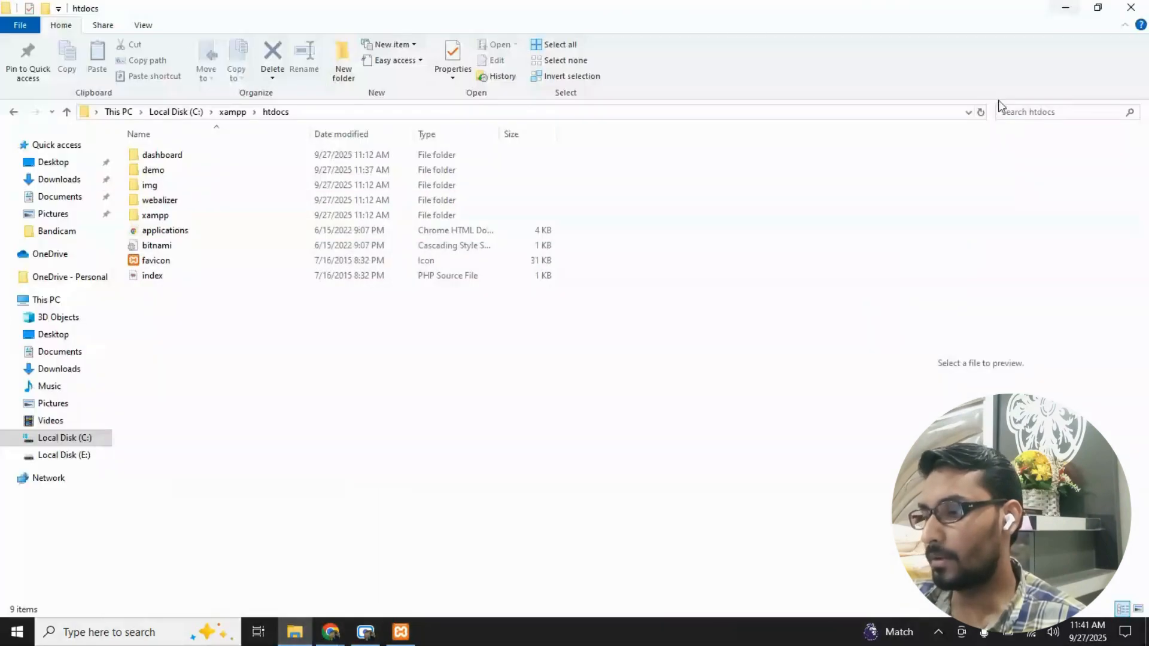
left_click(1075, 7)
right_click(471, 244)
left_click(589, 288)
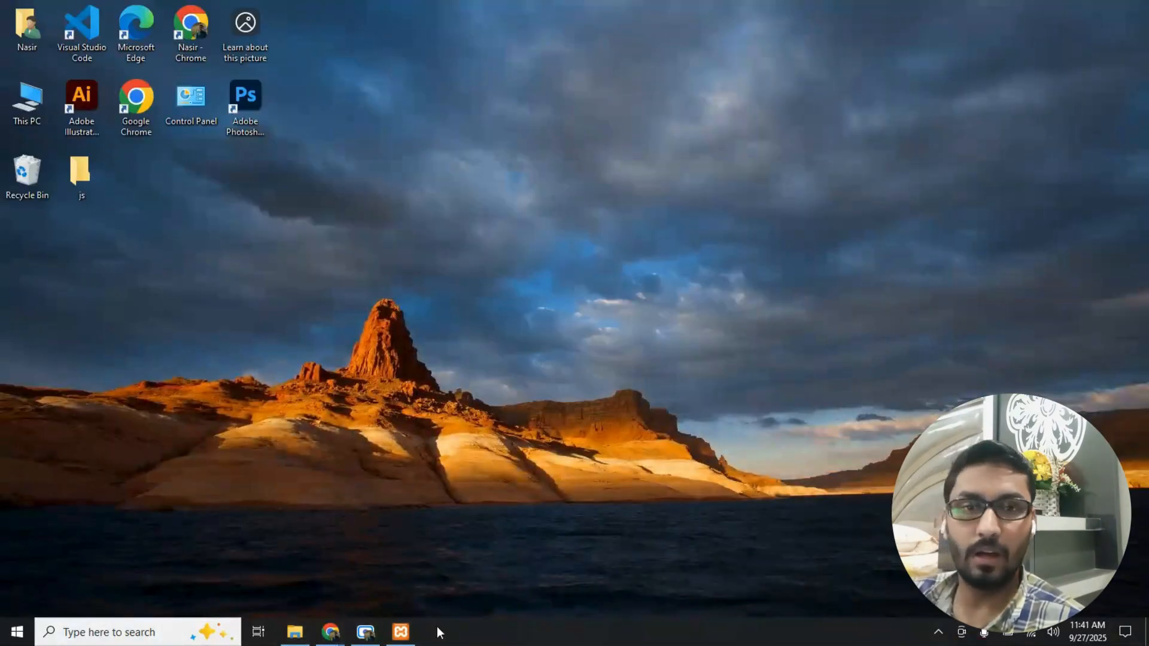
left_click(401, 631)
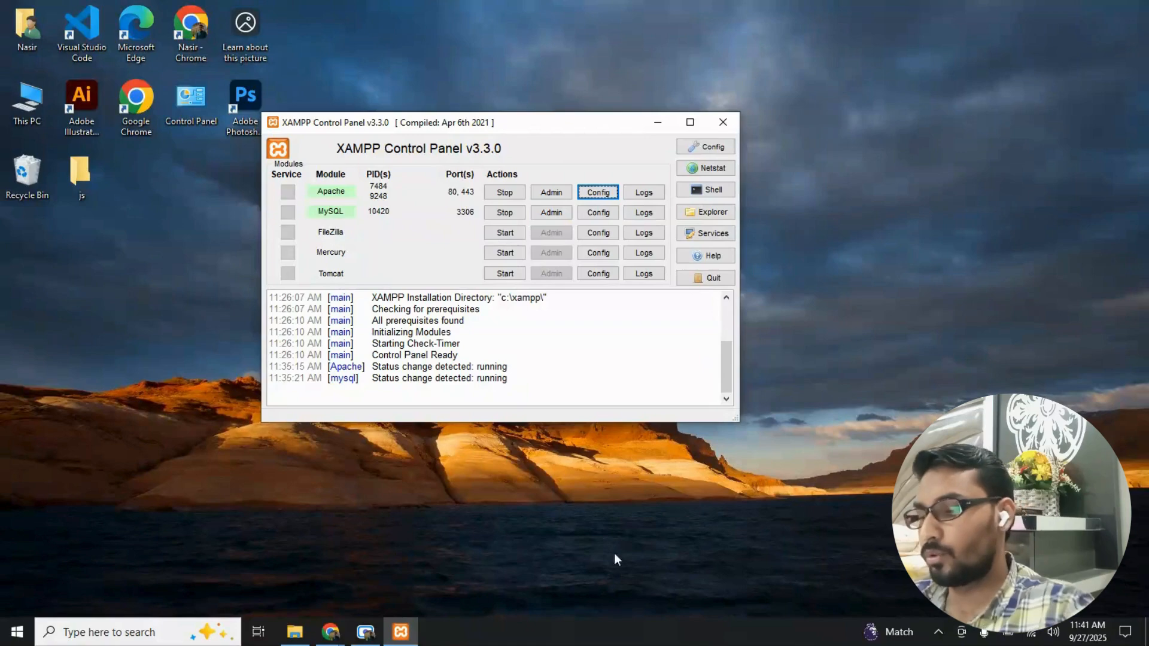
- Switch back to Chrome, set the database username to root, and clear the password field
left_click(331, 632)
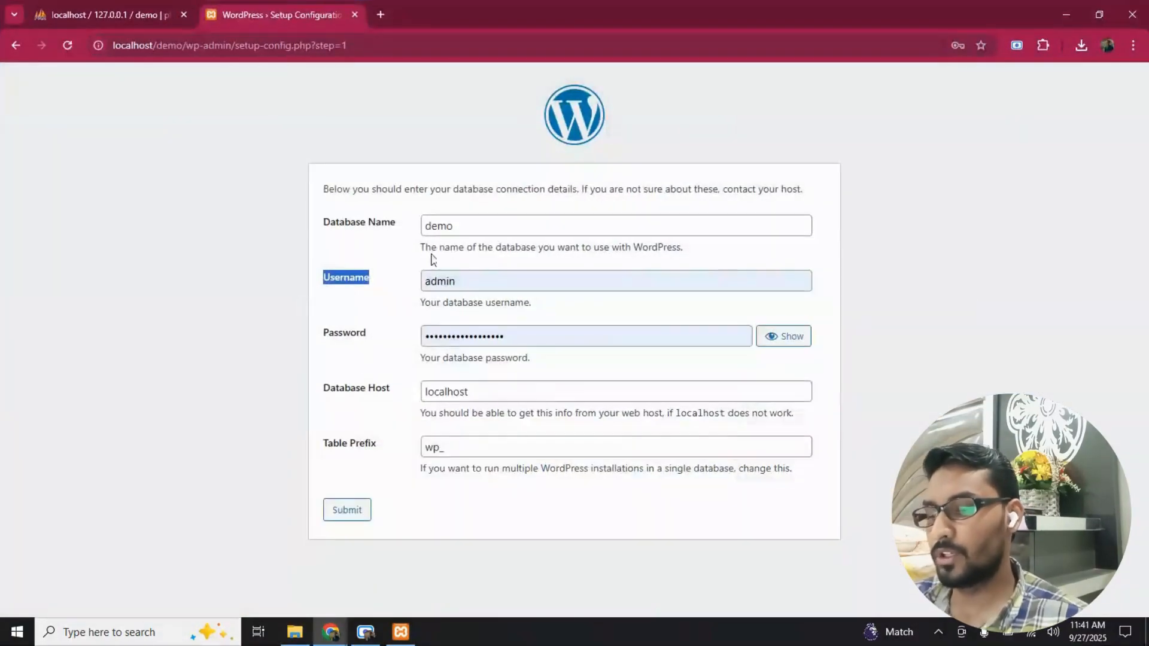
double_click(470, 275)
type("root")
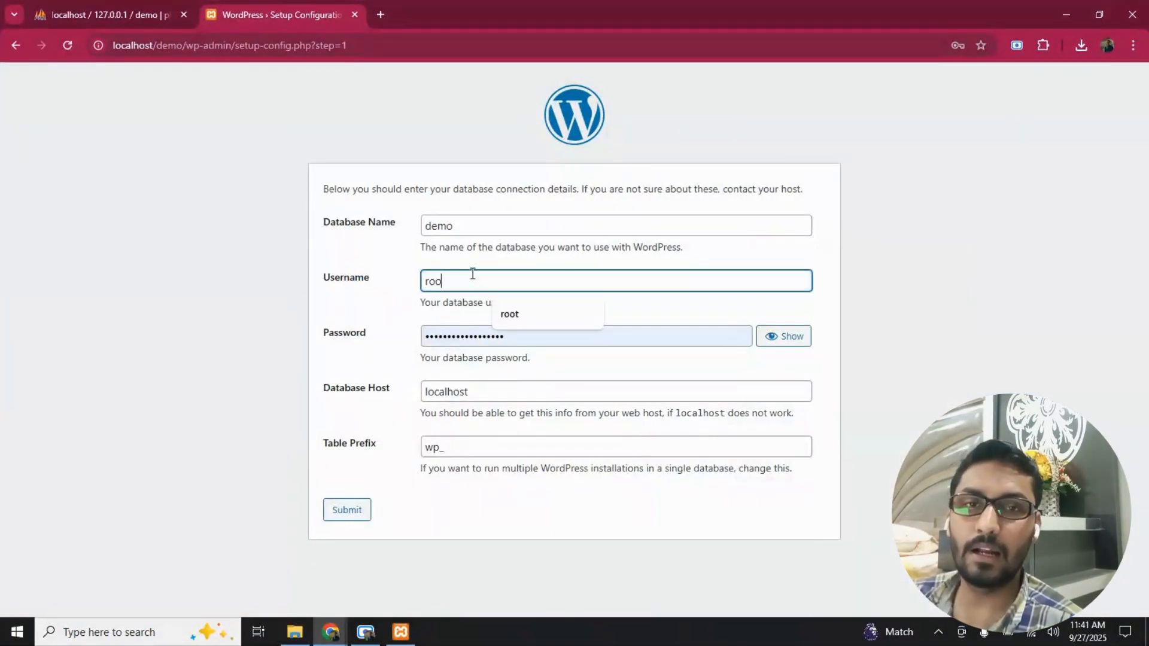
key("Tab")
key("BackSpace")
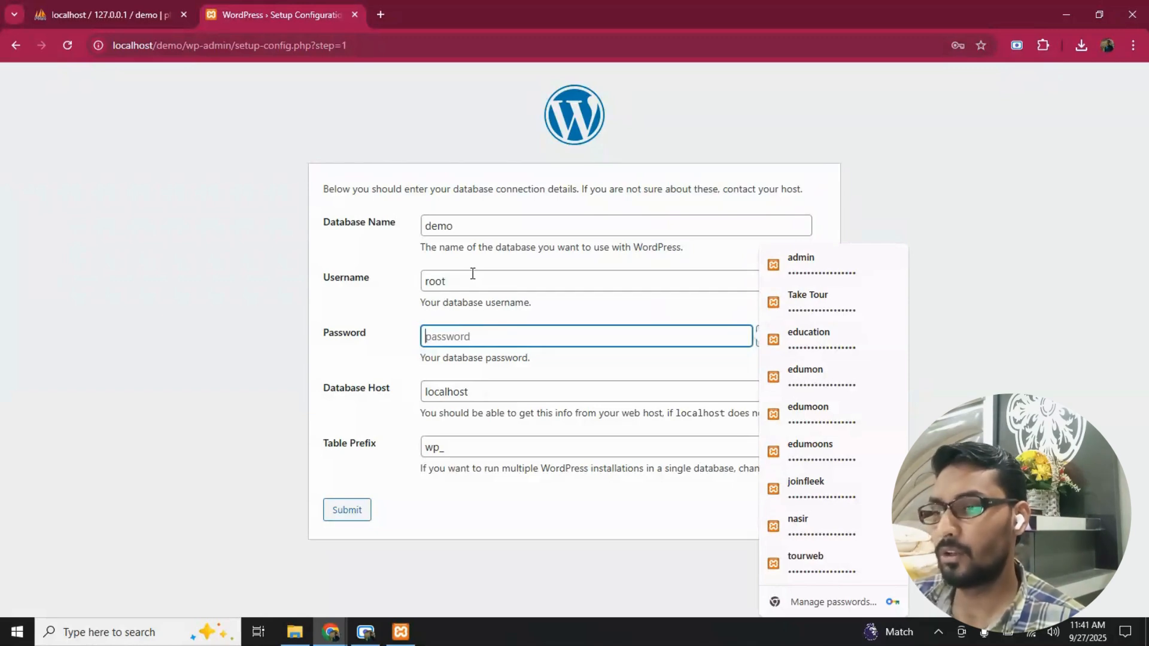
- Open phpMyAdmin's config.inc.php from XAMPP's Apache configuration, check the user and password settings, and minimize Notepad and the Control Panel
left_click(401, 632)
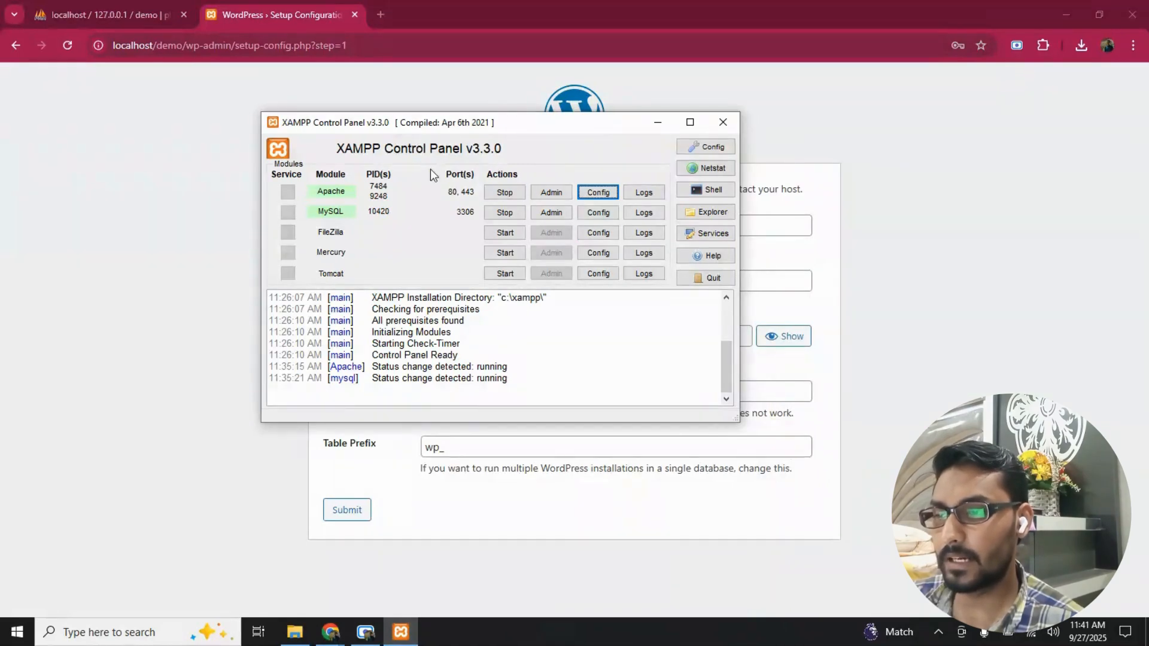
left_click(599, 193)
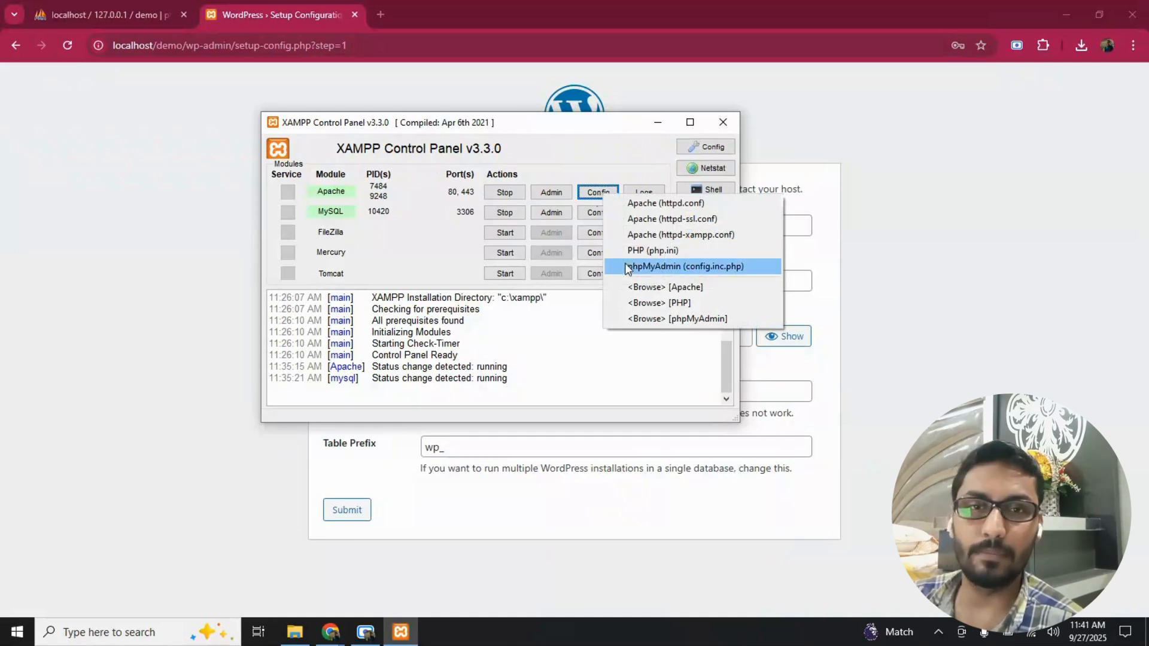
left_click(704, 268)
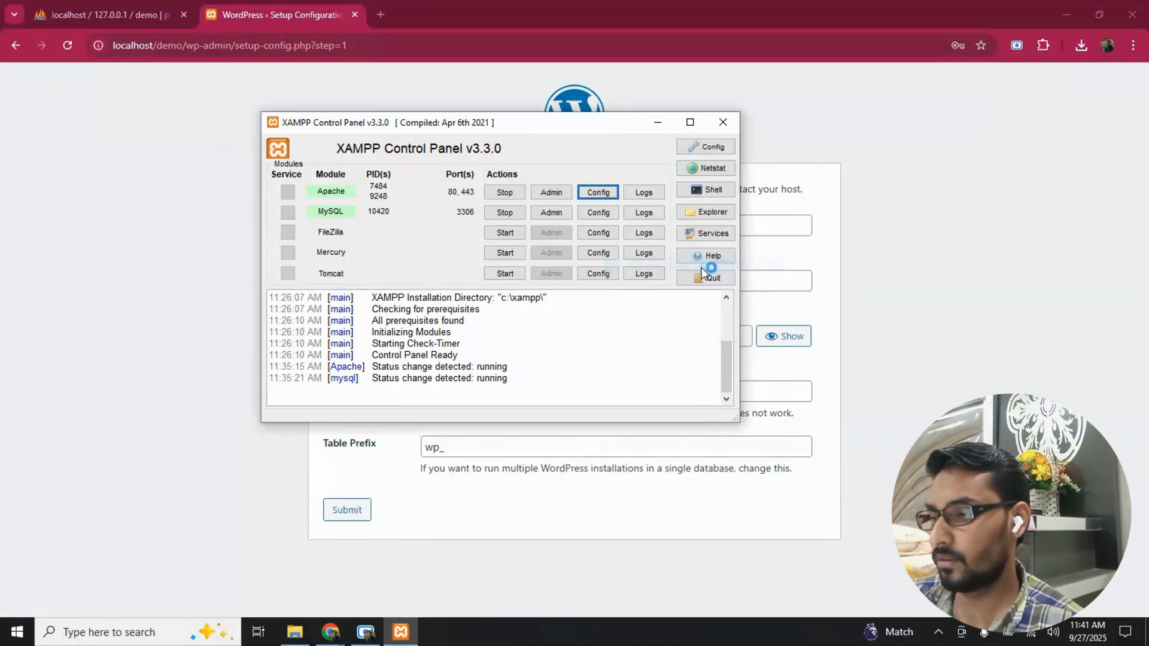
scroll(501, 311, "down", 3)
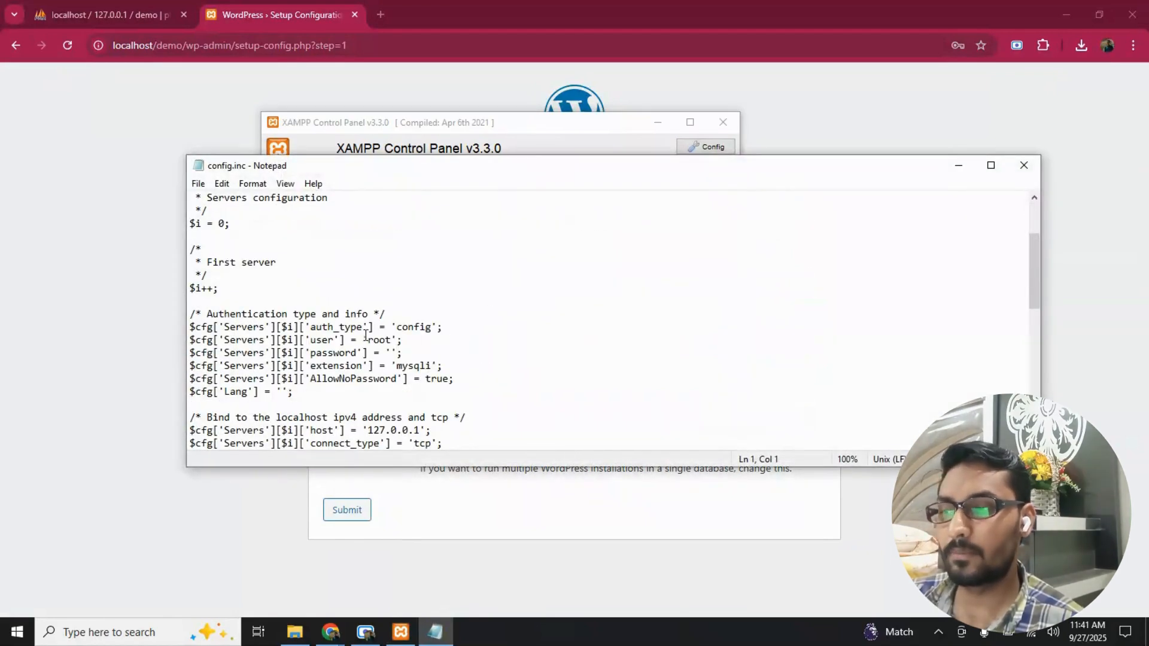
left_click(322, 341)
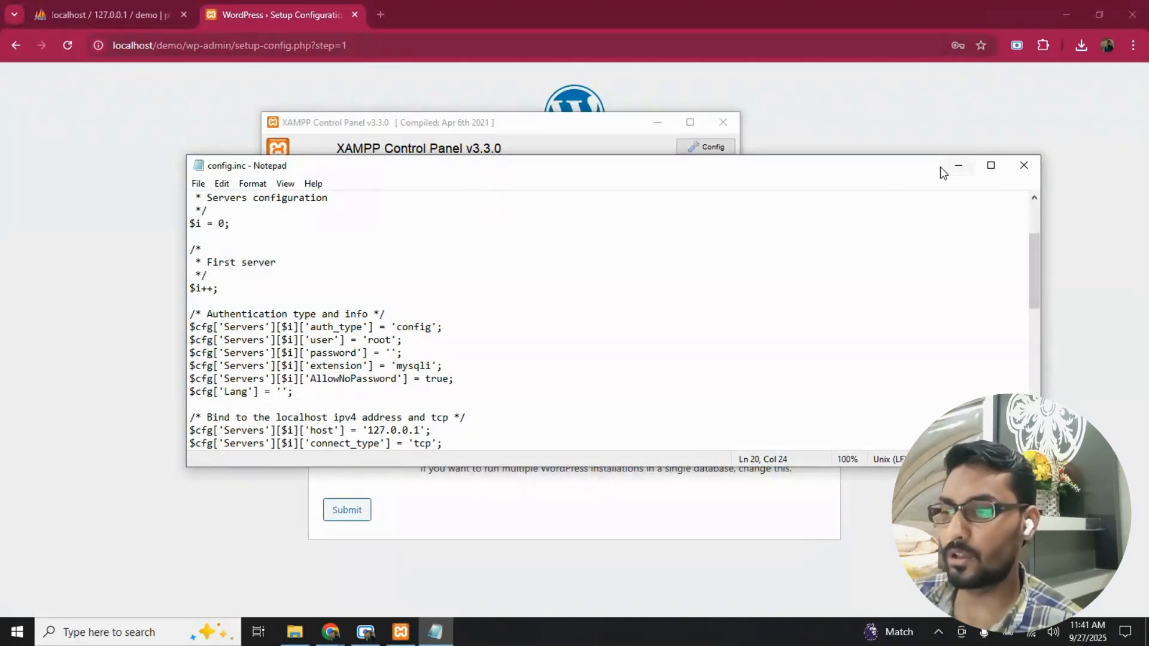
left_click(957, 167)
left_click(657, 124)
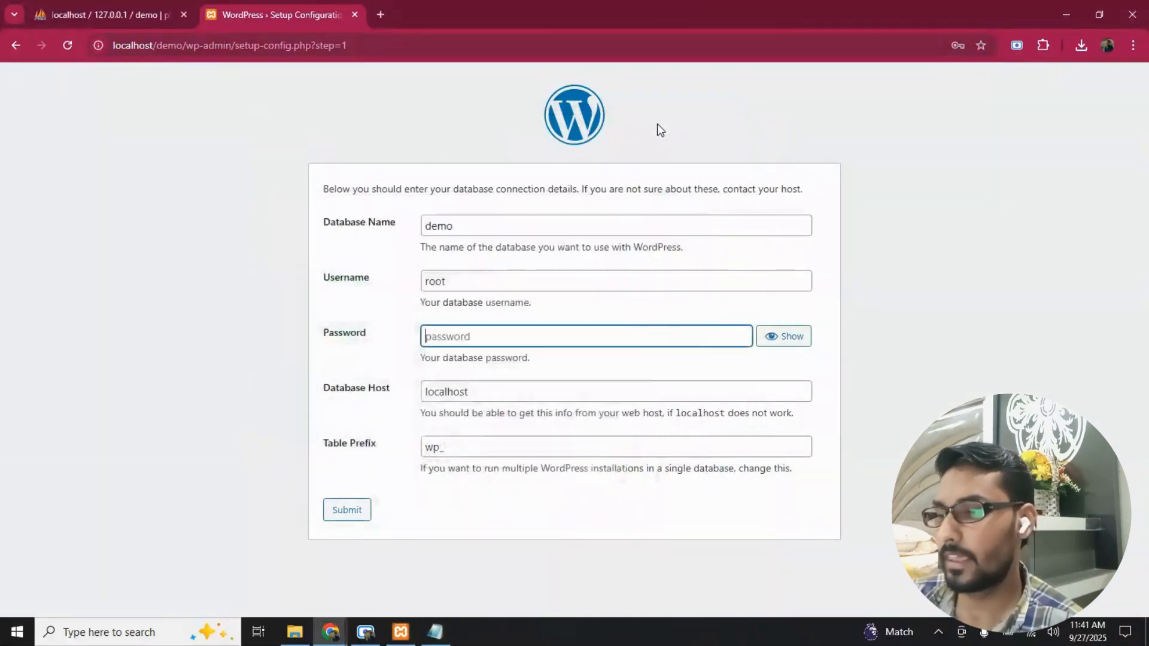
- Submit the database connection details with a blank password, host localhost and table prefix wp_, and run the WordPress installation
left_click(554, 334)
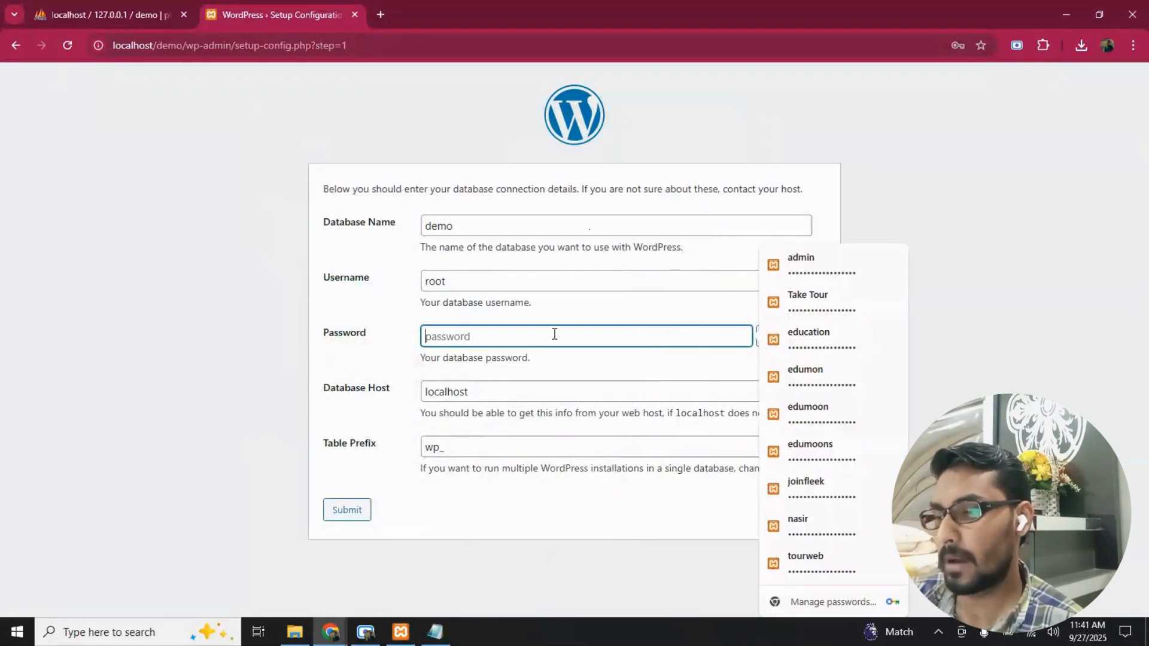
left_click(500, 390)
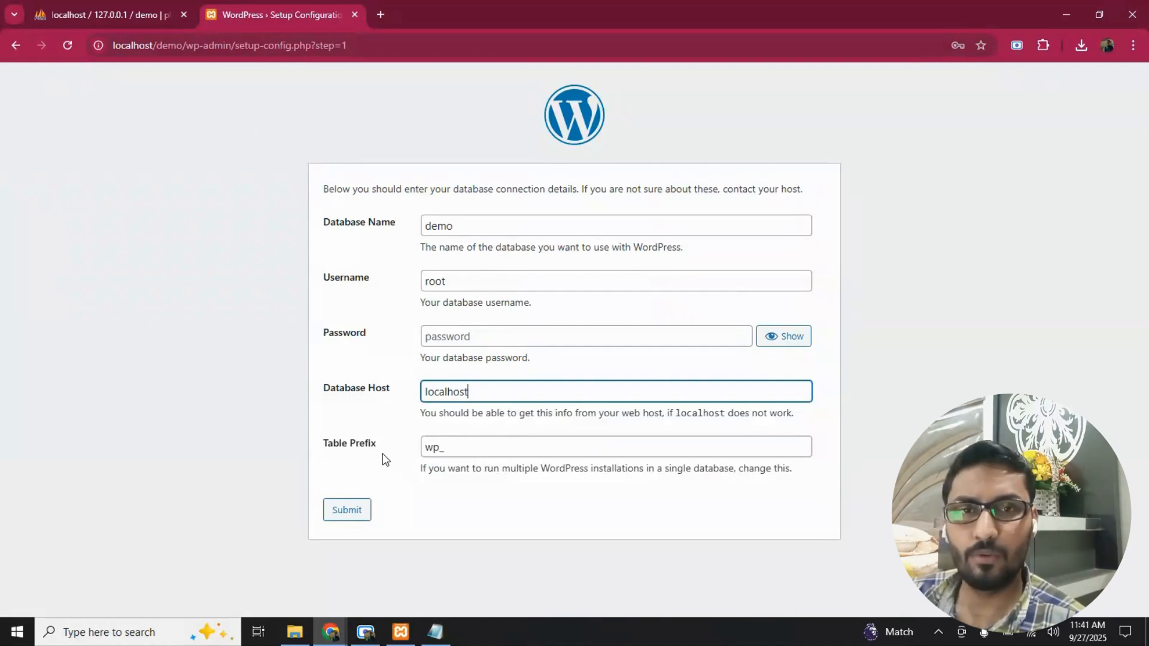
left_click(66, 12)
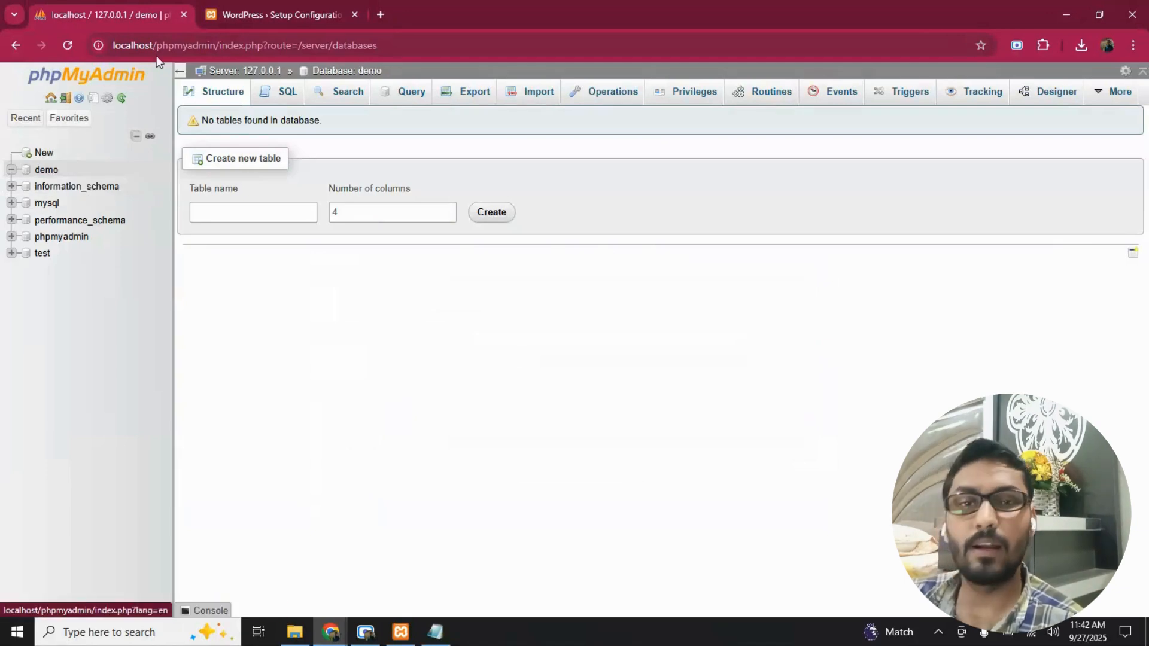
left_click(258, 8)
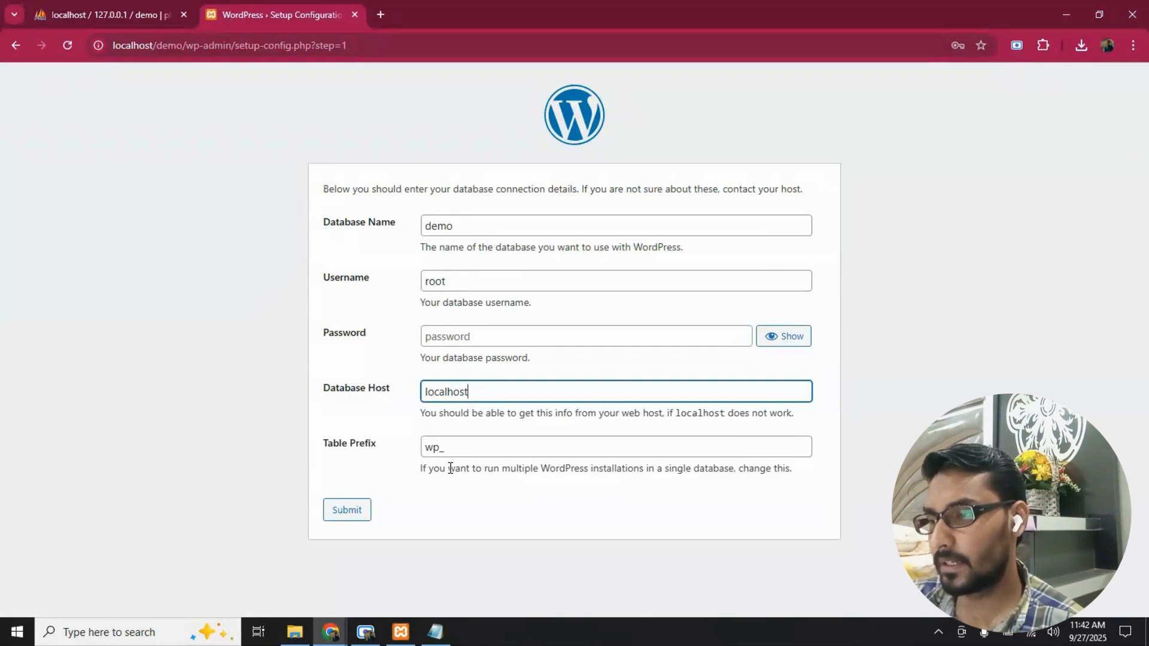
left_click(353, 518)
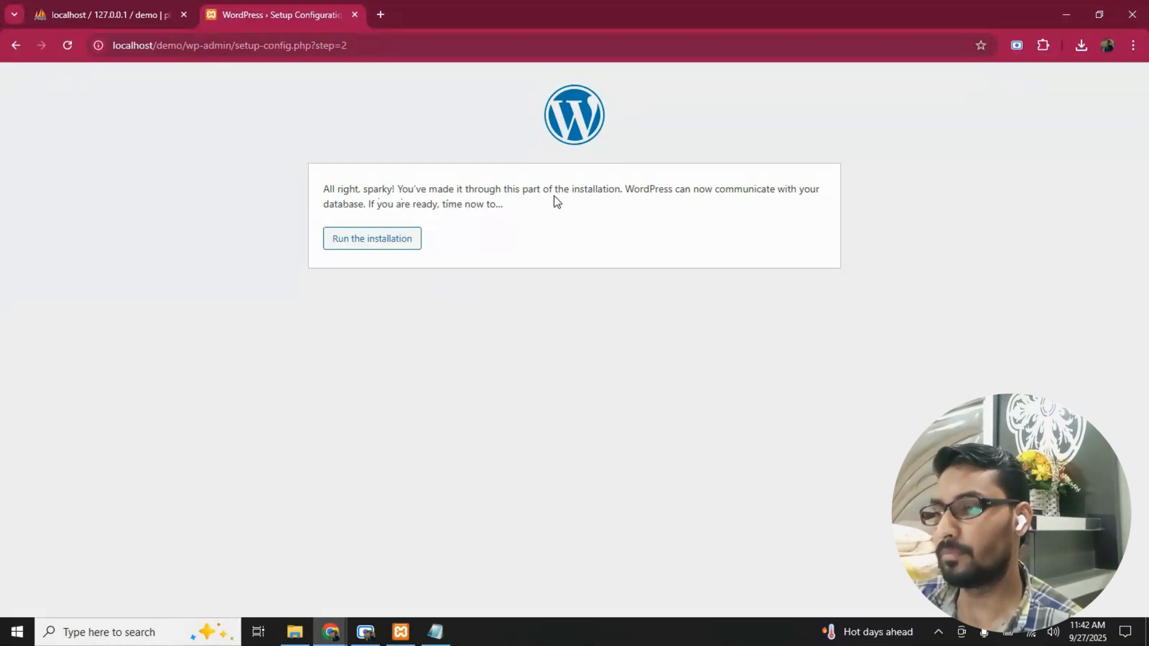
left_click(372, 241)
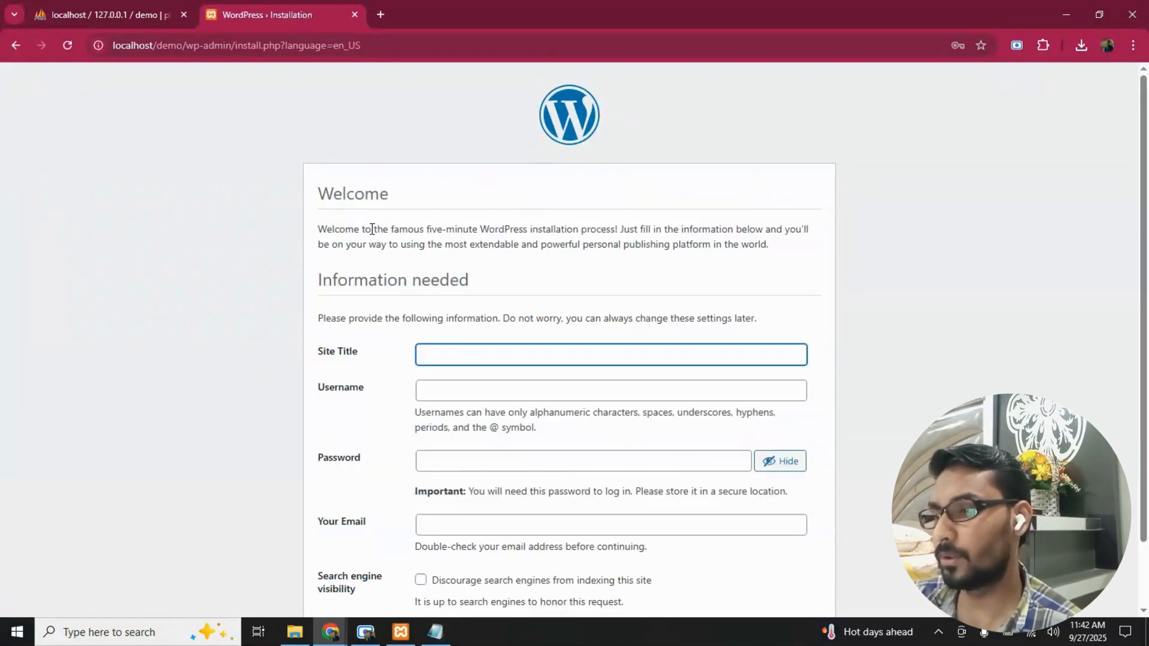
- Enter Demo as the Site Title in the WordPress installation form
scroll(371, 228, "down", 2)
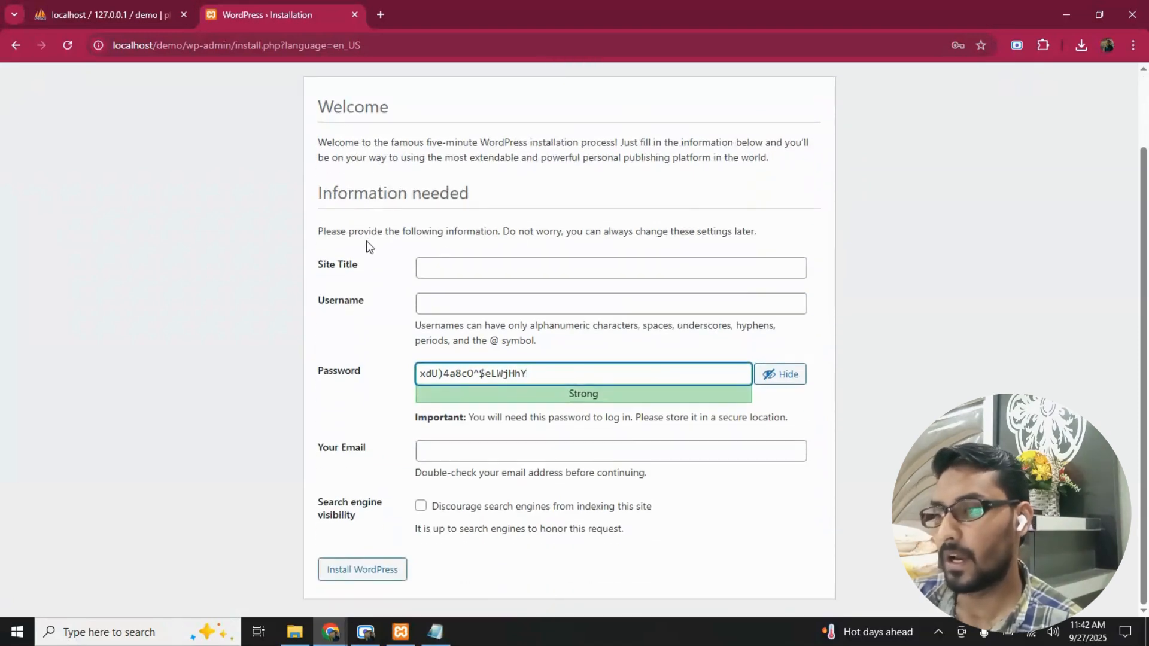
left_click_drag(312, 263, 361, 273)
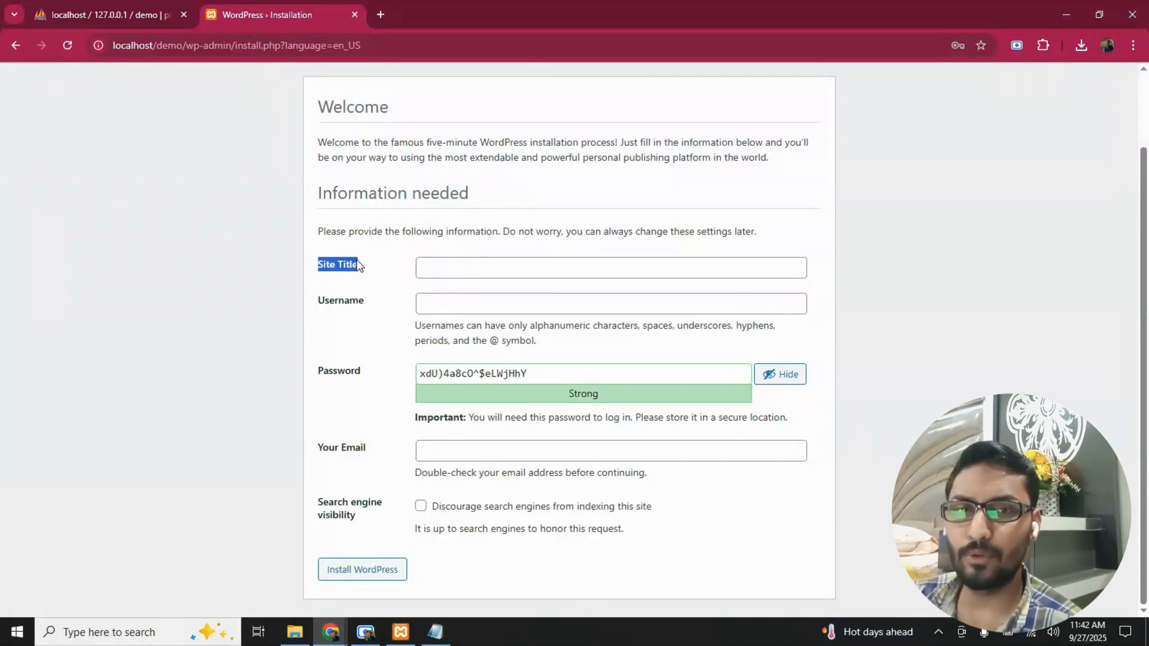
left_click(436, 267)
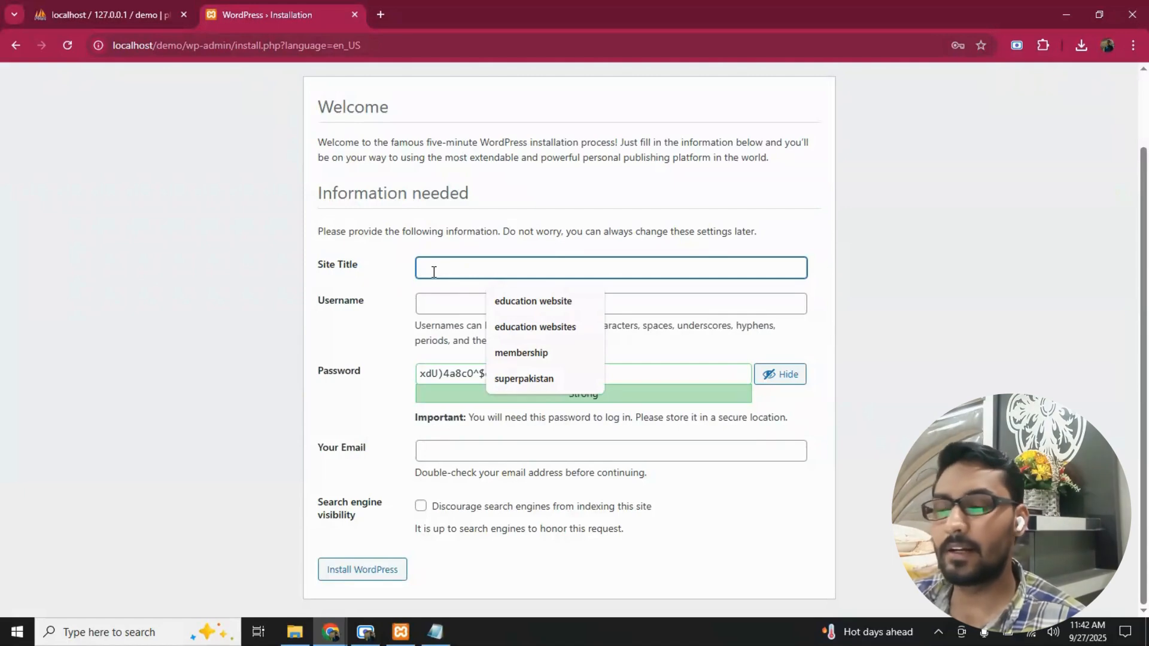
type("Demo")
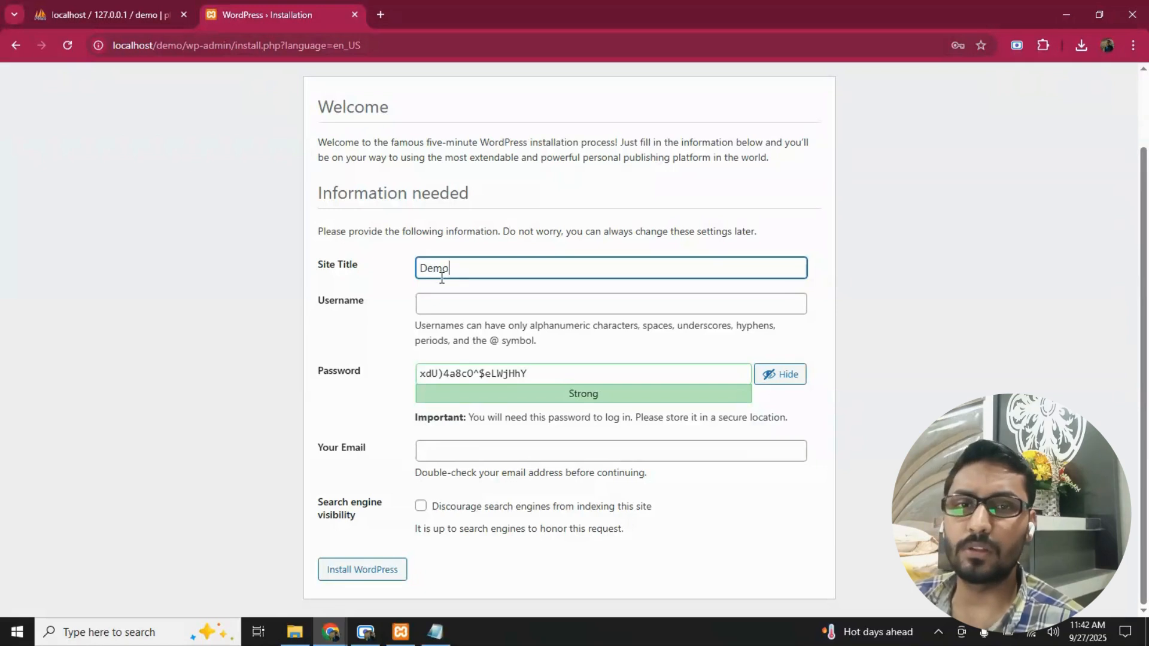
- Enter admin as the Username for the new WordPress site
left_click_drag(362, 297, 299, 307)
left_click(351, 300)
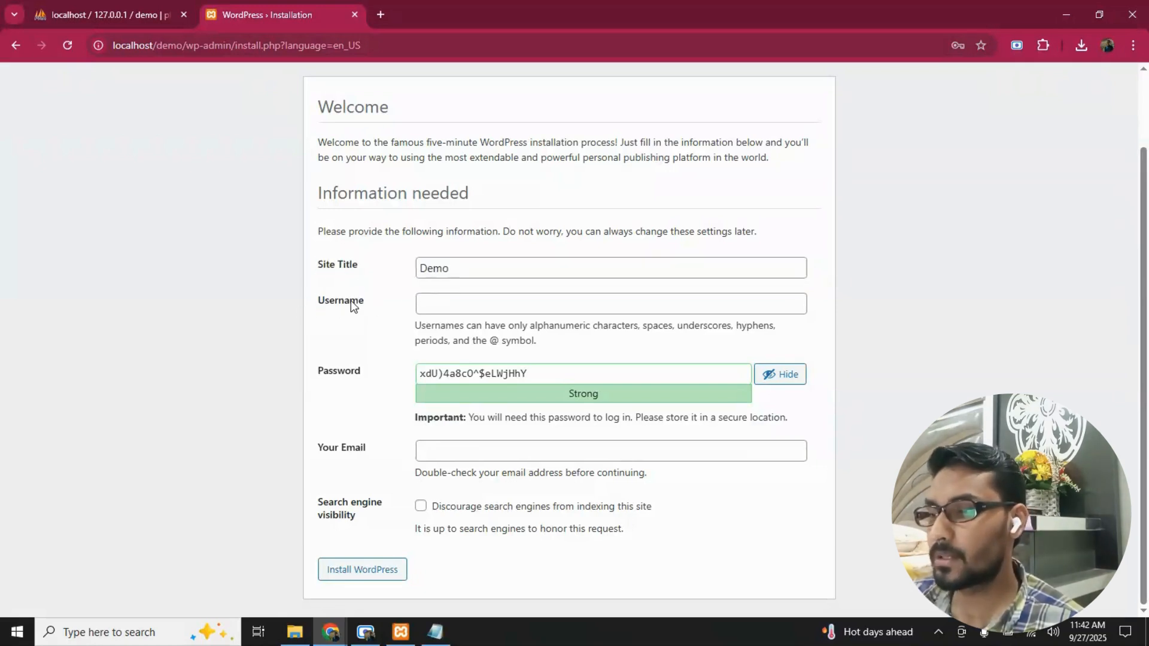
mouse_move(351, 301)
left_mouse_down()
mouse_move(321, 301)
mouse_move(371, 312)
left_mouse_up()
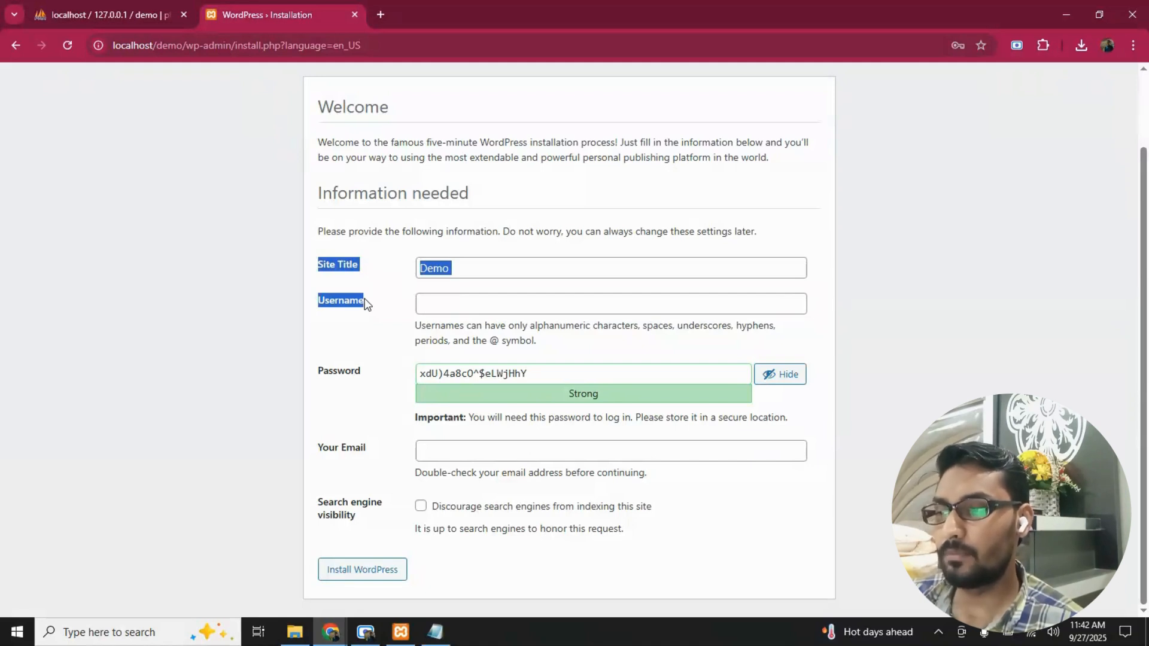
left_click(367, 304)
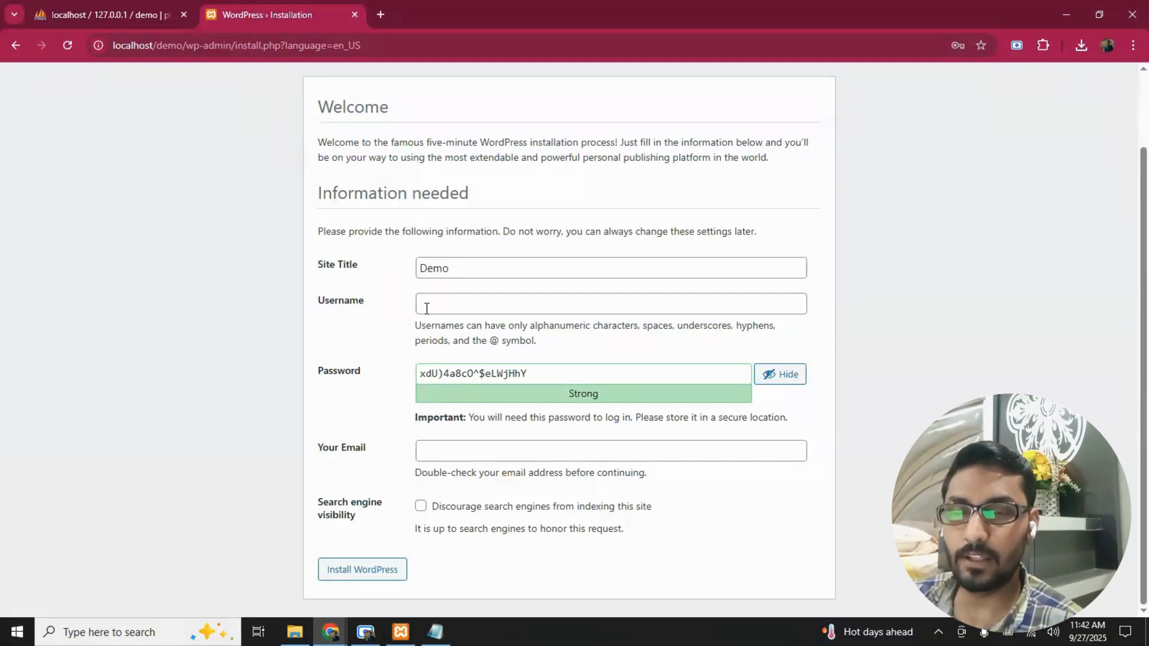
left_click(453, 301)
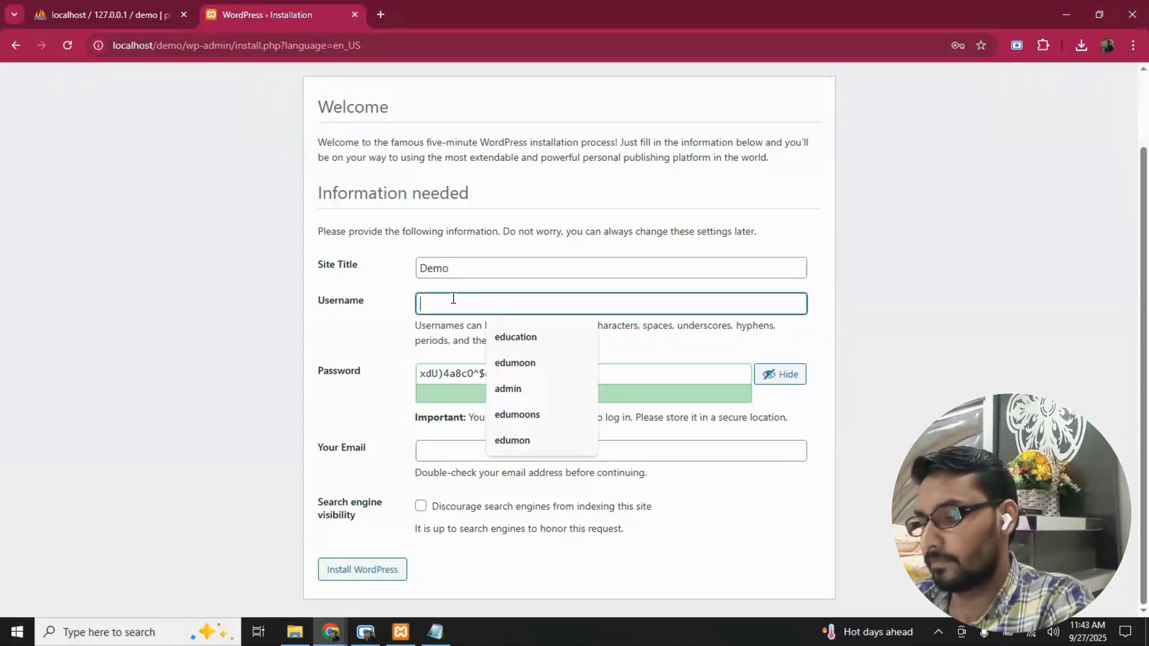
type("admo")
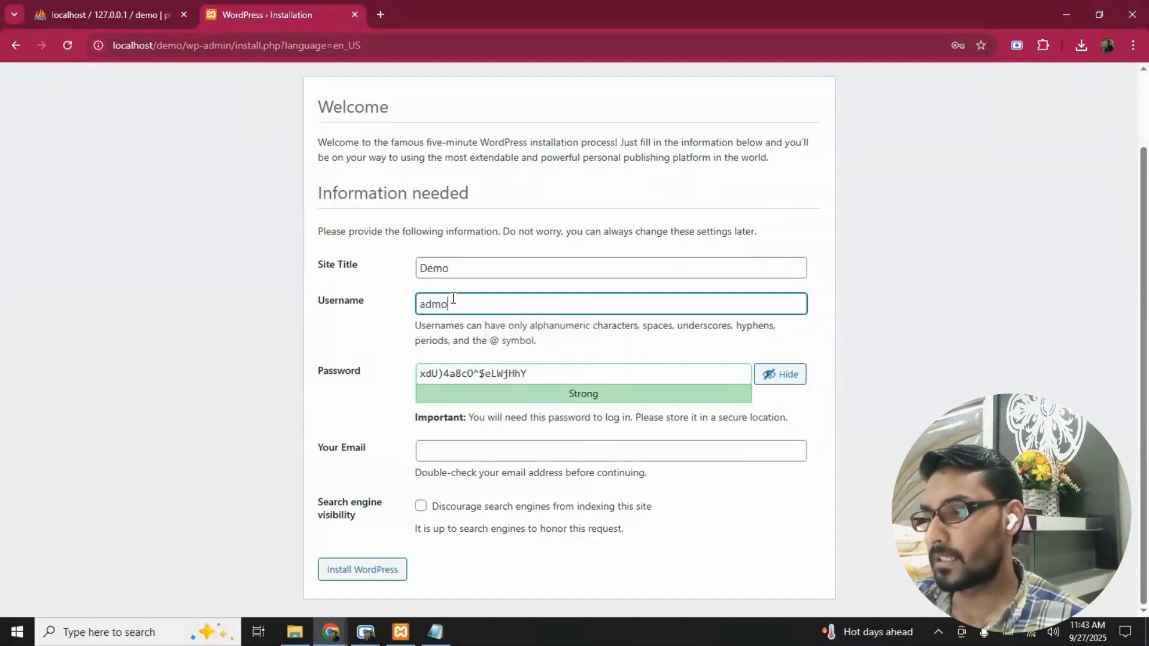
key("BackSpace")
type("in")
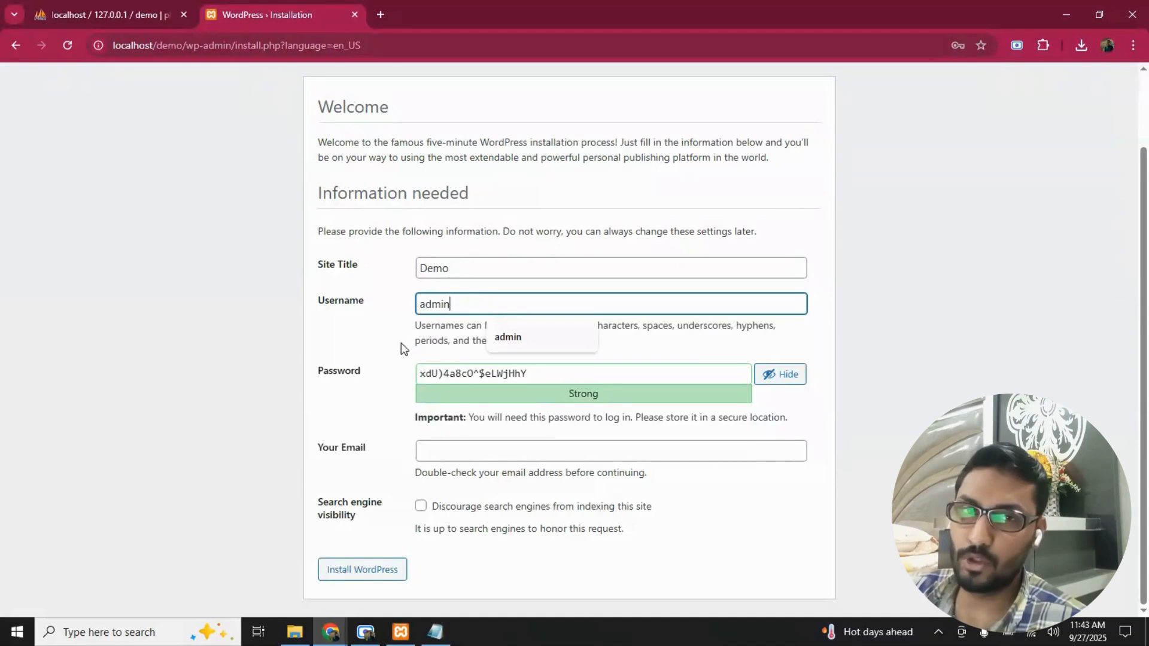
- Review the username and the generated password in the WordPress installation form
left_click_drag(364, 377, 315, 364)
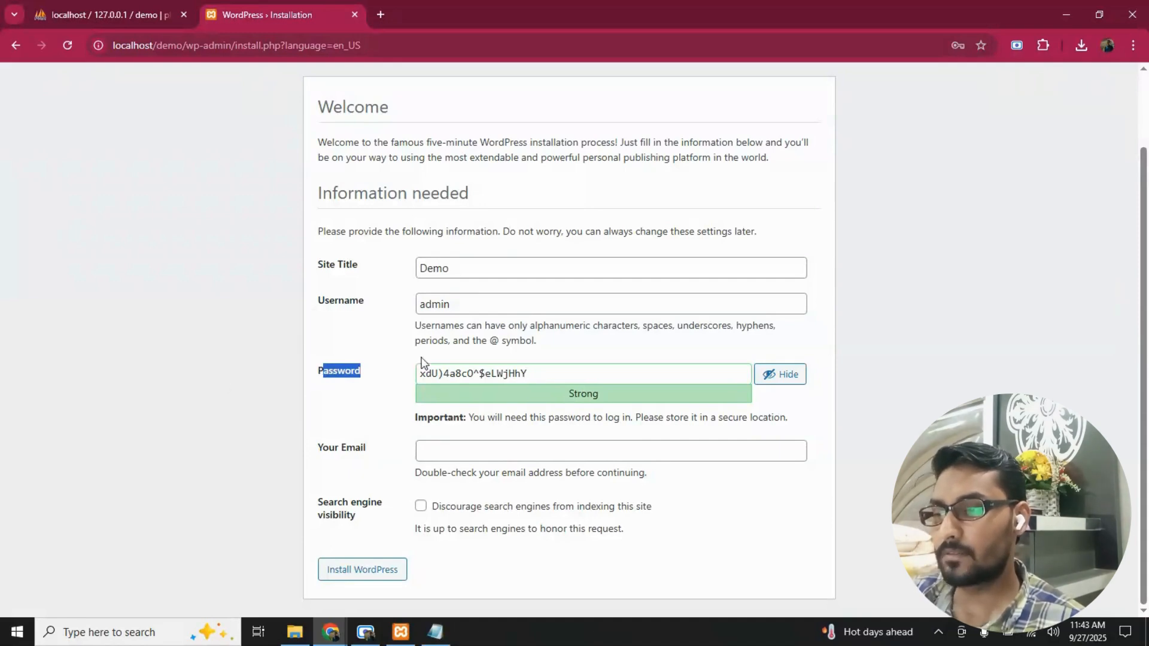
left_click_drag(454, 307, 412, 314)
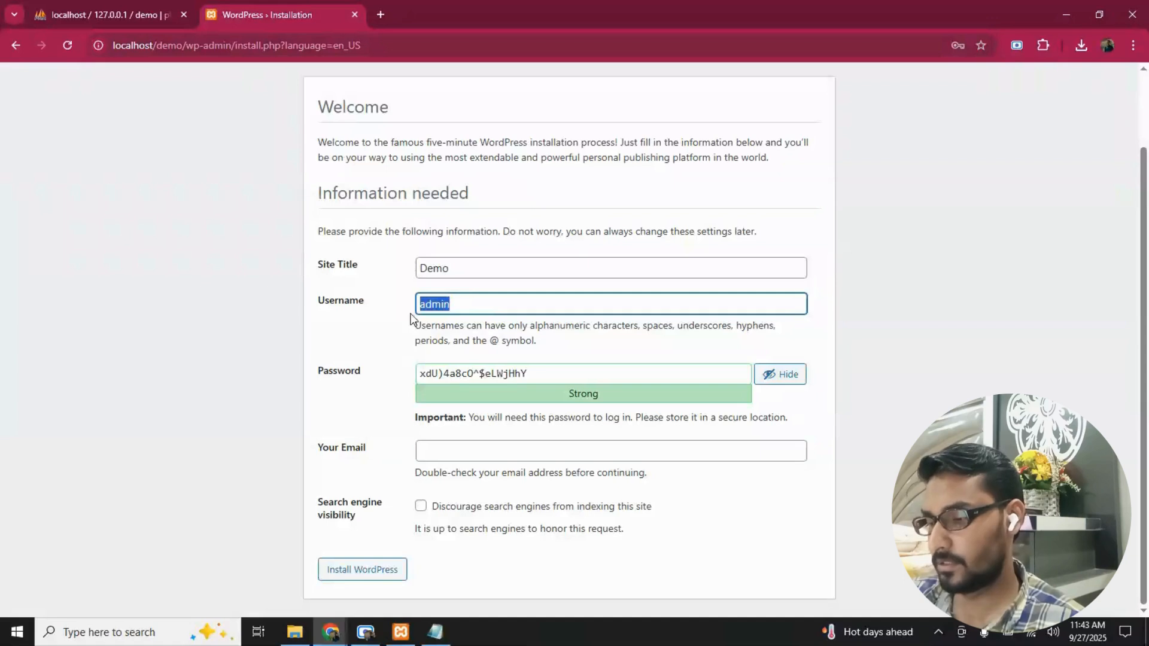
left_click(352, 376)
left_click_drag(528, 373, 412, 374)
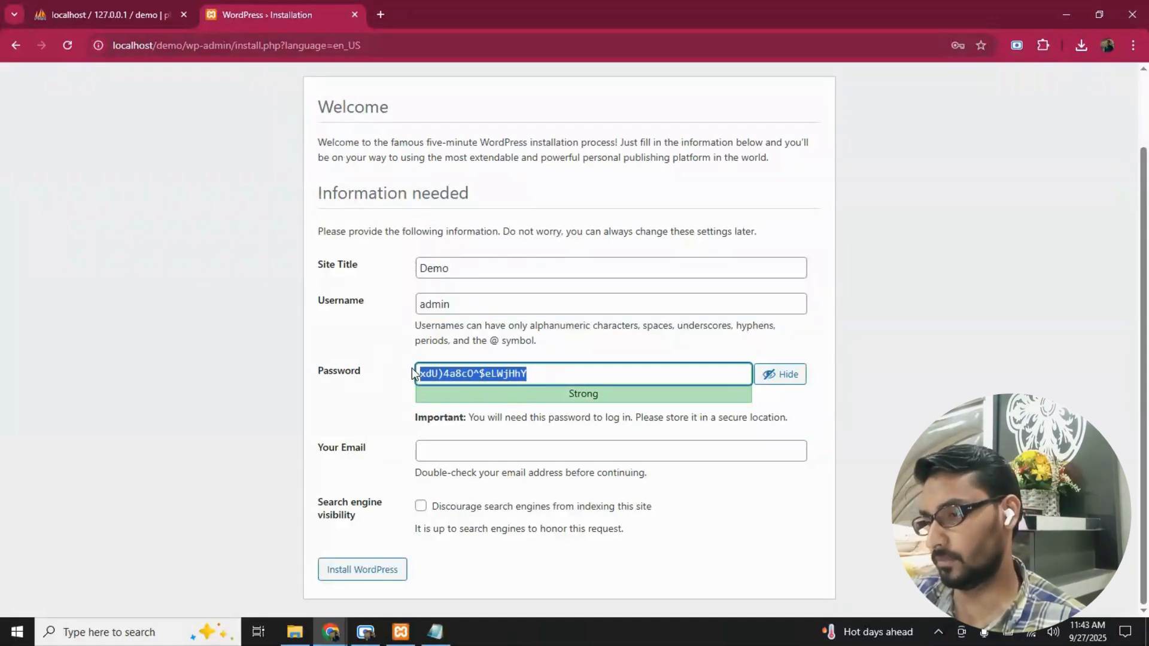
left_click(483, 375)
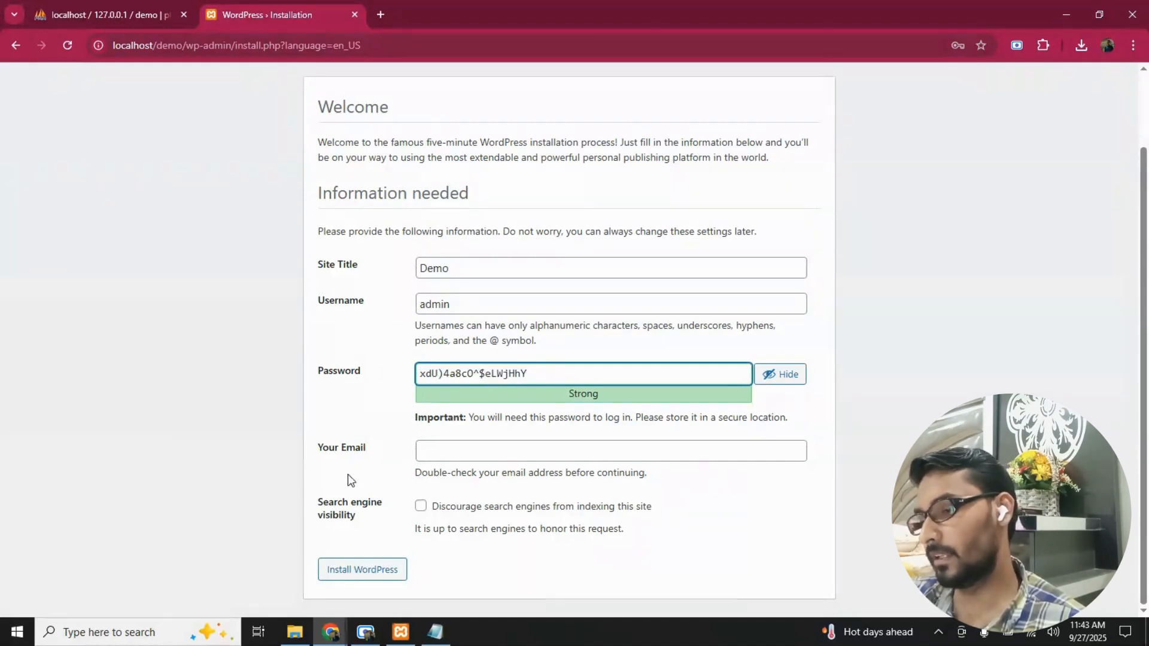
- Fill in the administrator's e-mail address in the installation form, replacing the part before the @ of the suggested address
left_click_drag(315, 263, 376, 455)
left_click(482, 450)
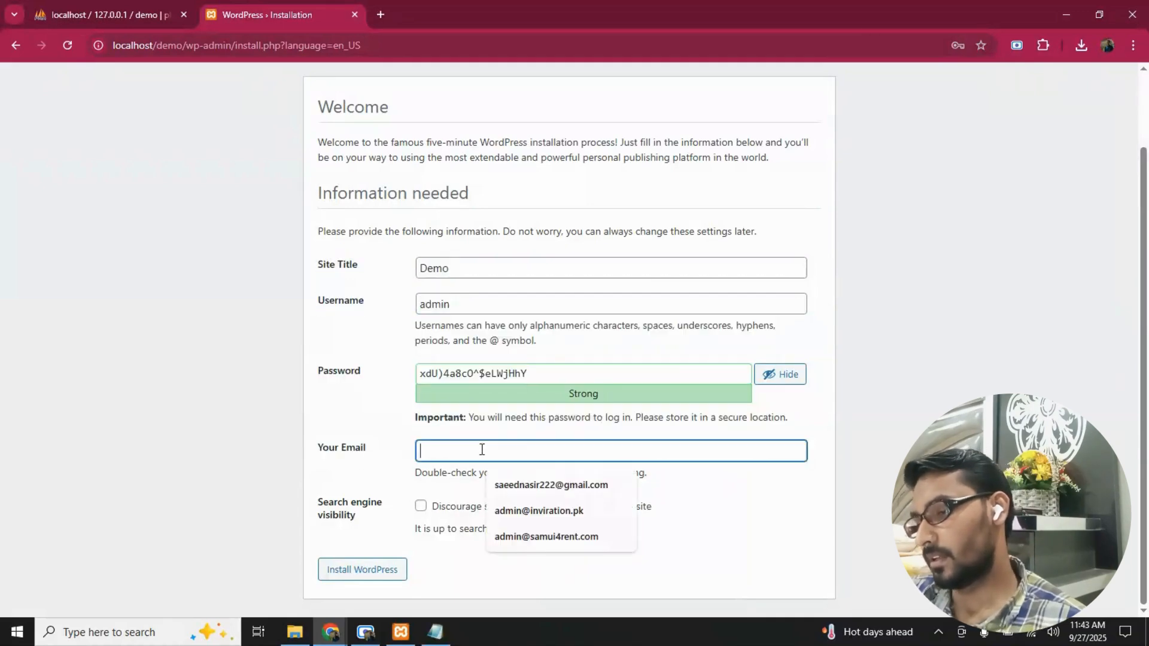
left_click(508, 491)
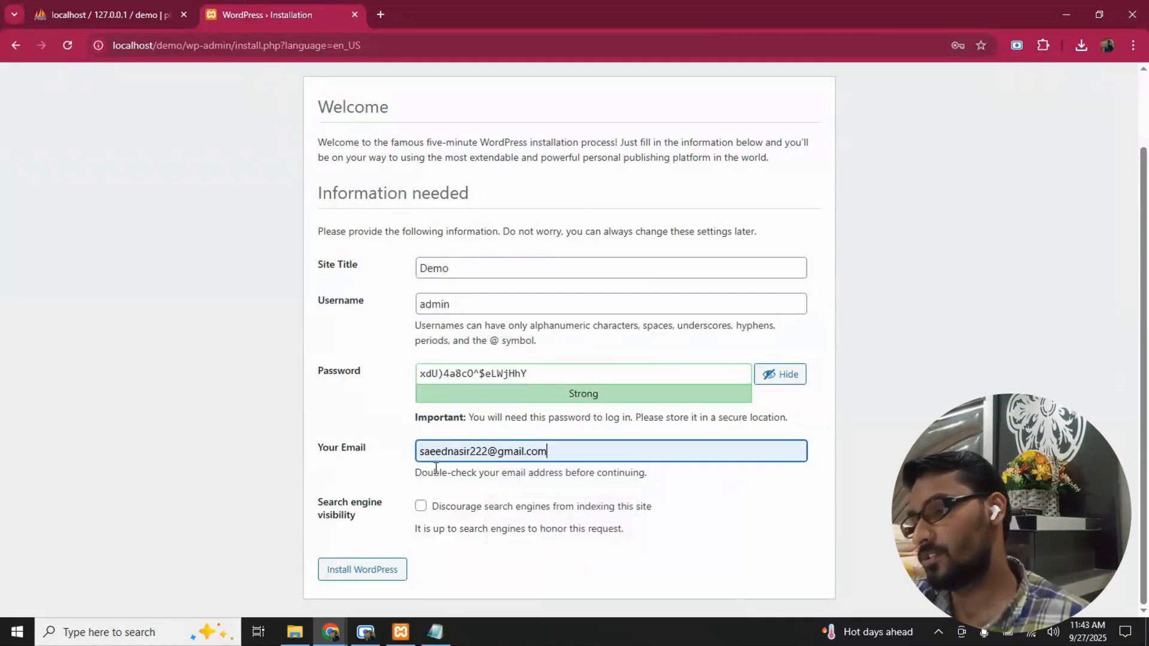
double_click(446, 454)
type("admin")
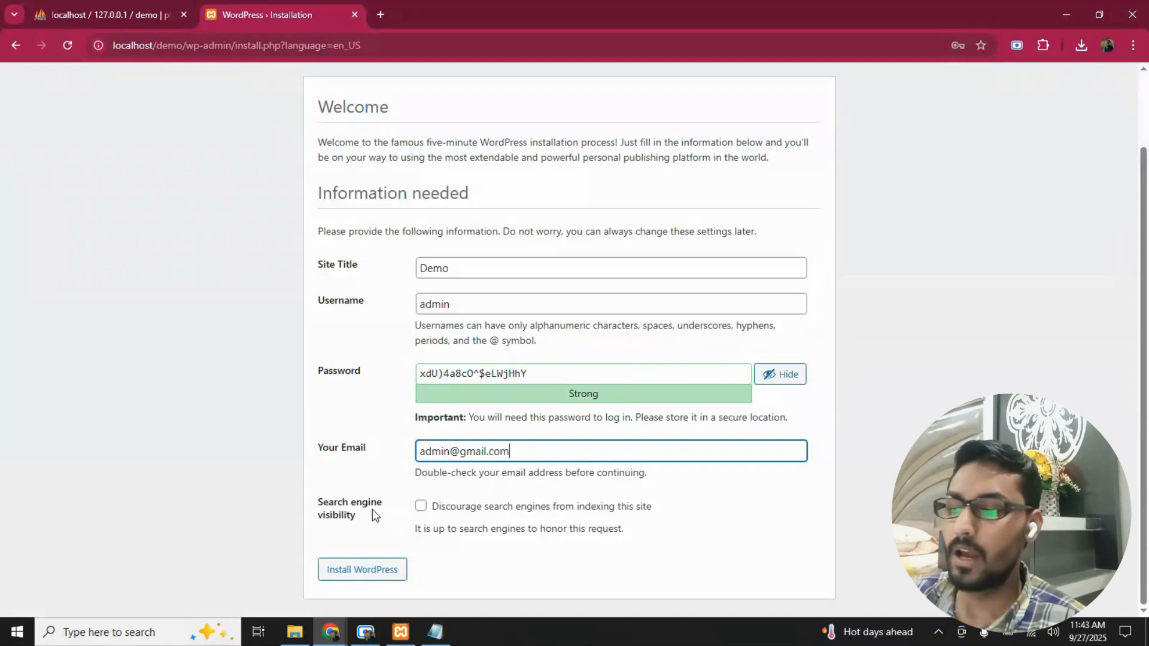
- Leave search engine indexing allowed and install WordPress with the entered site information
left_click_drag(321, 504, 349, 516)
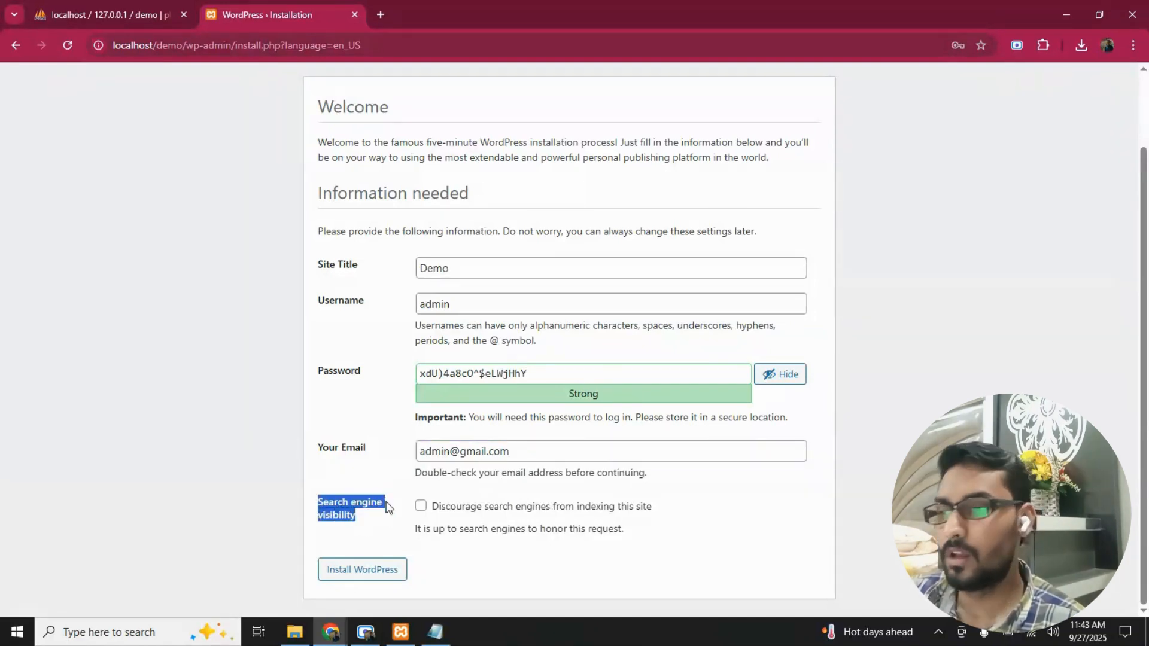
left_click(318, 455)
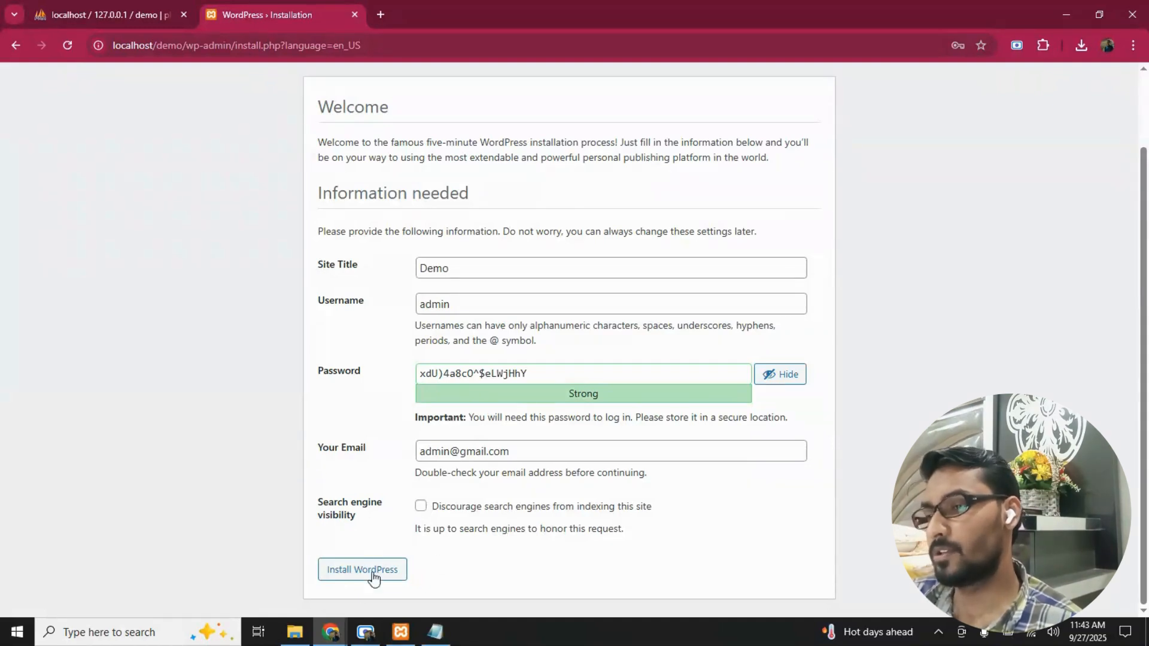
left_click(340, 574)
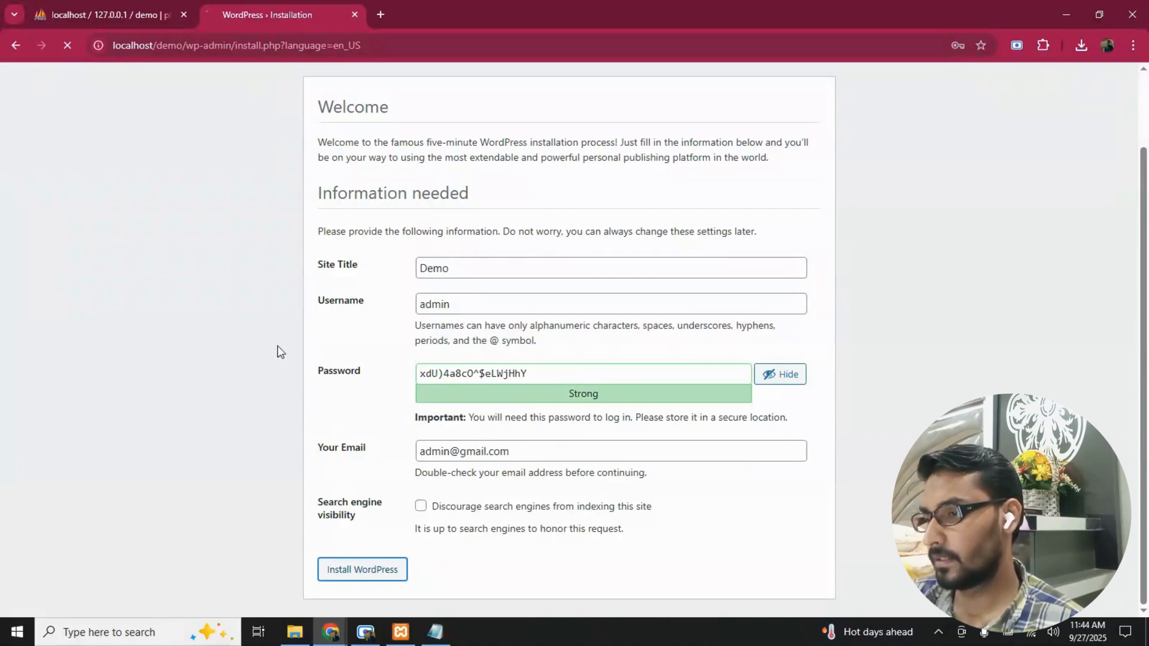
scroll(323, 377, "up", 2)
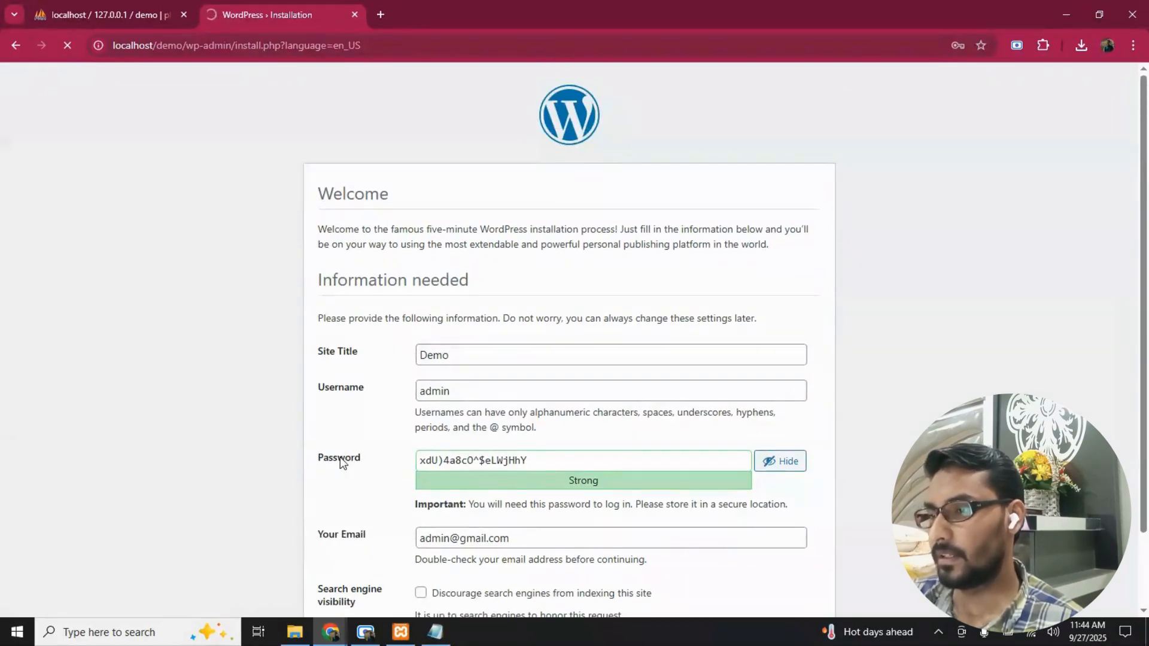
scroll(340, 458, "down", 2)
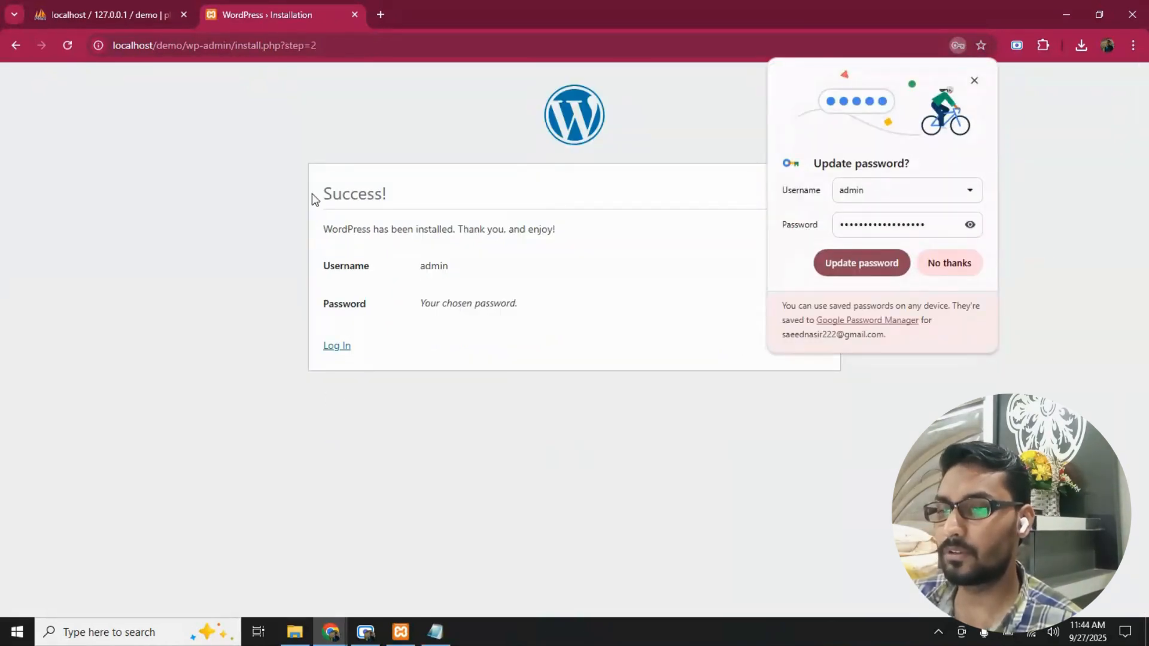
- Update the admin account's saved password in the browser's password manager
left_click_drag(314, 197, 375, 196)
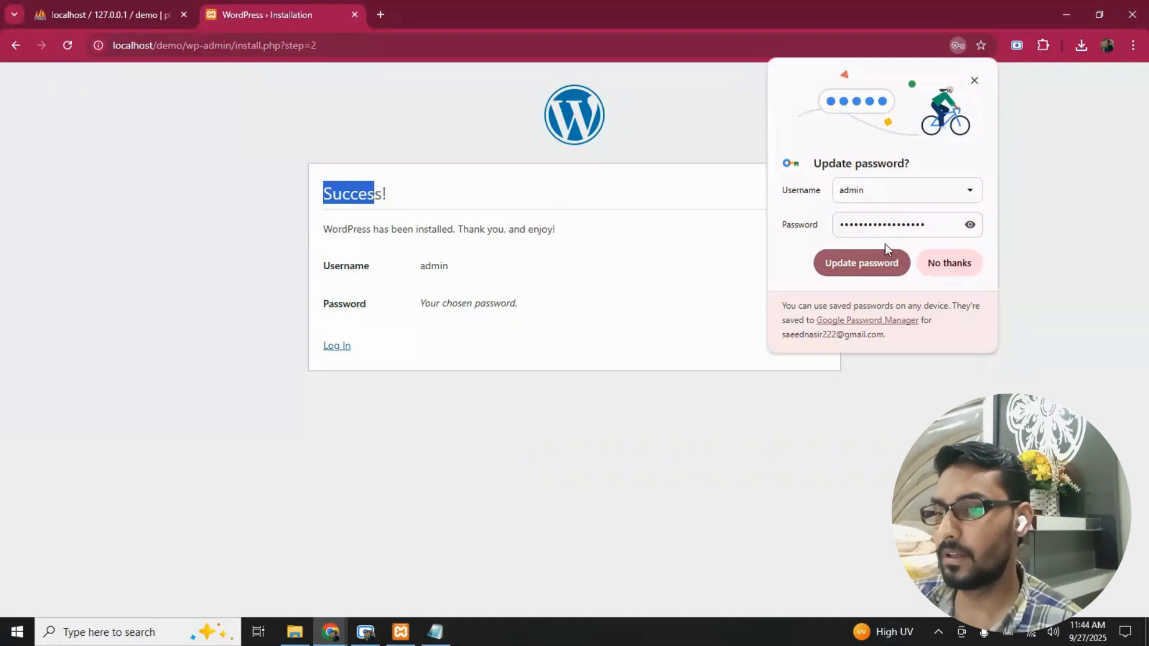
left_click(851, 264)
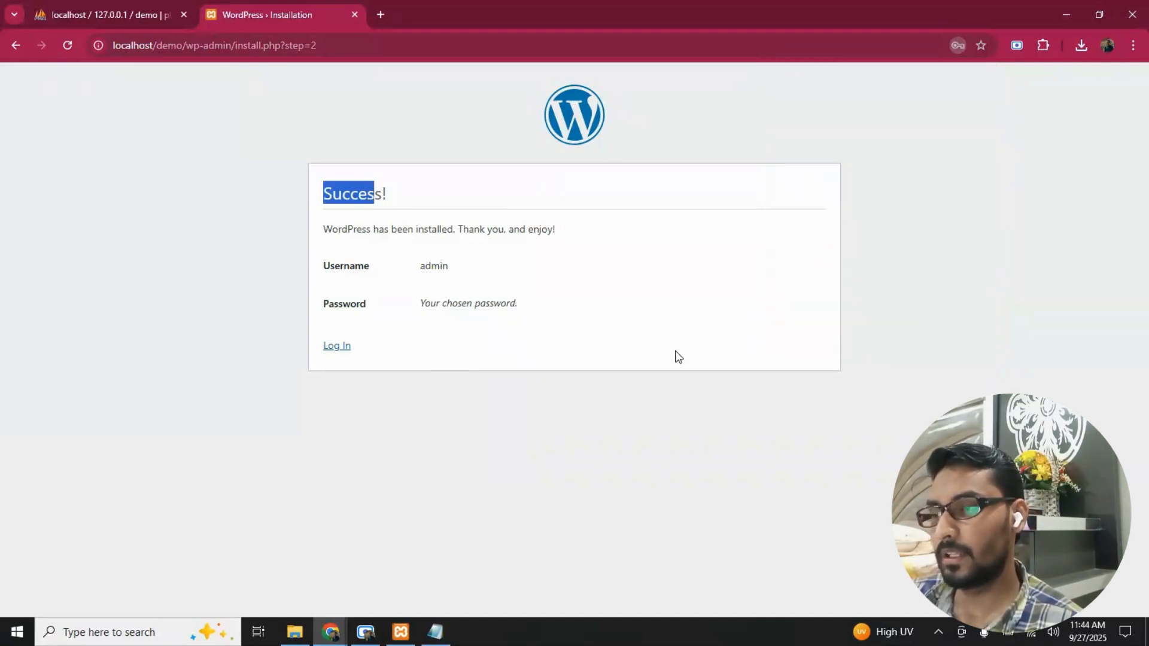
double_click(345, 194)
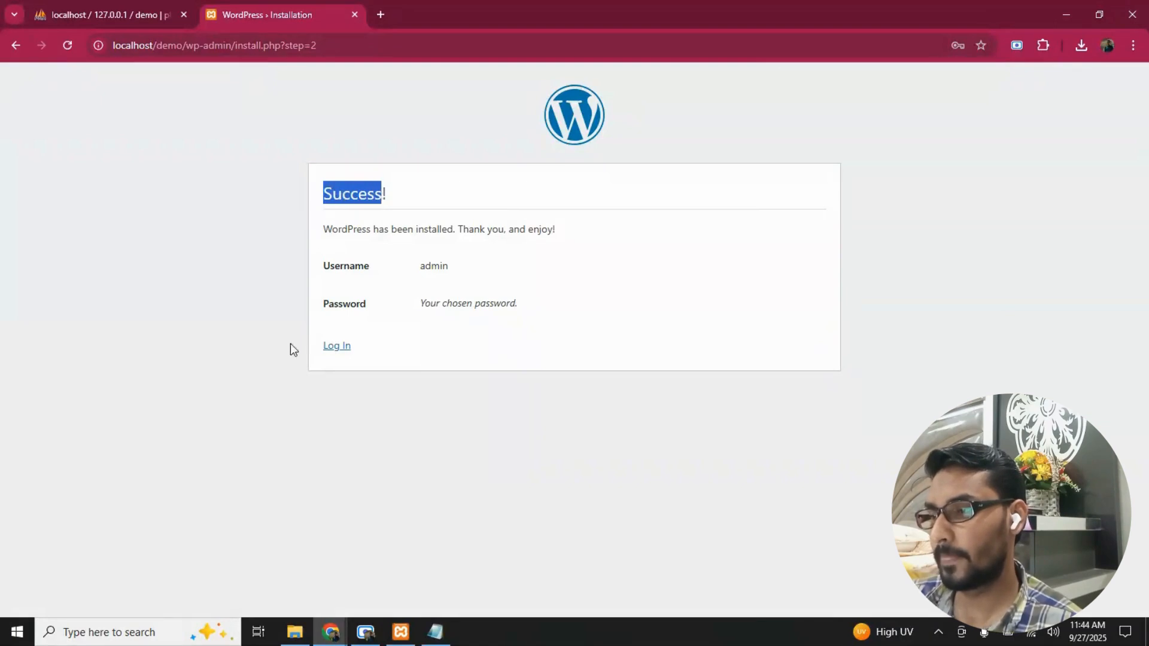
- Log in to the Demo site as admin with the saved password and look over the WordPress dashboard
left_click(339, 350)
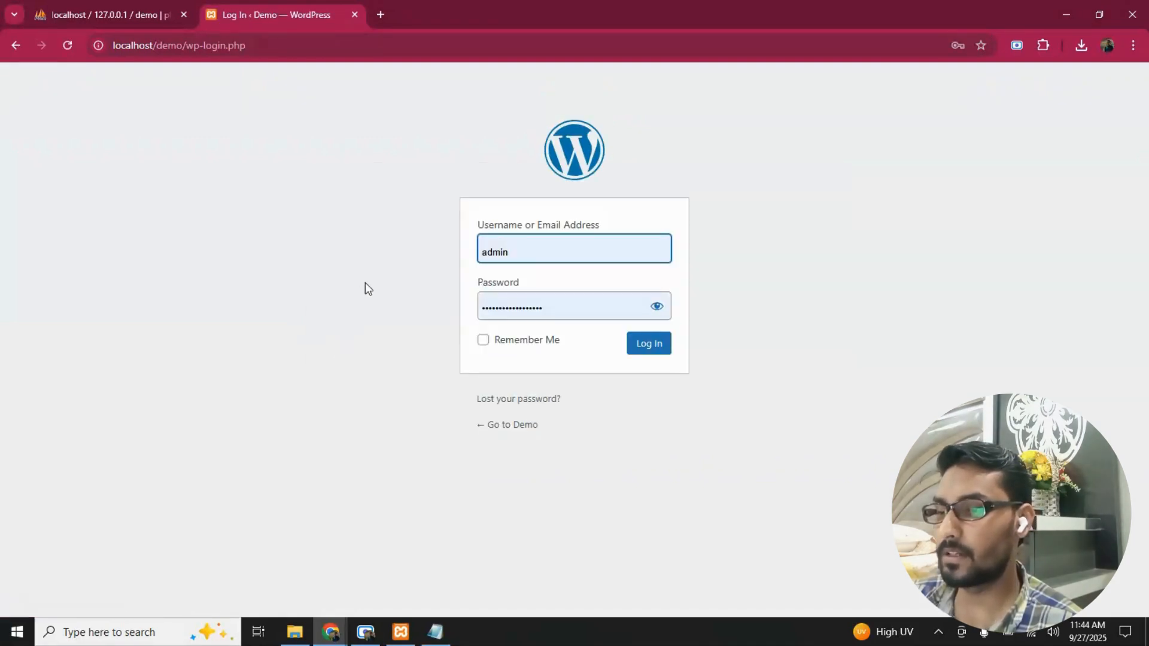
left_click(513, 255)
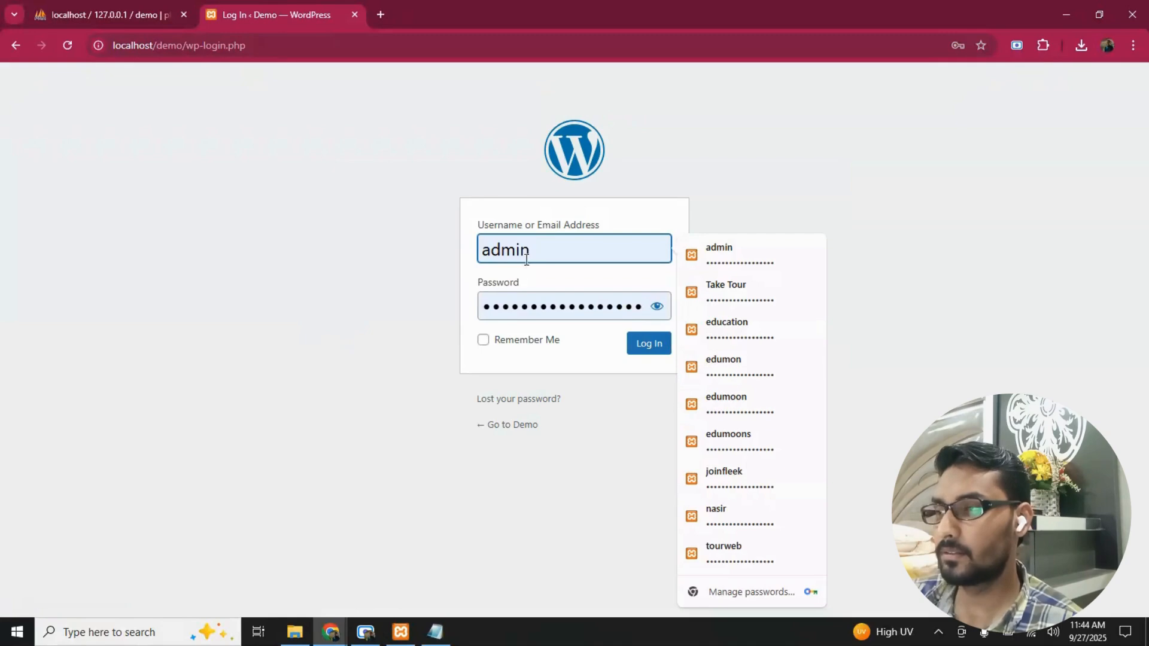
left_click(584, 386)
left_click(649, 343)
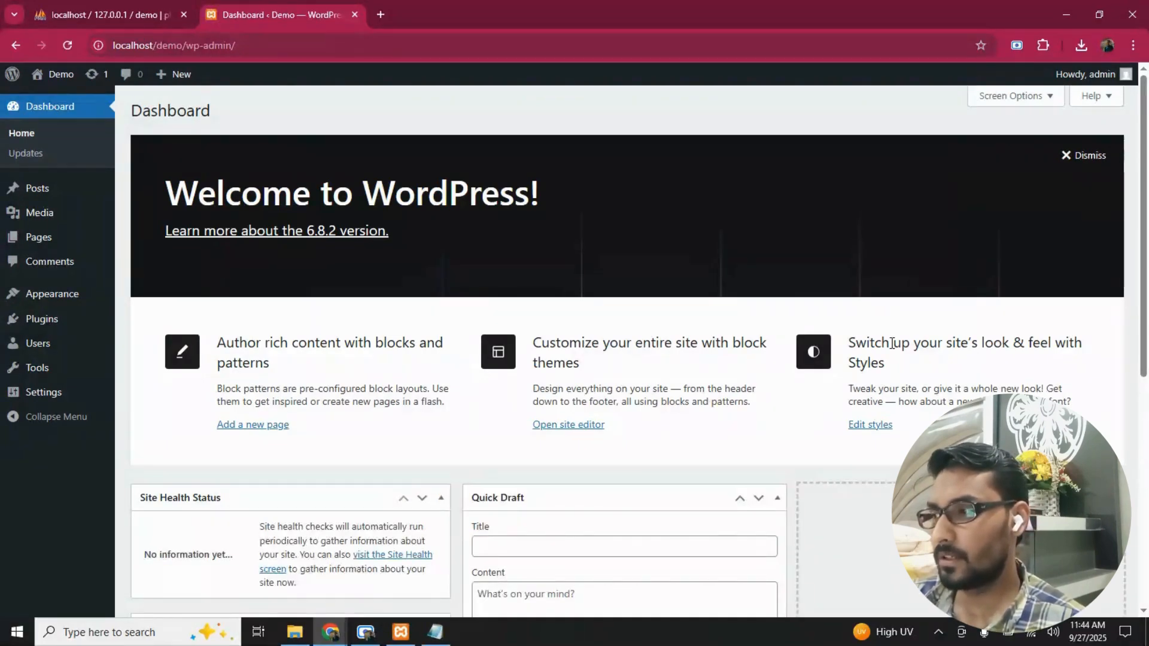
scroll(112, 562, "down", 4)
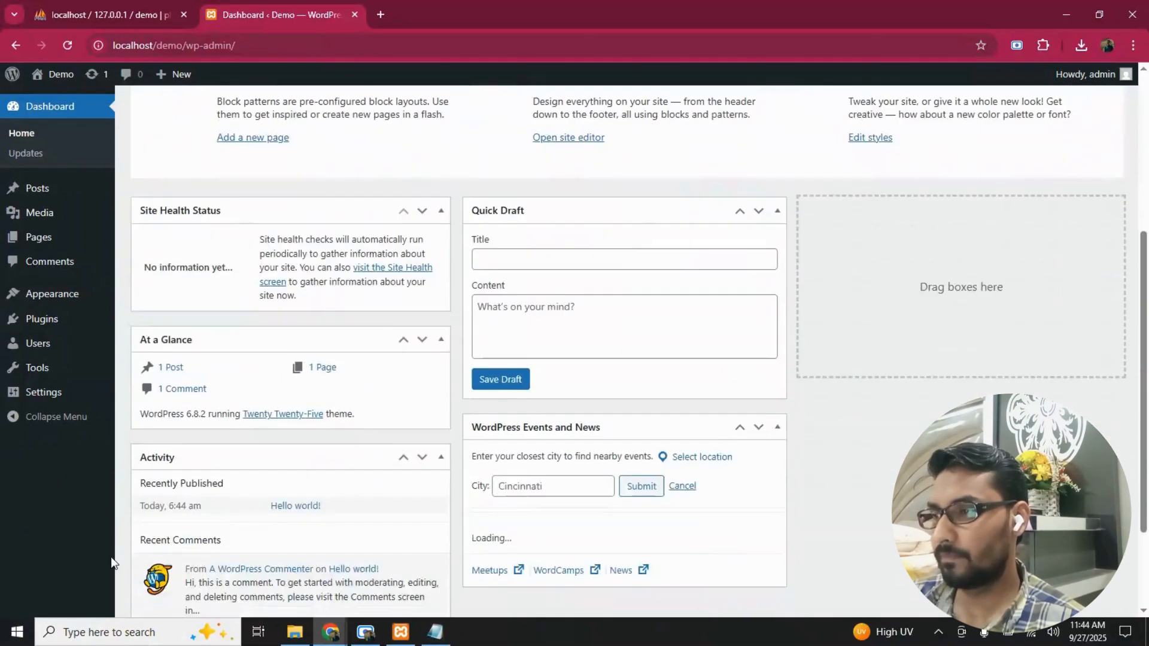
- Open the Demo site's front end in a new browser tab and look over its blog home page
scroll(96, 539, "up", 5)
mouse_move(59, 74)
right_click(45, 102)
left_click(95, 119)
left_click(389, 2)
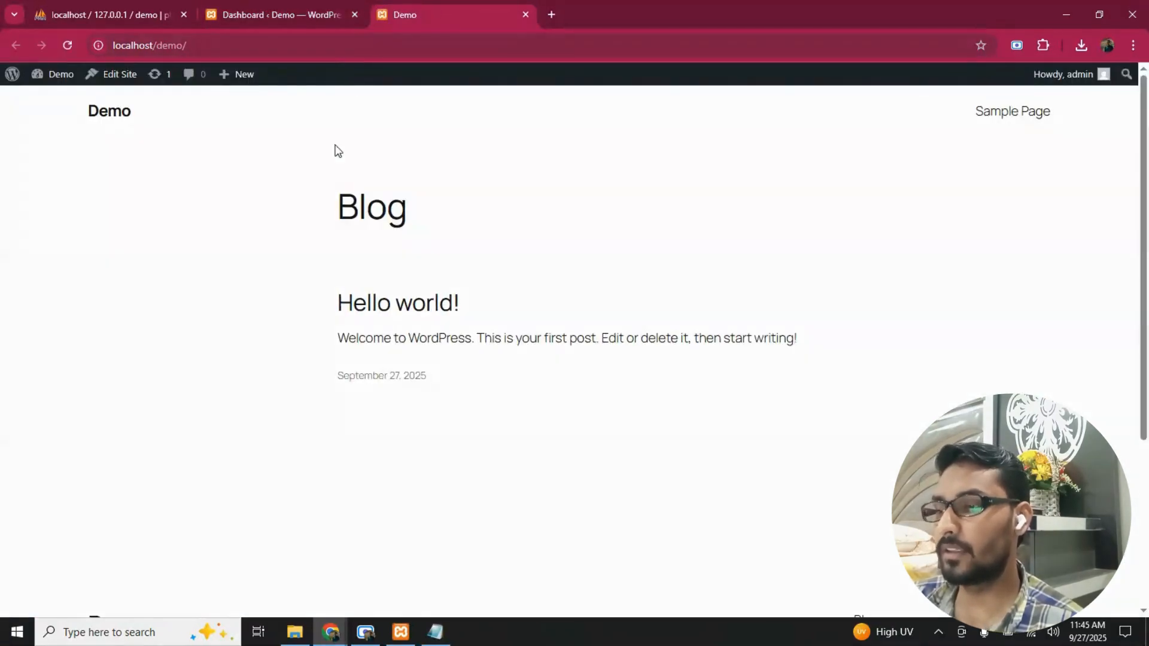
scroll(347, 397, "down", 3)
scroll(345, 419, "up", 3)
left_click_drag(341, 185, 488, 374)
left_click(487, 374)
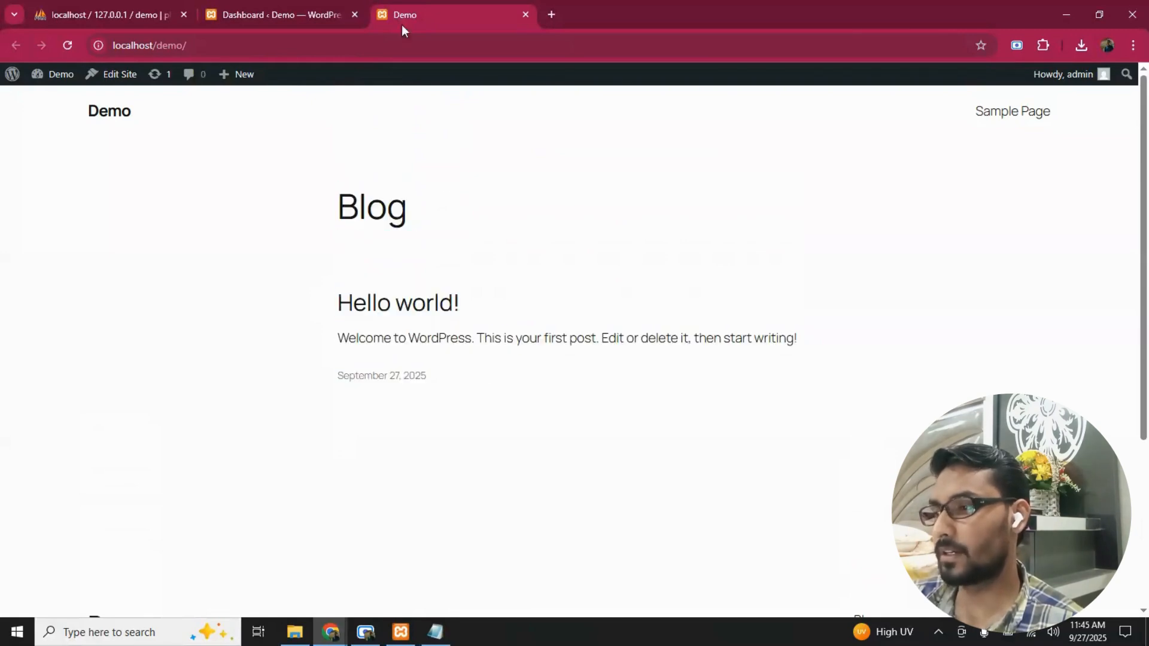
- Return to the Demo site's dashboard and examine its widgets and the administration sections from Updates to Settings
left_click(339, 8)
scroll(121, 426, "down", 2)
scroll(120, 426, "down", 4)
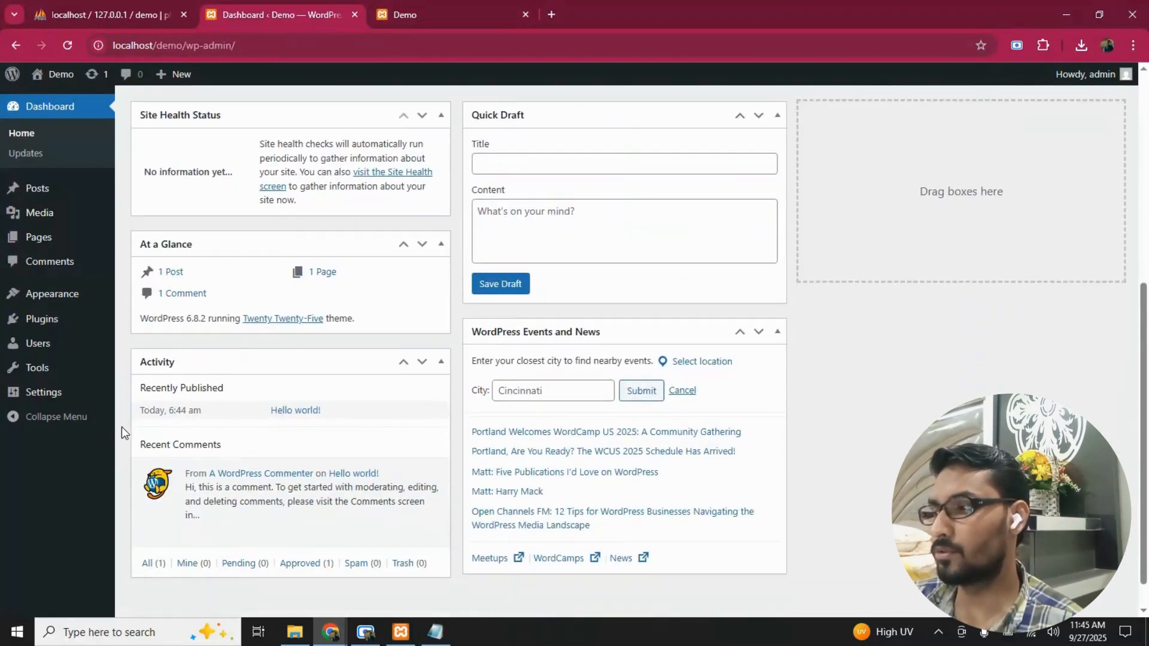
scroll(121, 426, "up", 6)
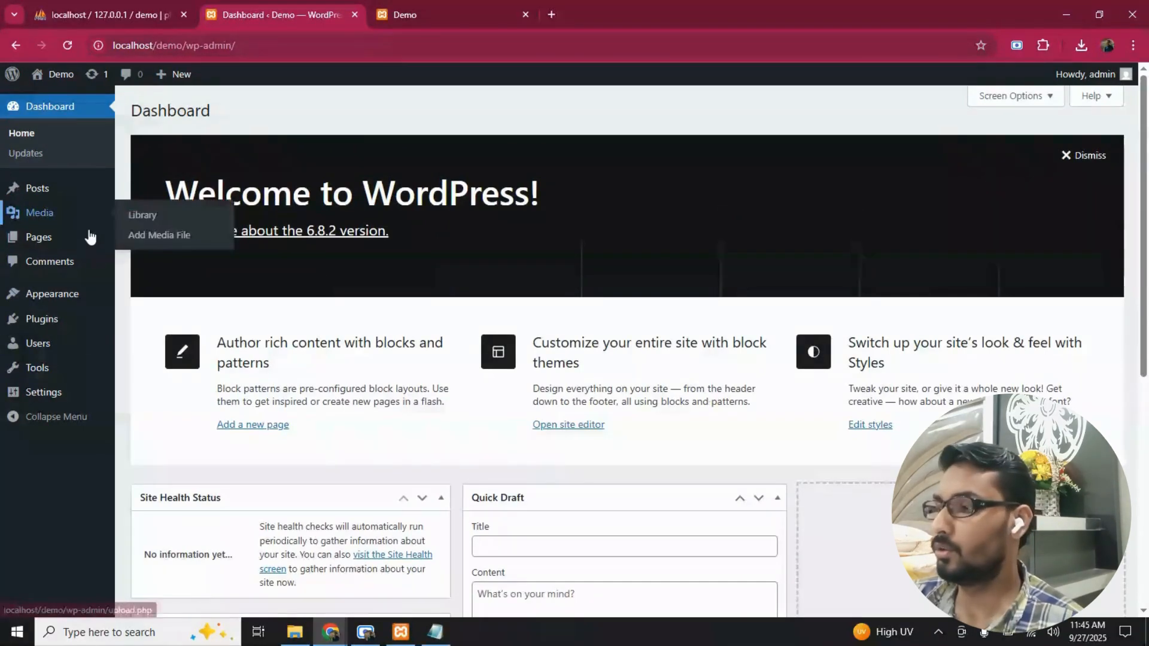
mouse_move(103, 307)
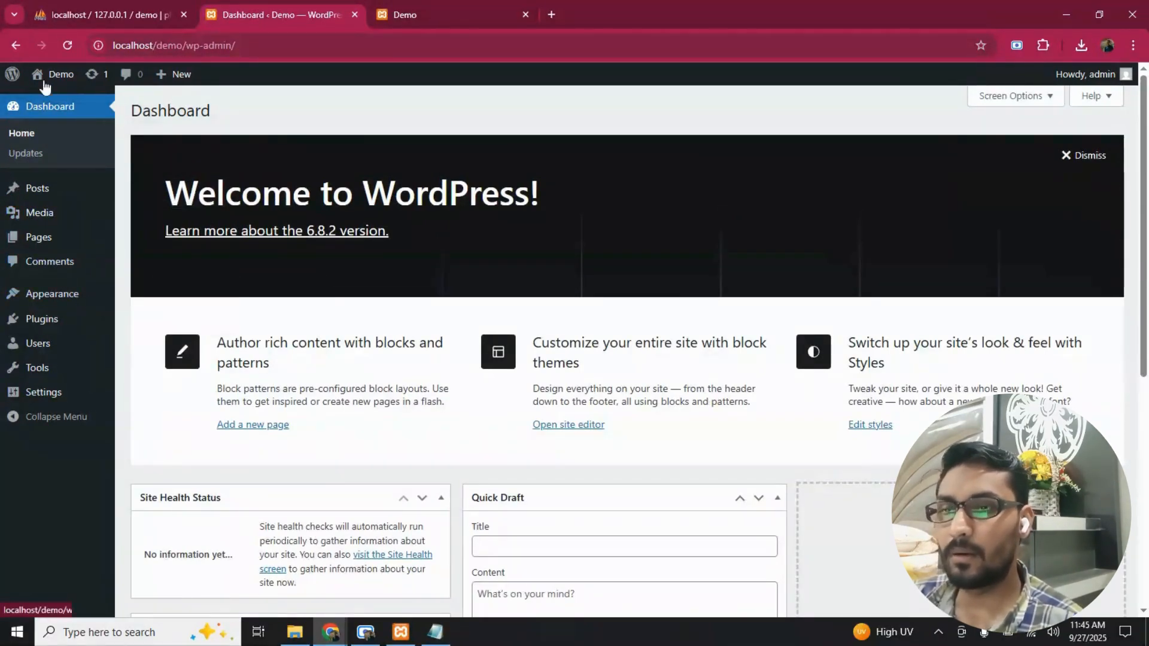
mouse_move(37, 79)
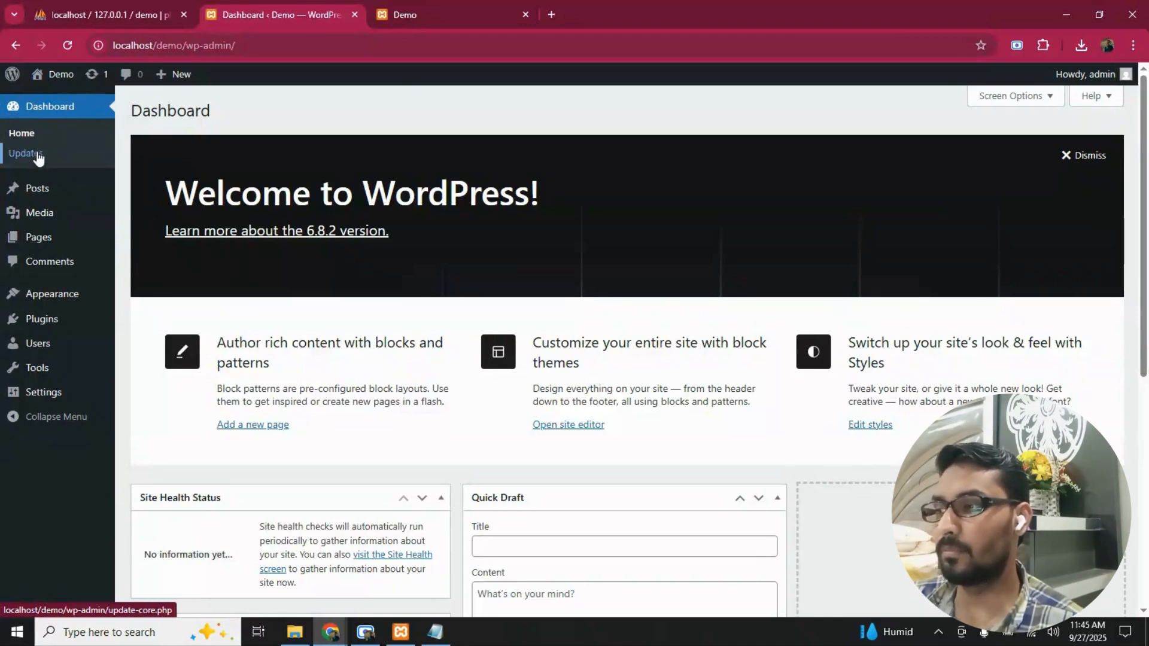
mouse_move(63, 195)
mouse_move(57, 218)
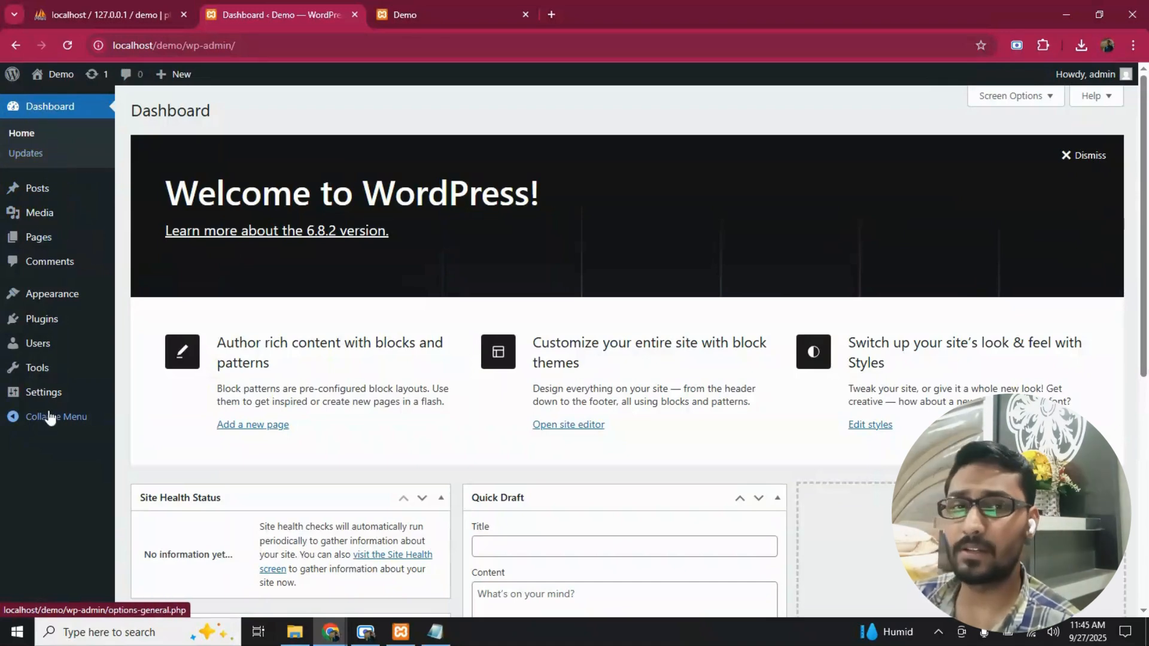
mouse_move(49, 318)
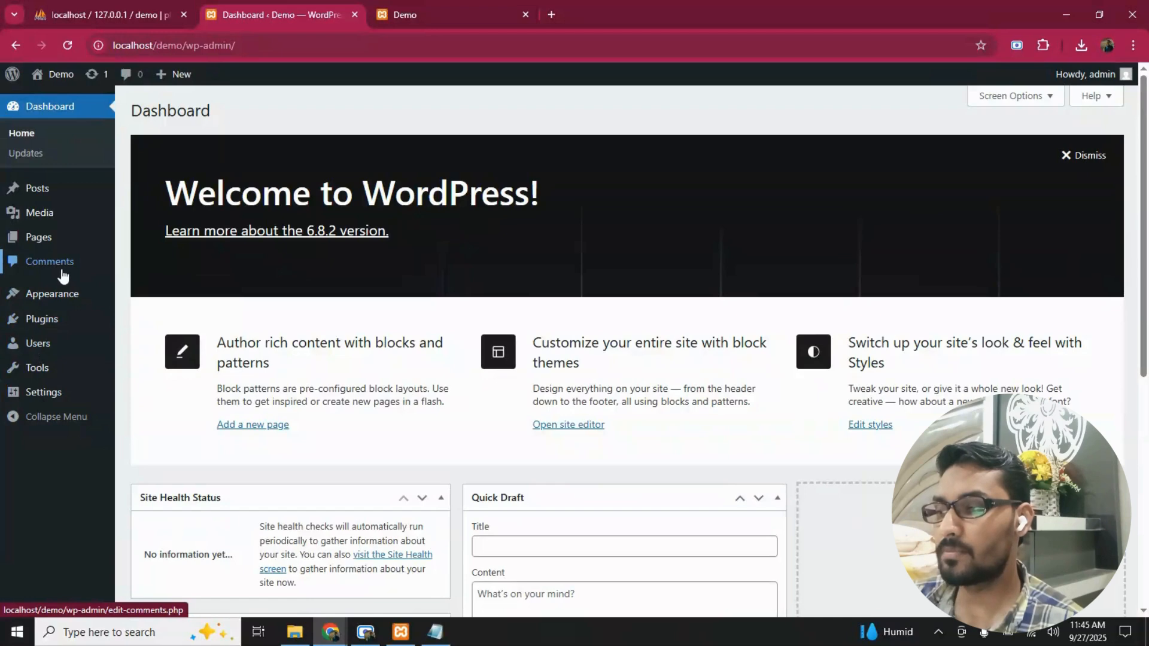
mouse_move(63, 243)
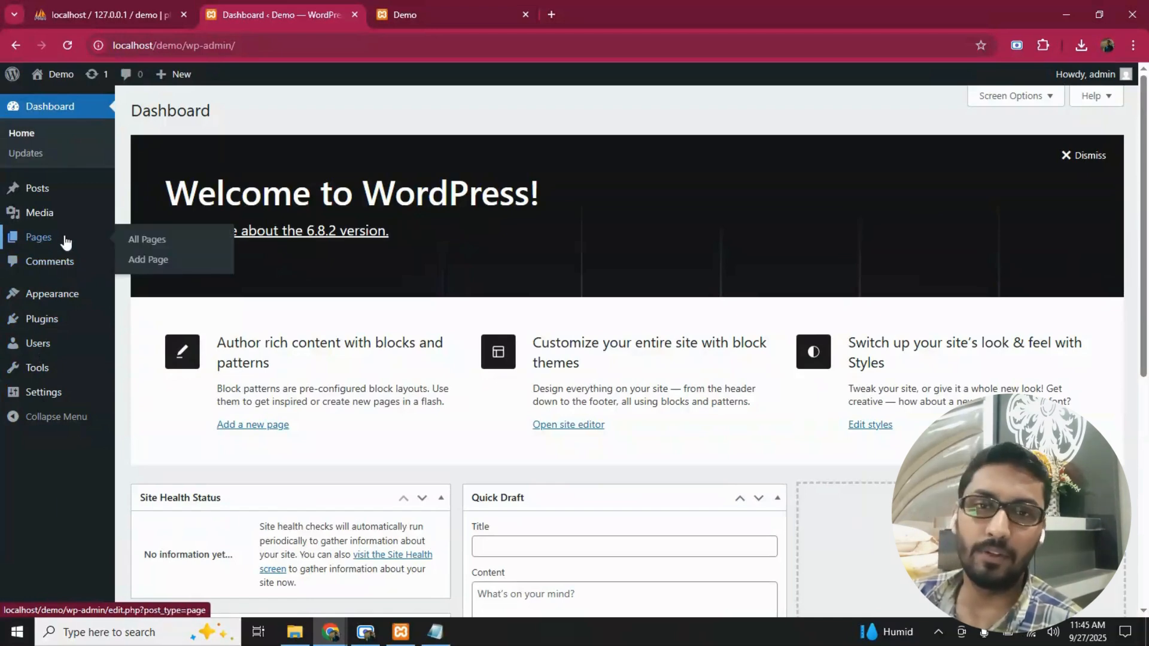